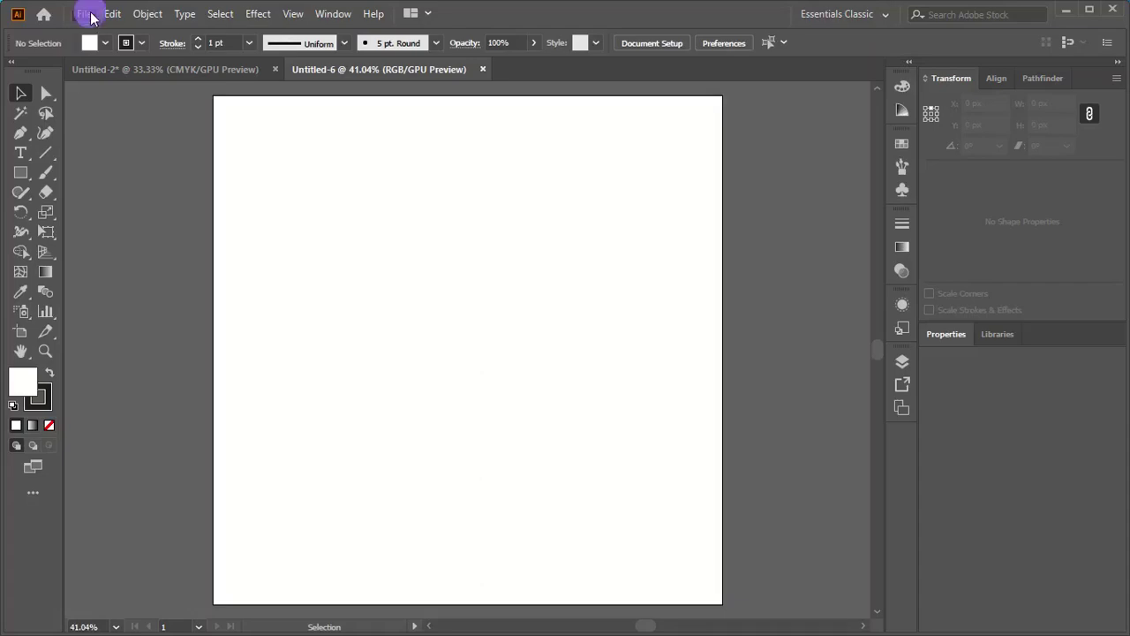
- Set up a new document in inches: 3.5 × 2 in, two artboards, 0.125 in bleed
click(84, 13)
key(Escape)
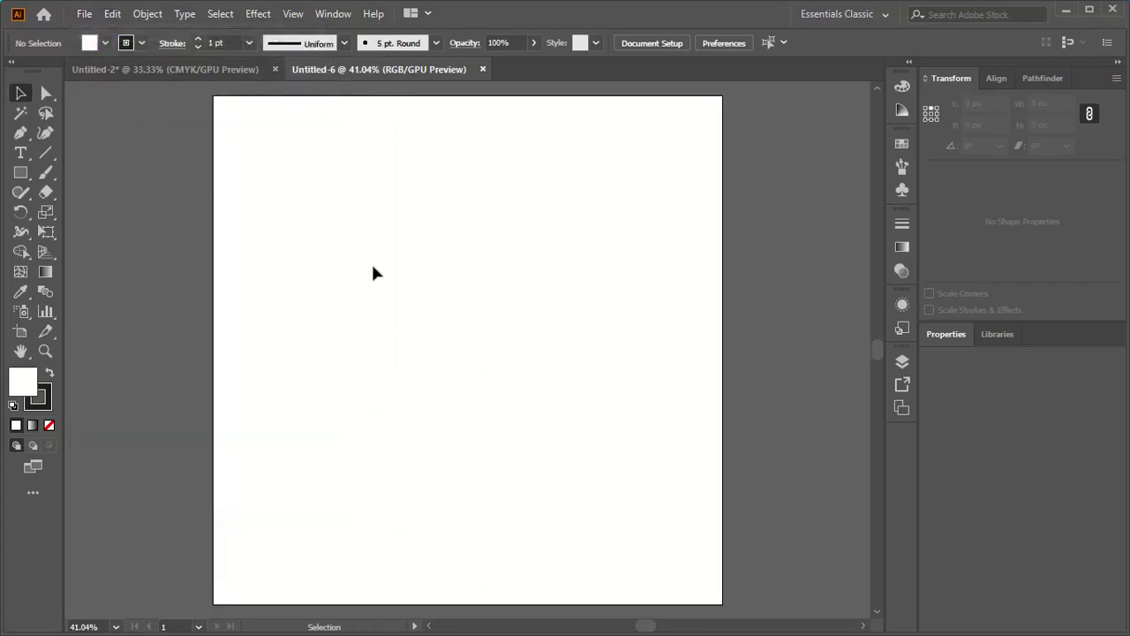
key(ctrl+n)
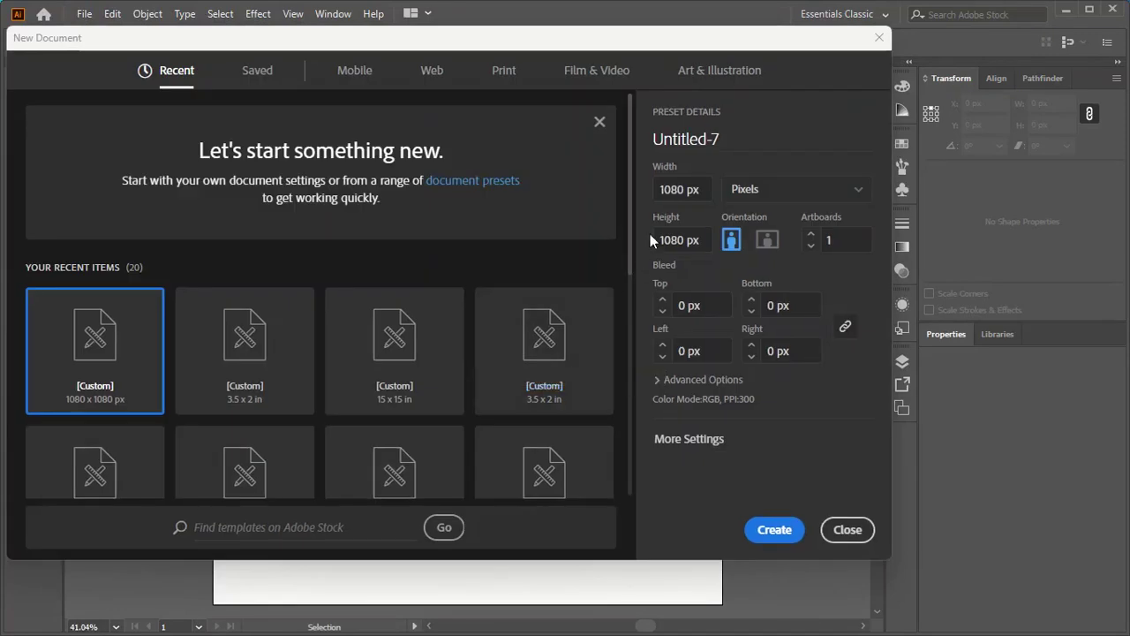
click(758, 194)
click(749, 276)
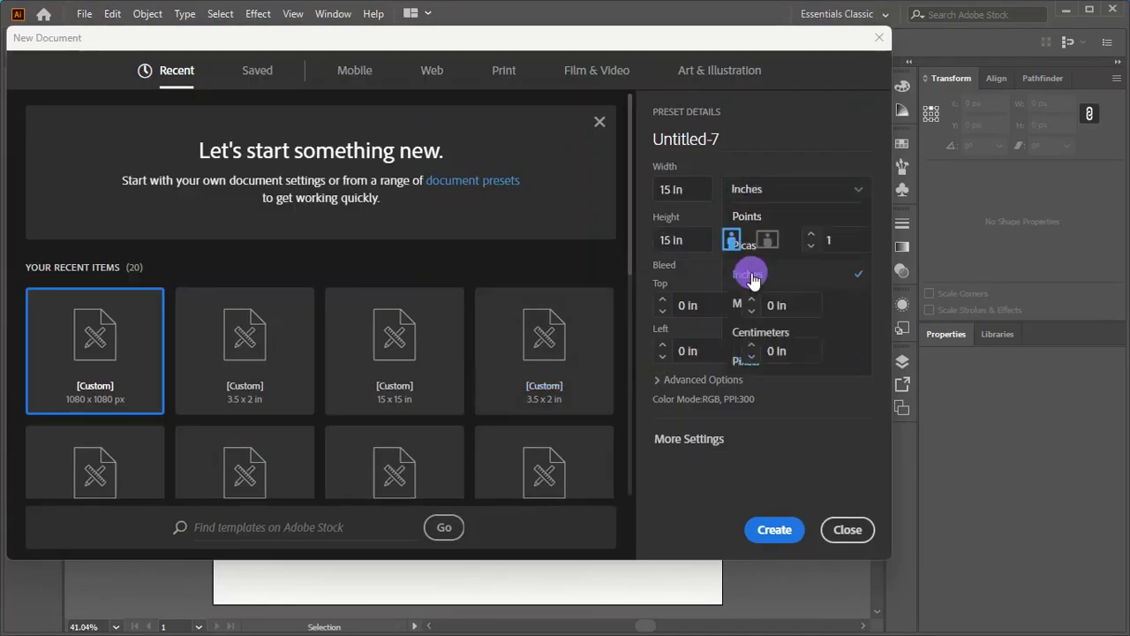
drag(704, 192, 651, 188)
text(3)
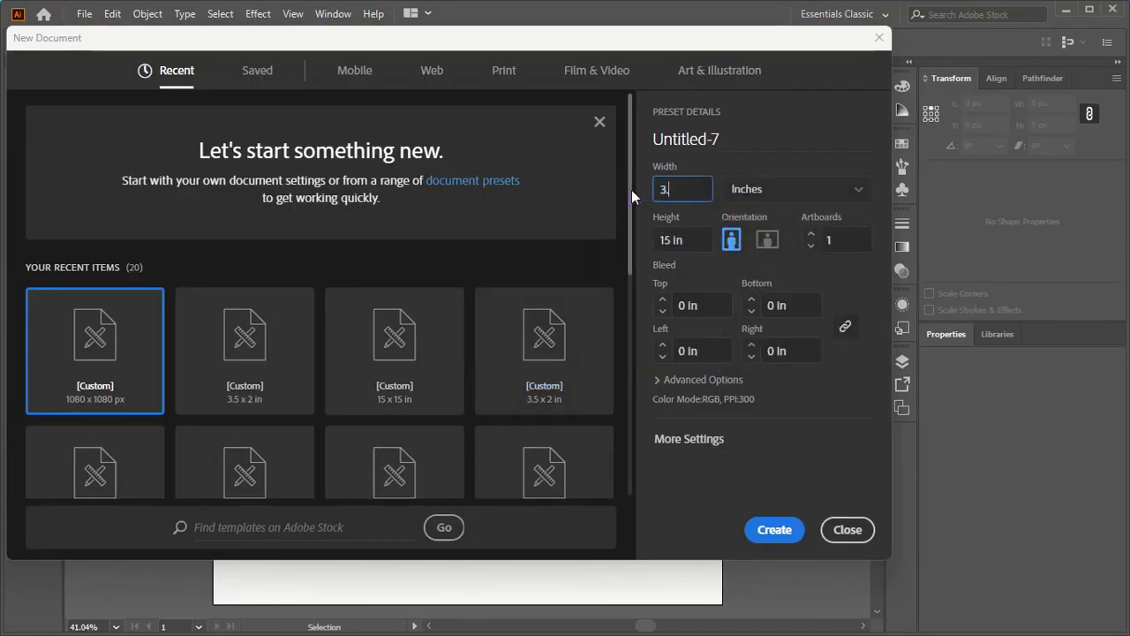
text(.5)
drag(702, 247, 590, 254)
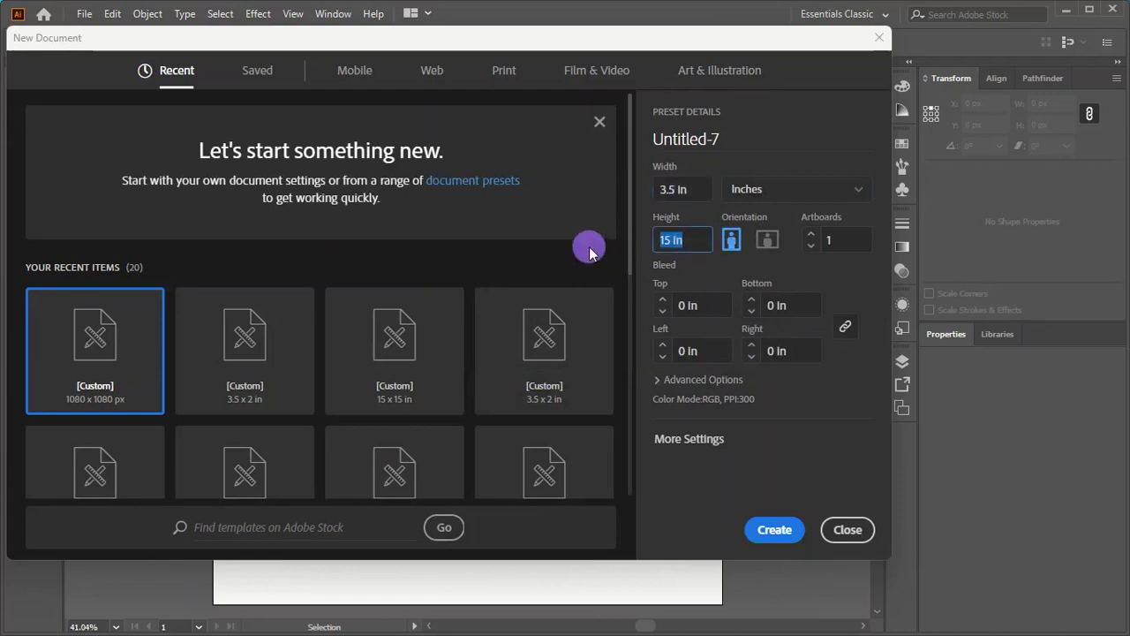
text(2)
click(812, 234)
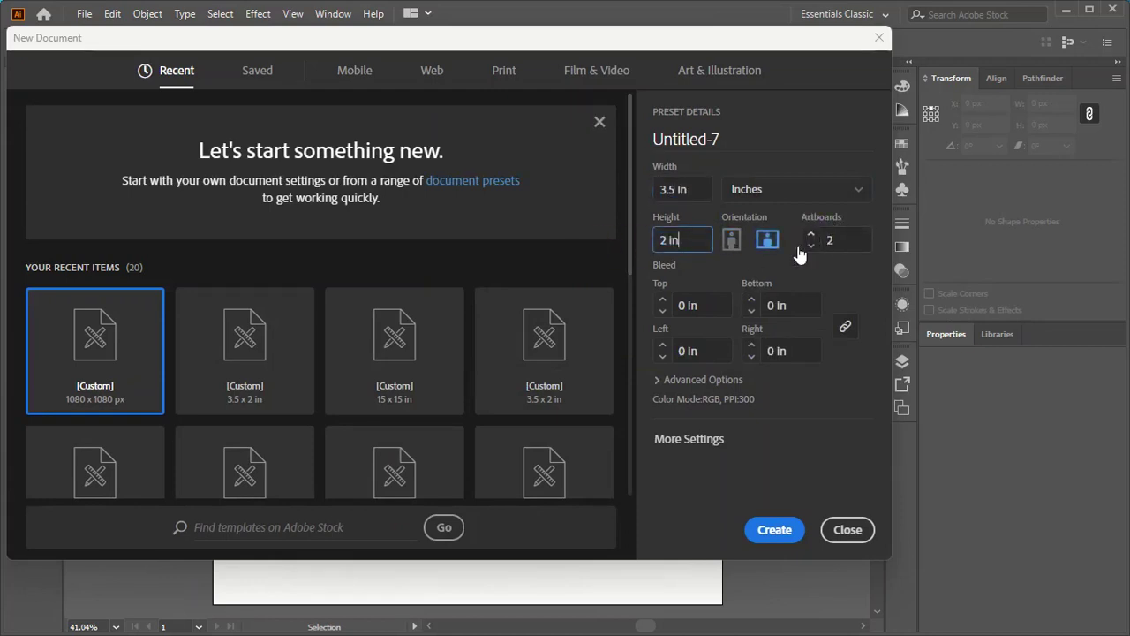
click(663, 300)
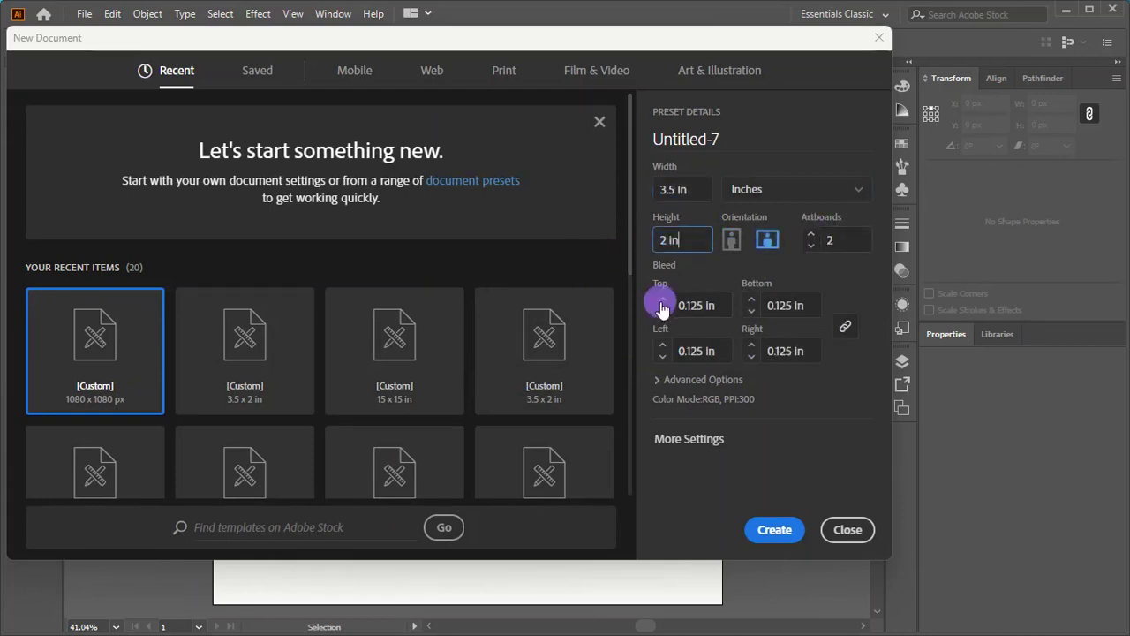
click(715, 442)
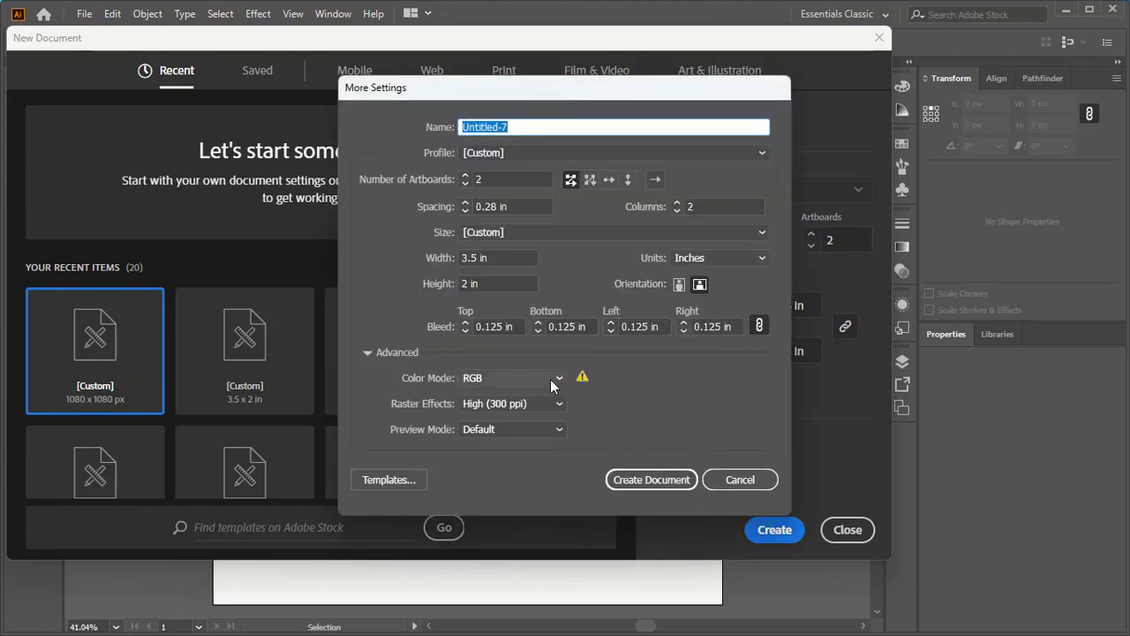
- Create the document in CMYK mode with artboards arranged by column, 0.1 in apart
click(553, 379)
click(505, 395)
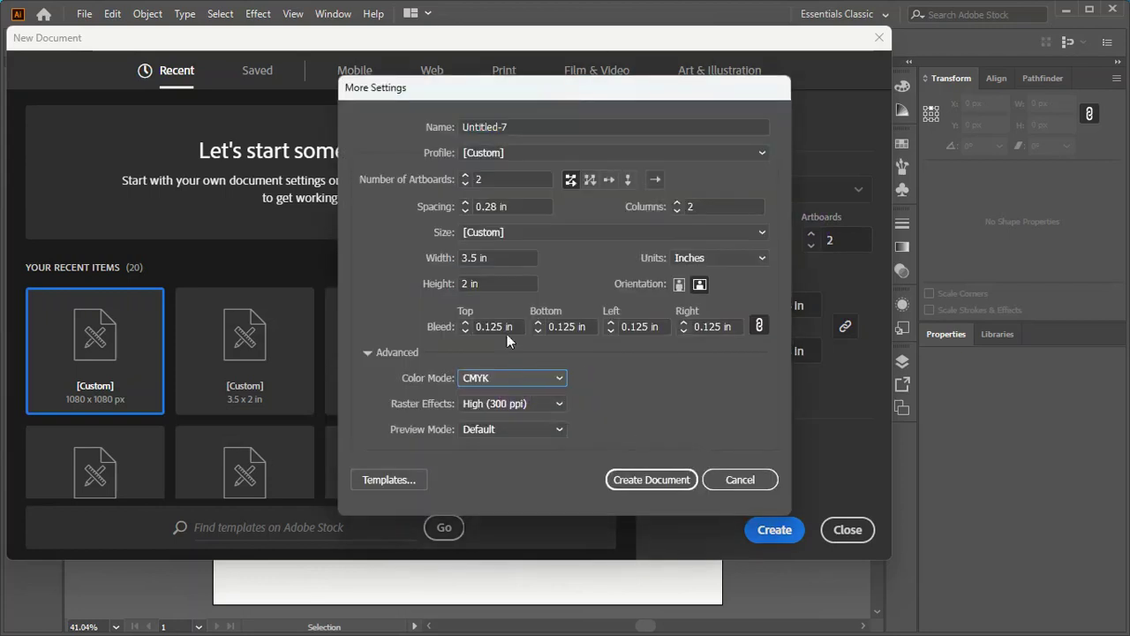
click(464, 205)
click(465, 205)
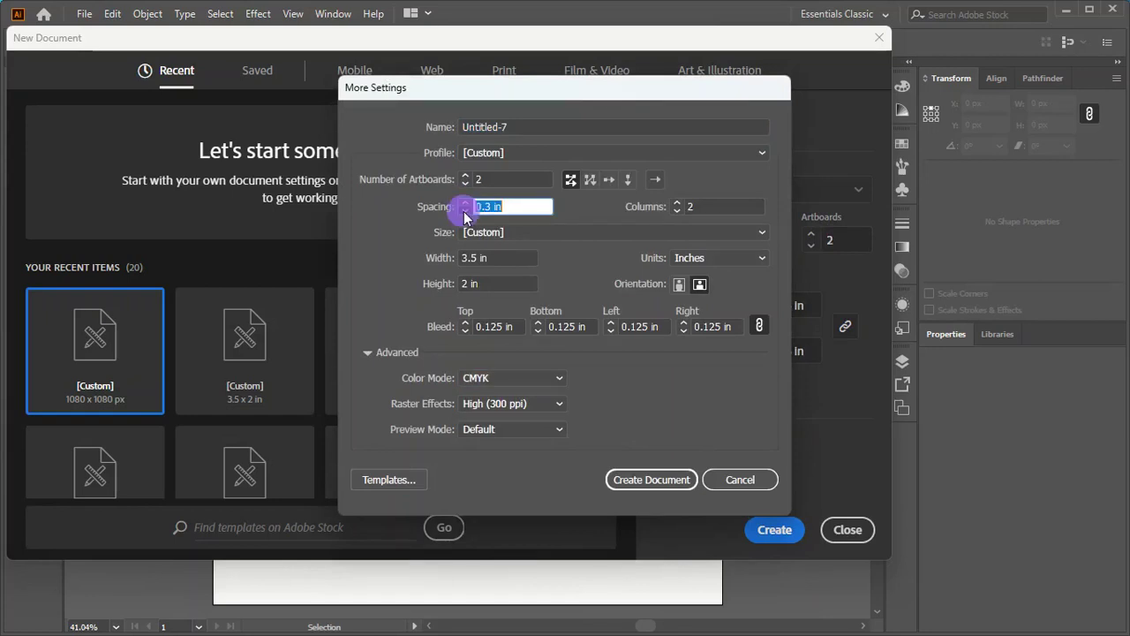
text(0.1)
click(627, 181)
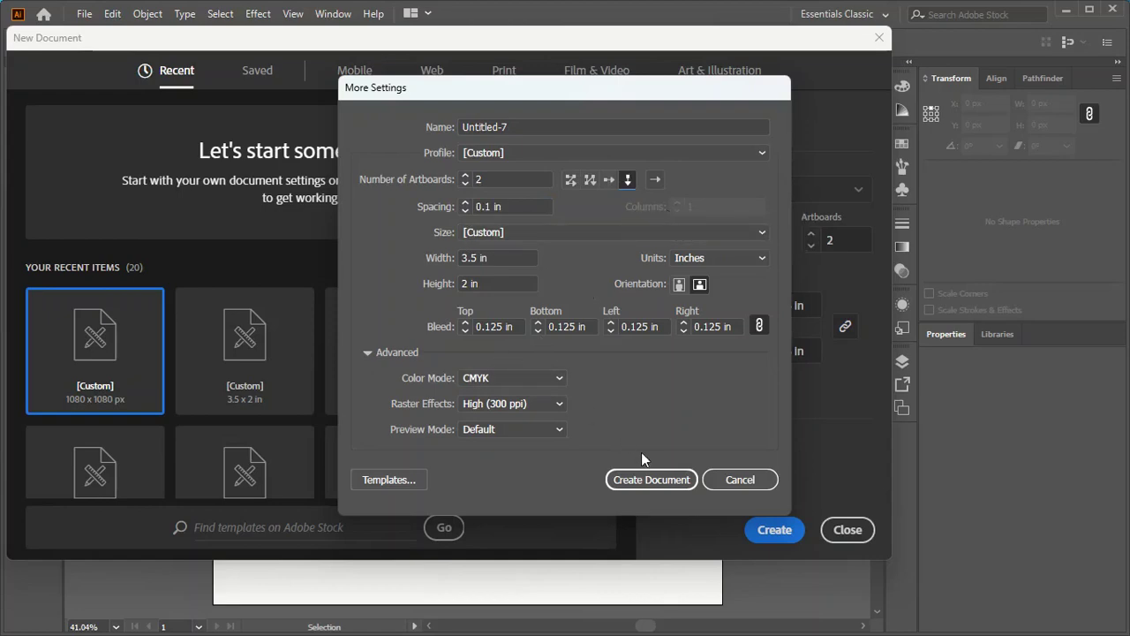
click(638, 482)
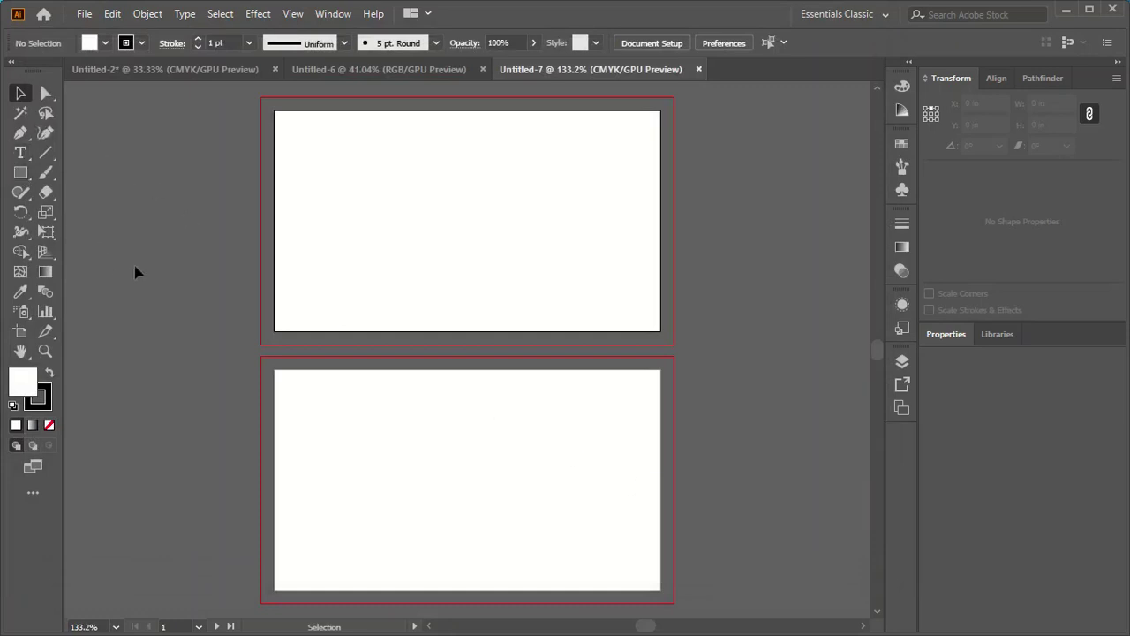
- Paste the prepared business-card artwork and move it left of the artboards
scroll(827, 249, down, 1)
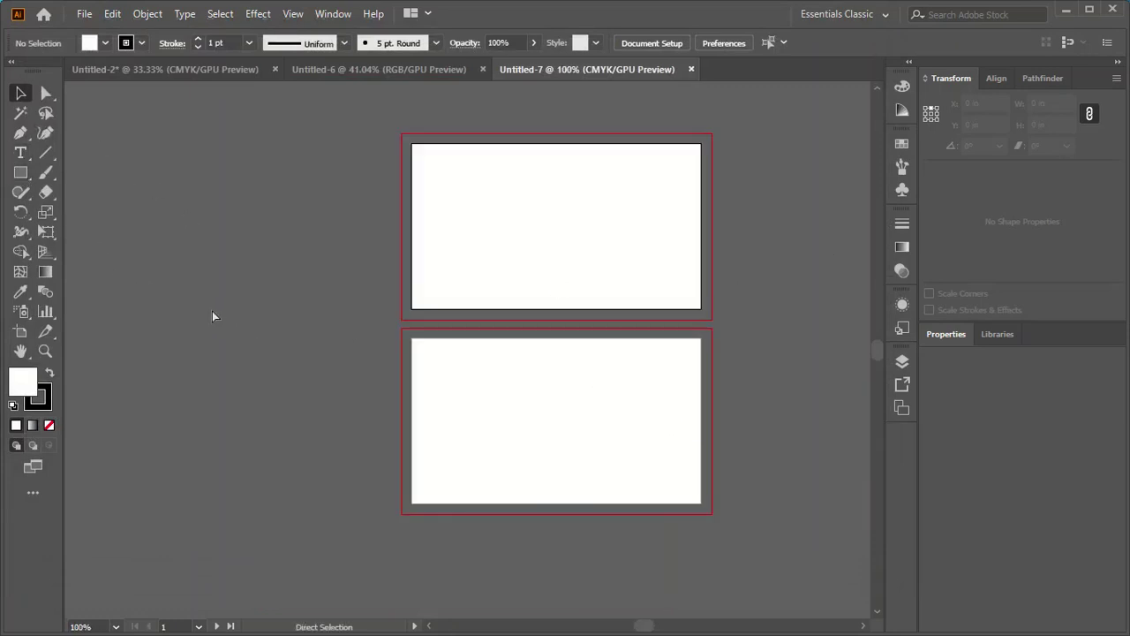
key(ctrl+v)
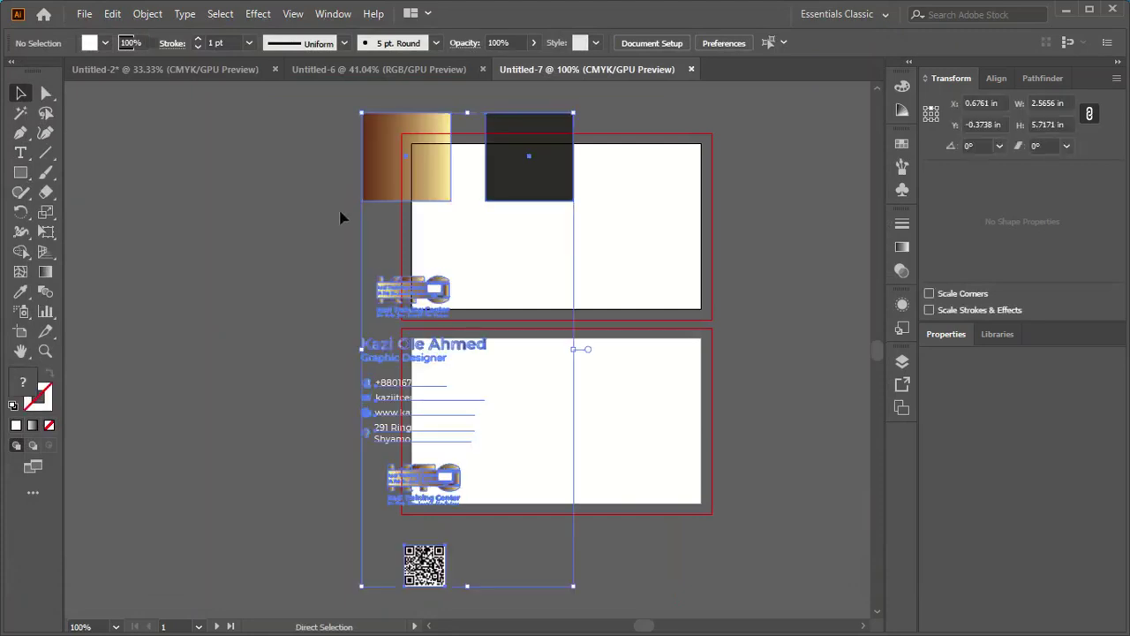
drag(379, 167, 181, 190)
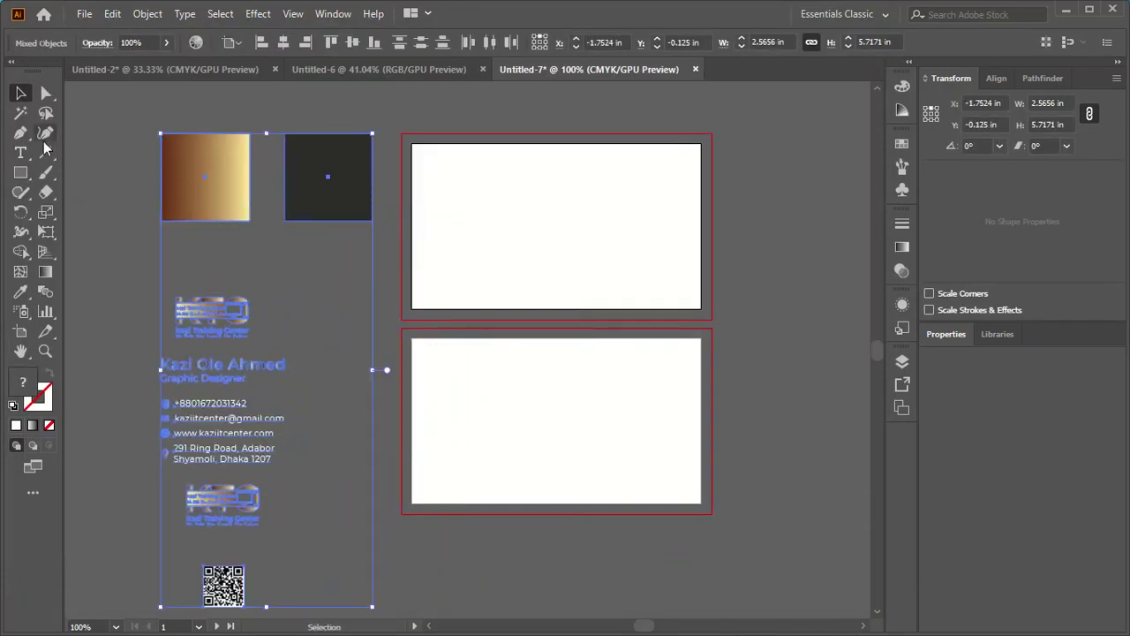
- Draw a rectangle from the top card's bleed corner covering the whole top card
click(21, 172)
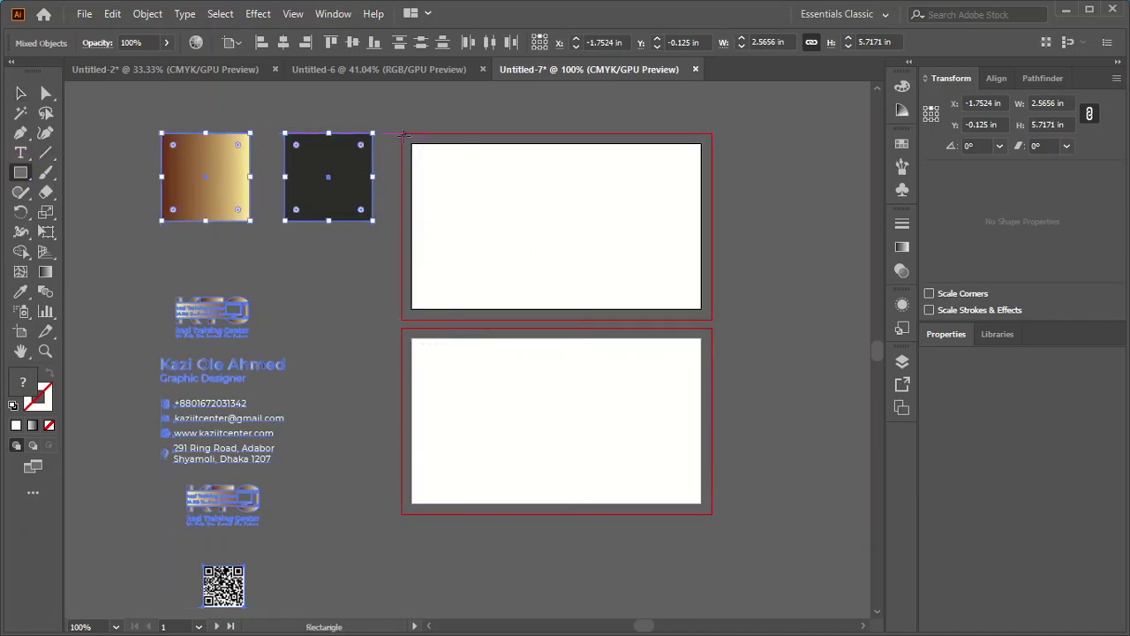
drag(402, 135, 710, 326)
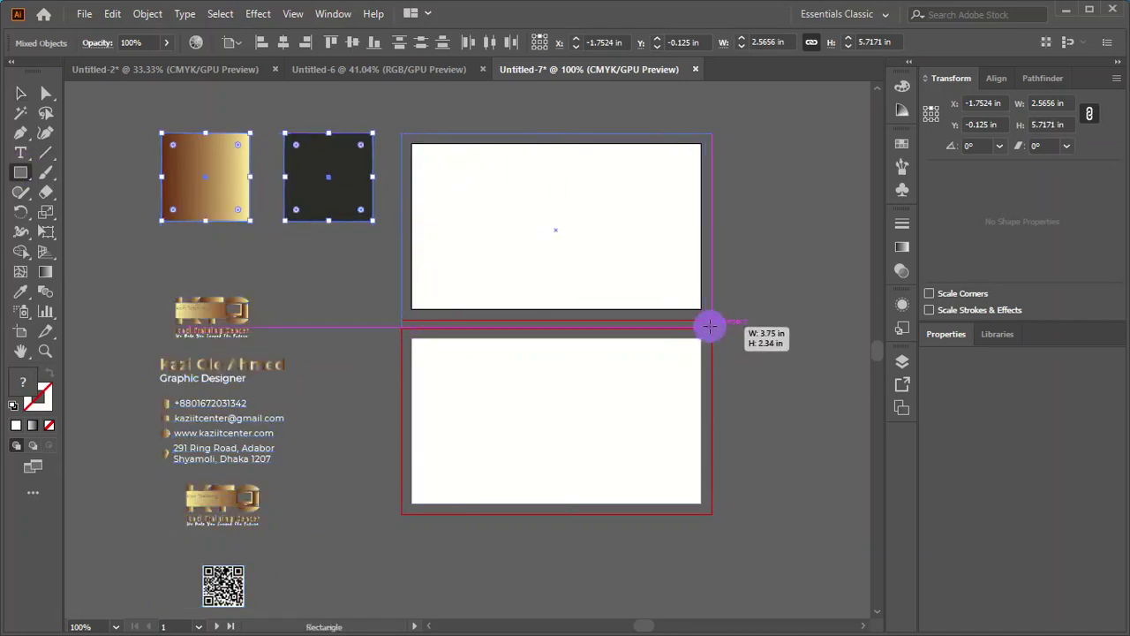
drag(710, 327, 712, 323)
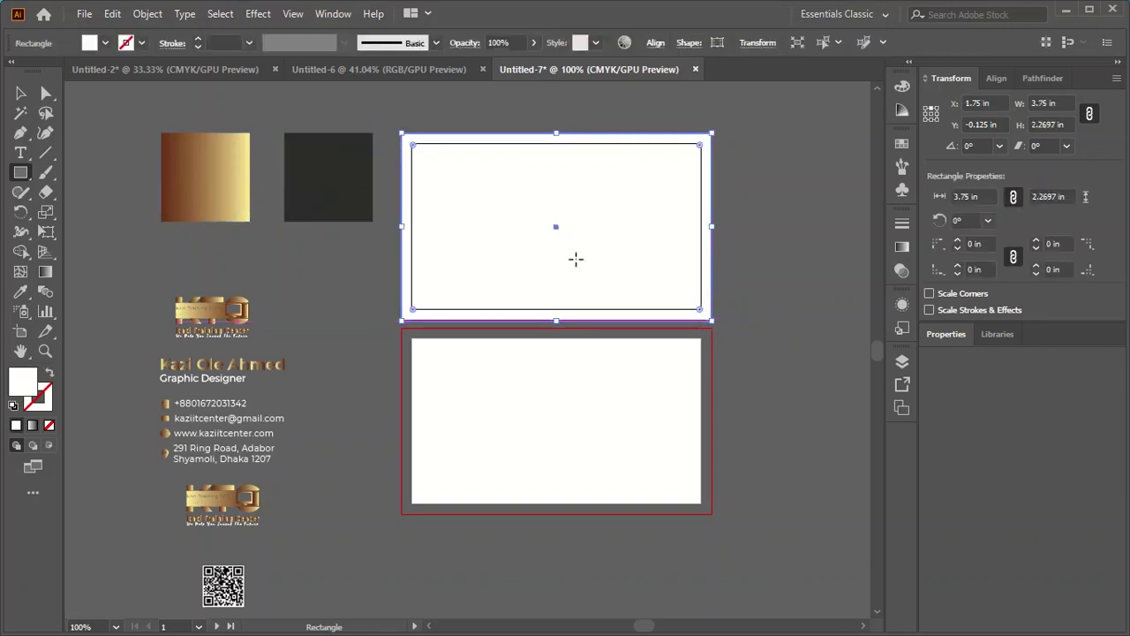
- Shorten the top card's rectangle to 2.25 in tall
click(21, 92)
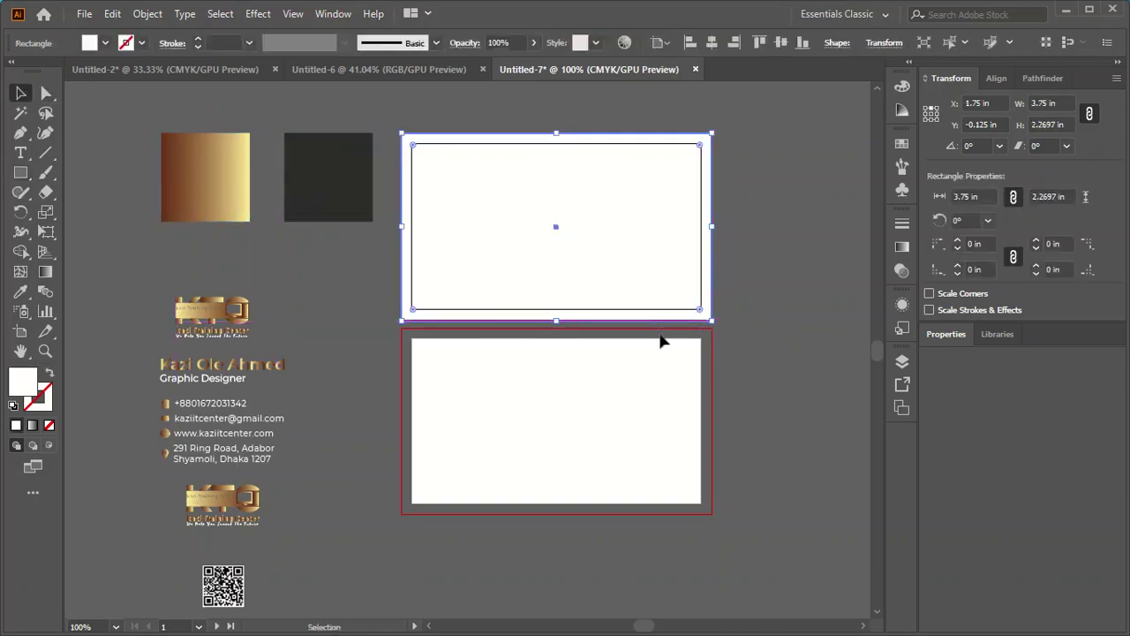
click(803, 294)
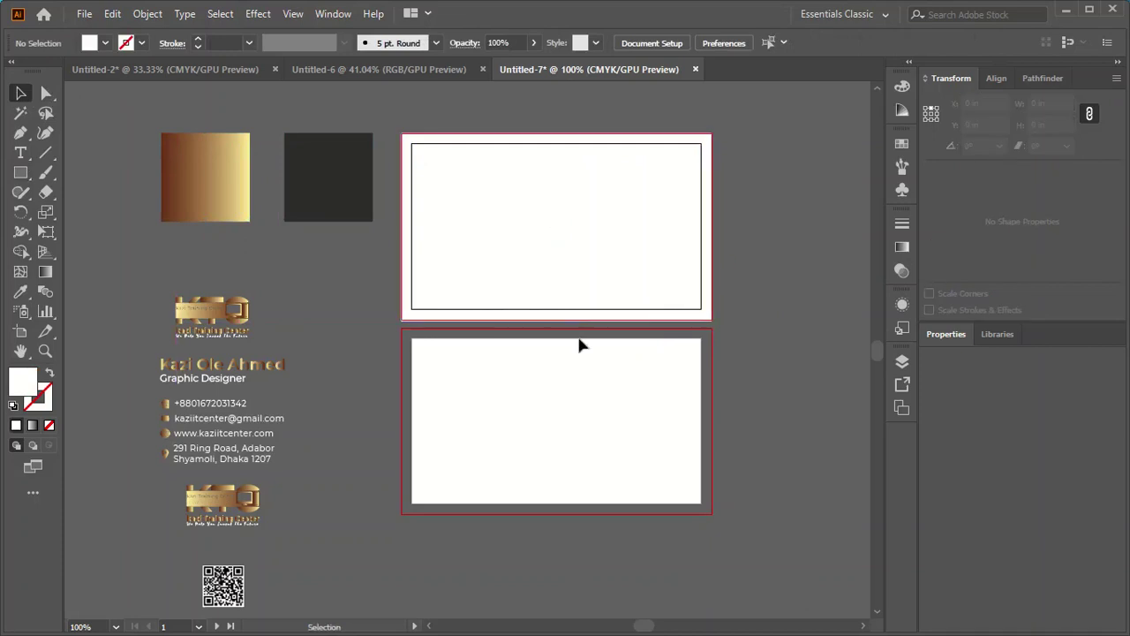
scroll(572, 342, up, 3)
click(514, 221)
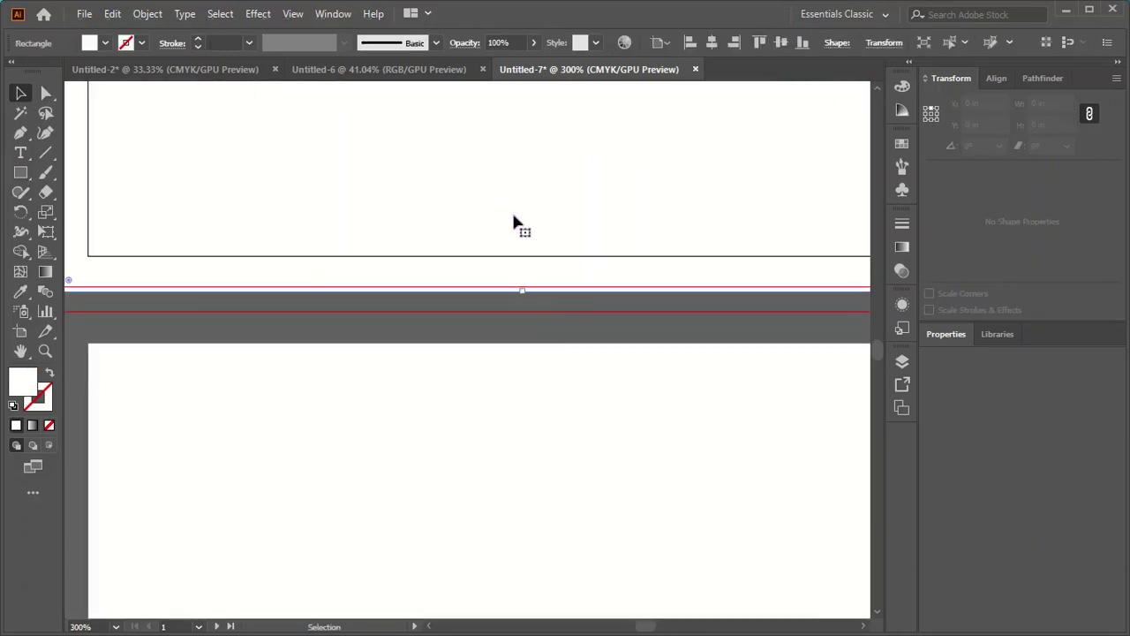
drag(522, 292, 522, 288)
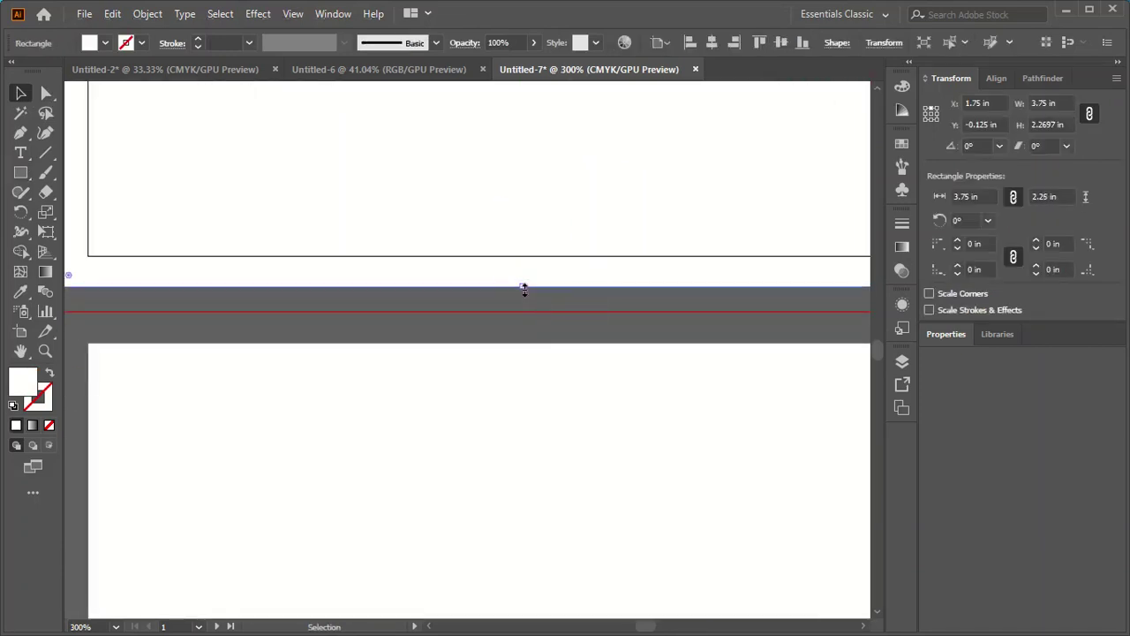
- Alt-drag a copy of the rectangle straight down onto the bottom card
scroll(536, 310, down, 2)
scroll(535, 312, down, 2)
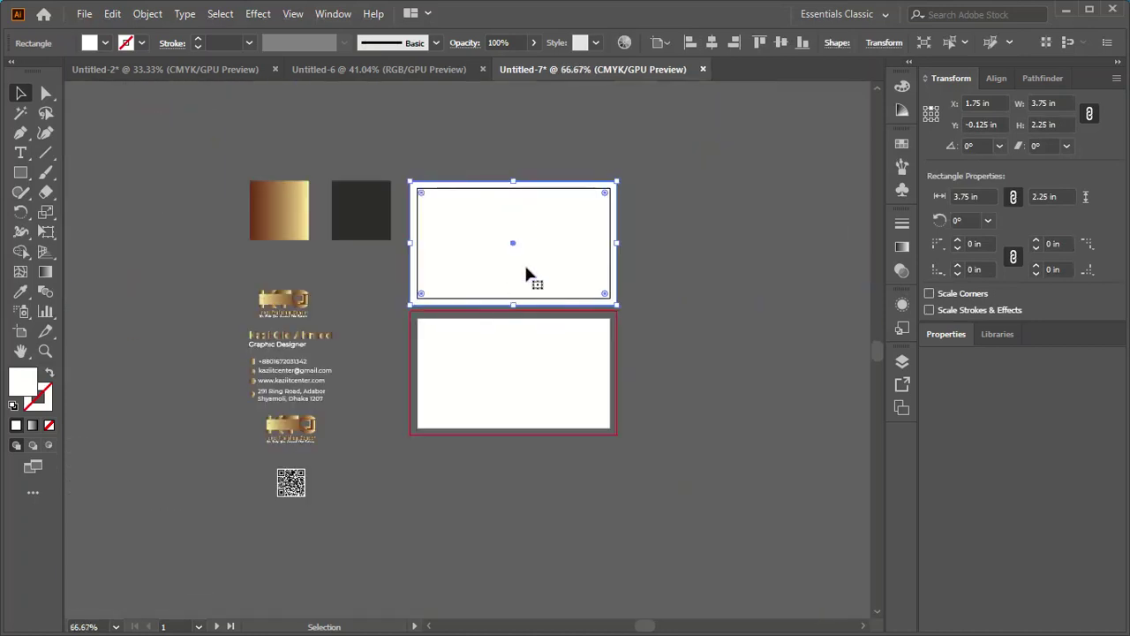
drag(538, 270, 544, 389)
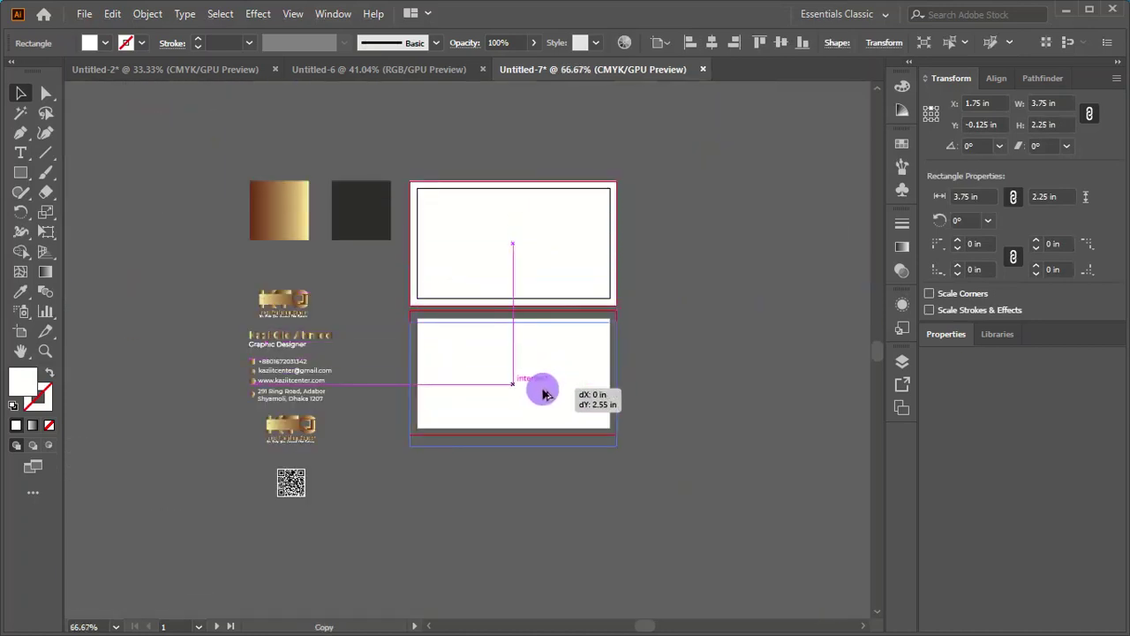
drag(544, 394, 545, 383)
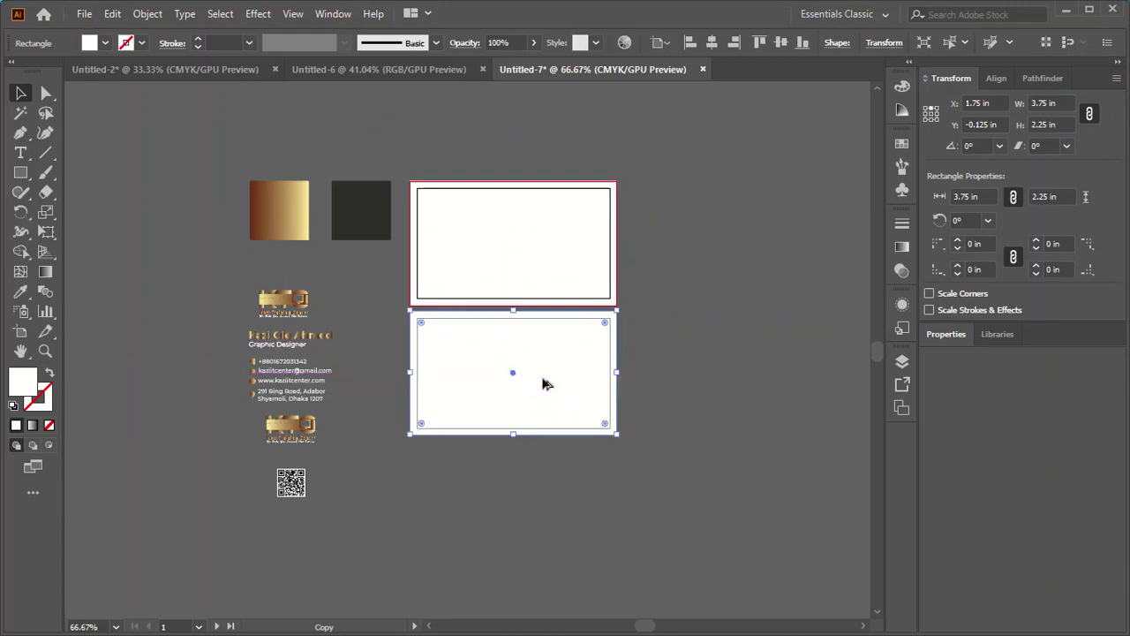
click(705, 362)
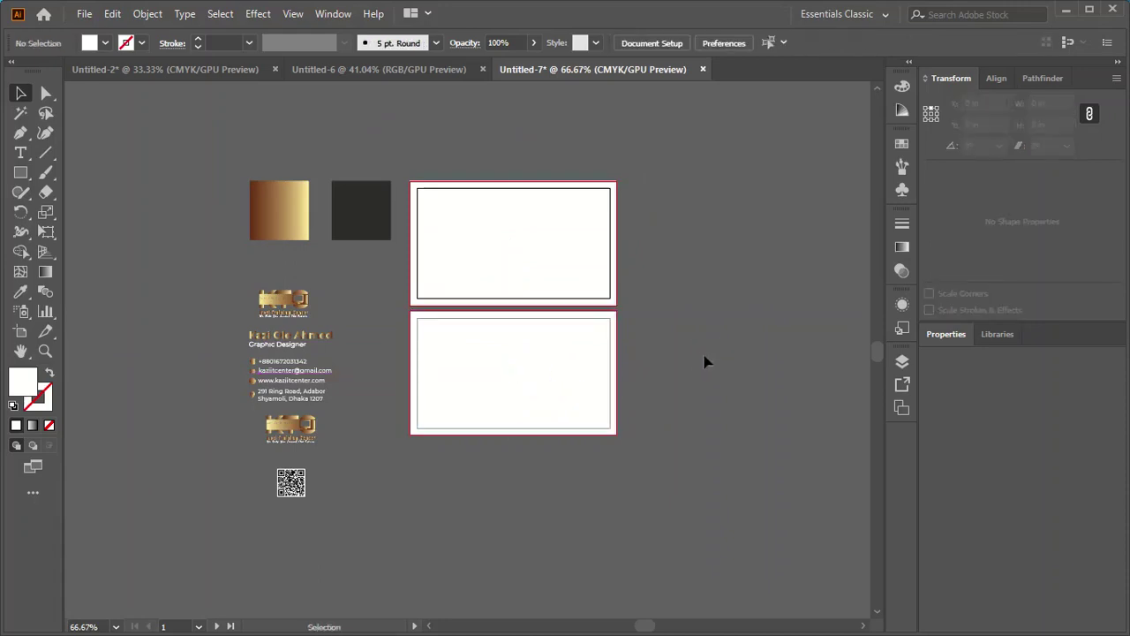
click(495, 261)
- Inset the top card's rectangle 0.25 in with Offset Path and make it a guide
click(145, 13)
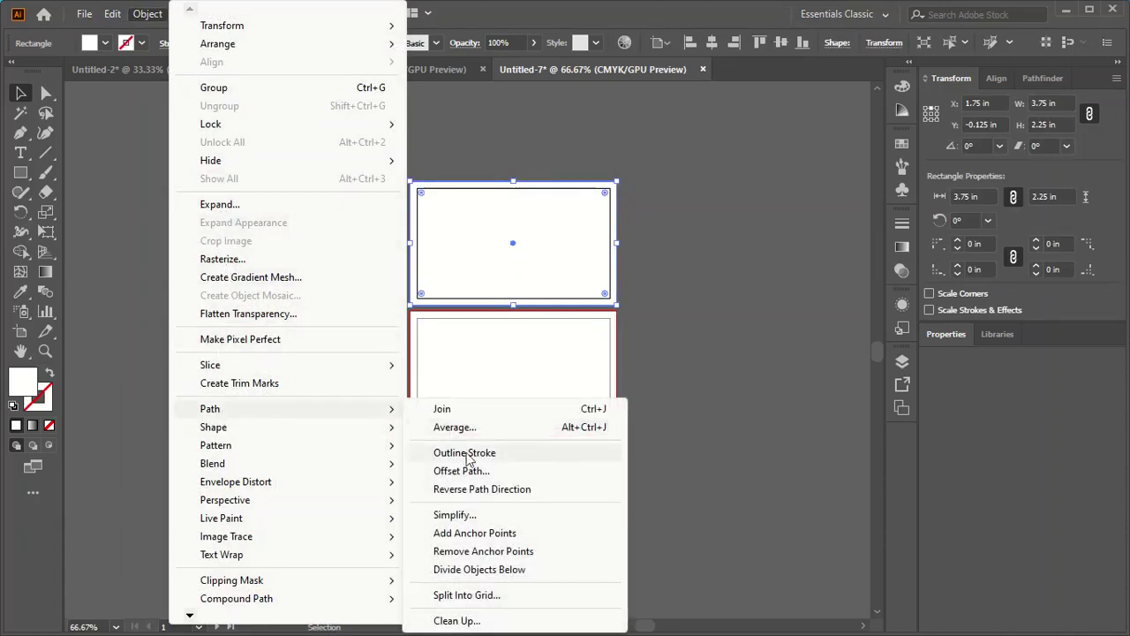
click(468, 472)
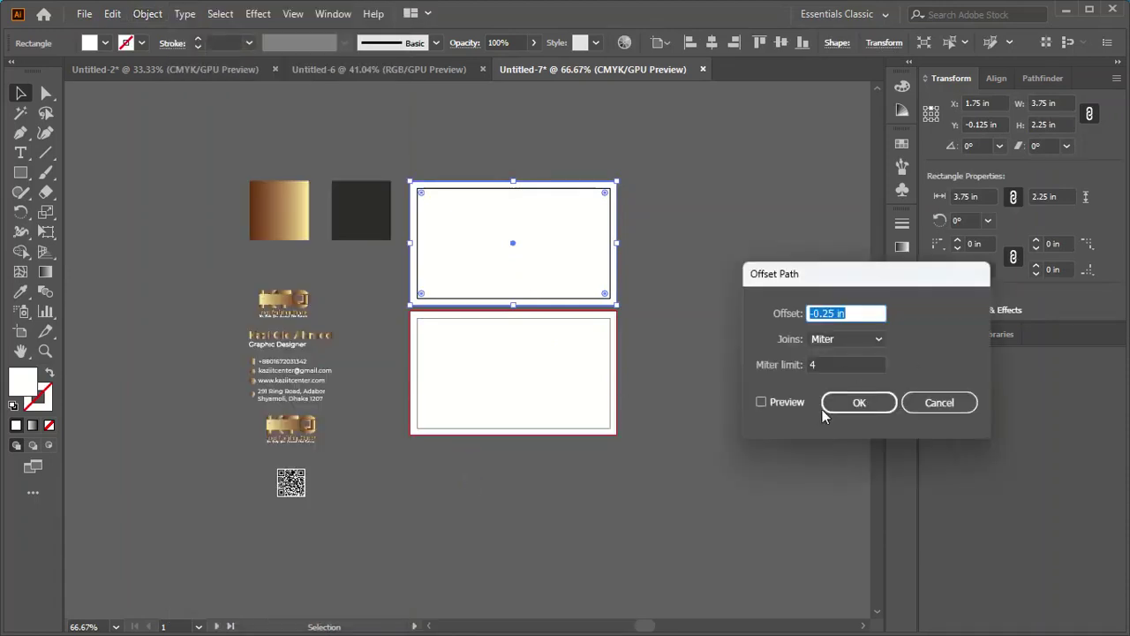
click(835, 407)
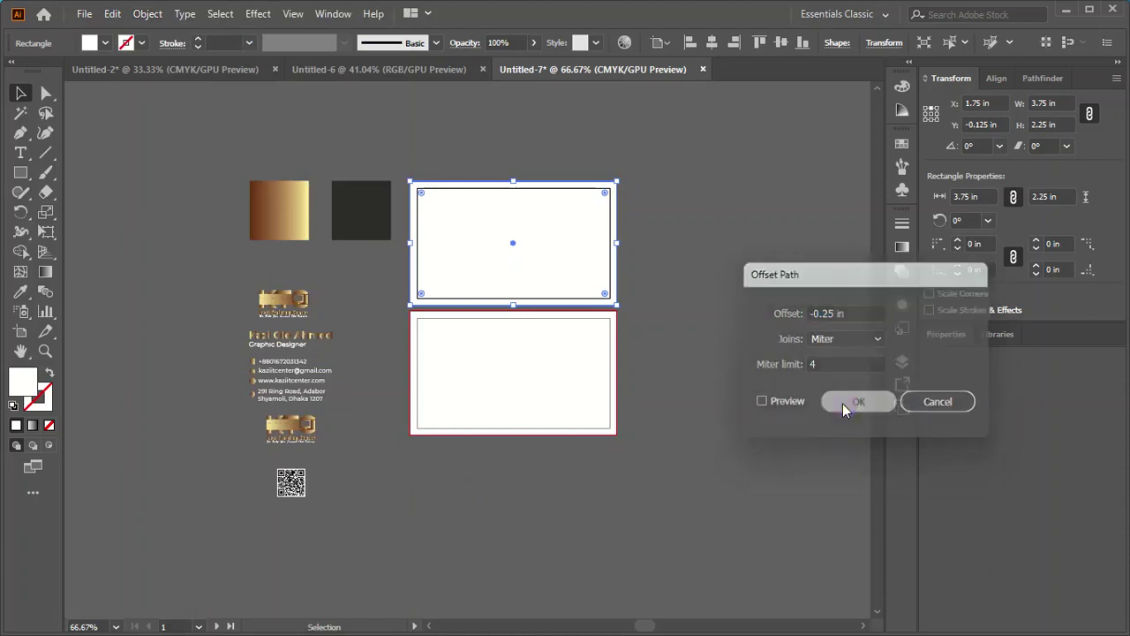
right_click(480, 222)
click(542, 461)
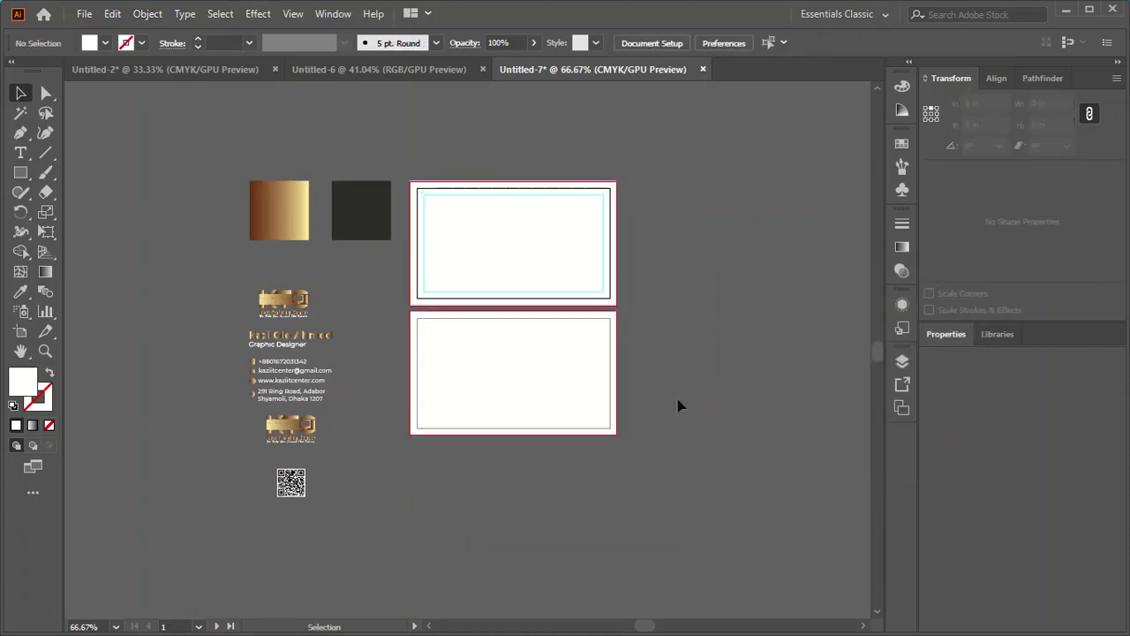
- Give the bottom card a 0.25 in inset Offset Path outline converted to a guide
click(565, 377)
click(150, 14)
mouse_move(210, 409)
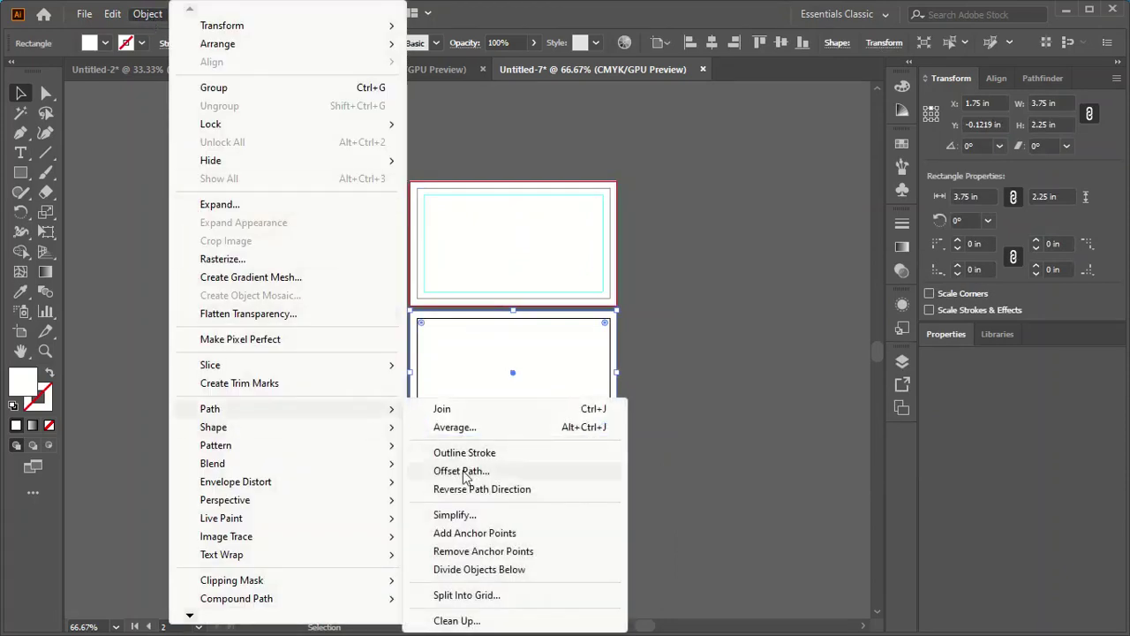
click(461, 471)
click(852, 402)
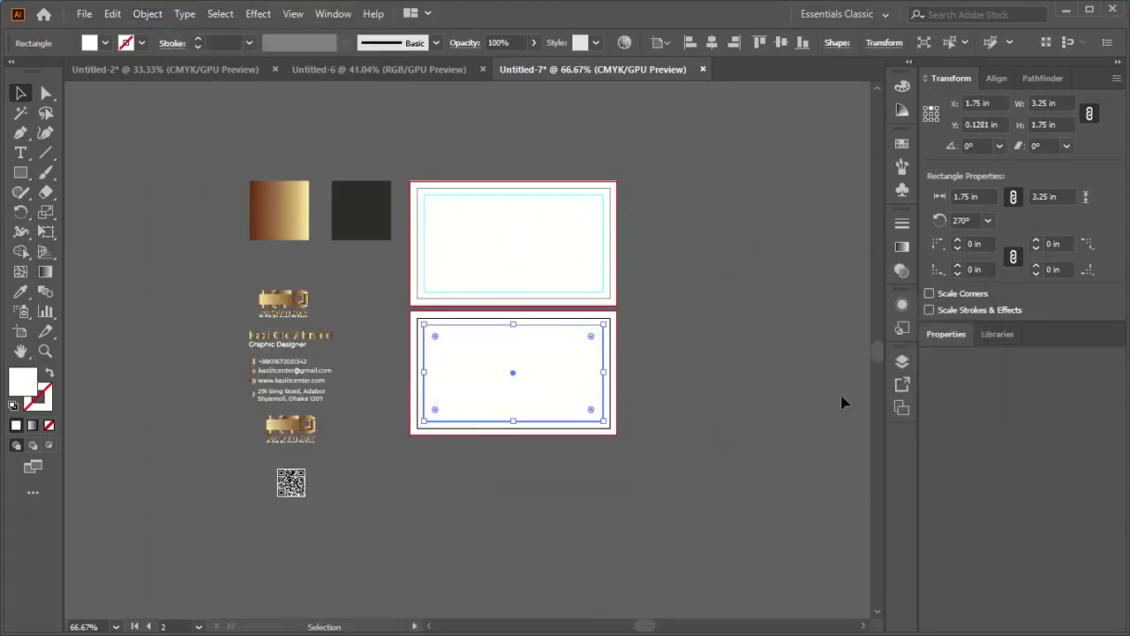
right_click(554, 375)
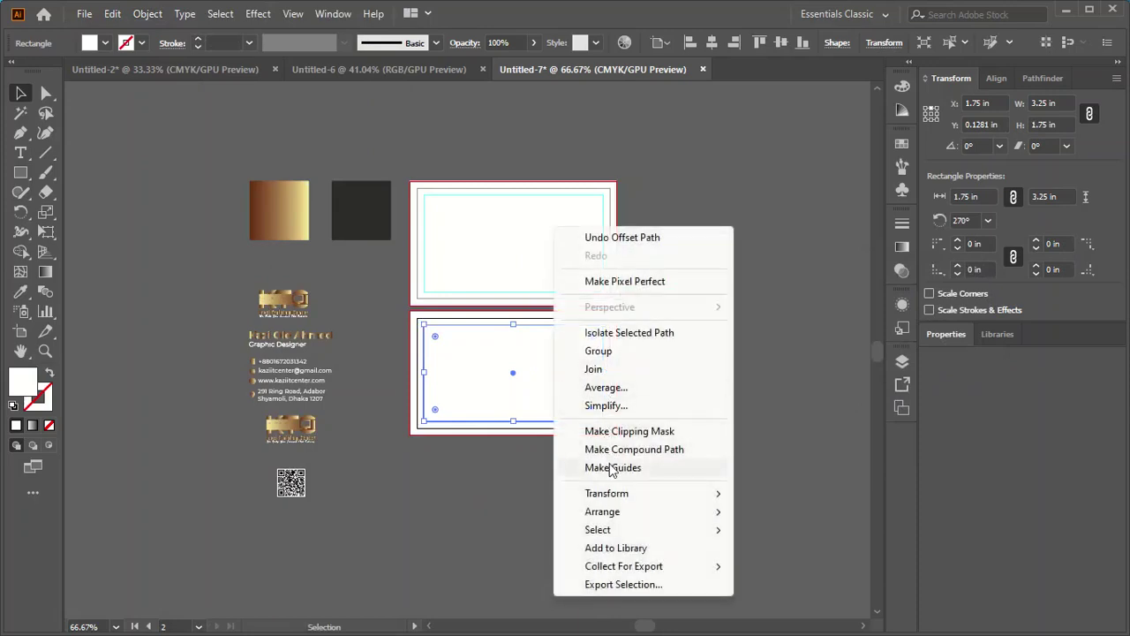
click(613, 467)
click(561, 259)
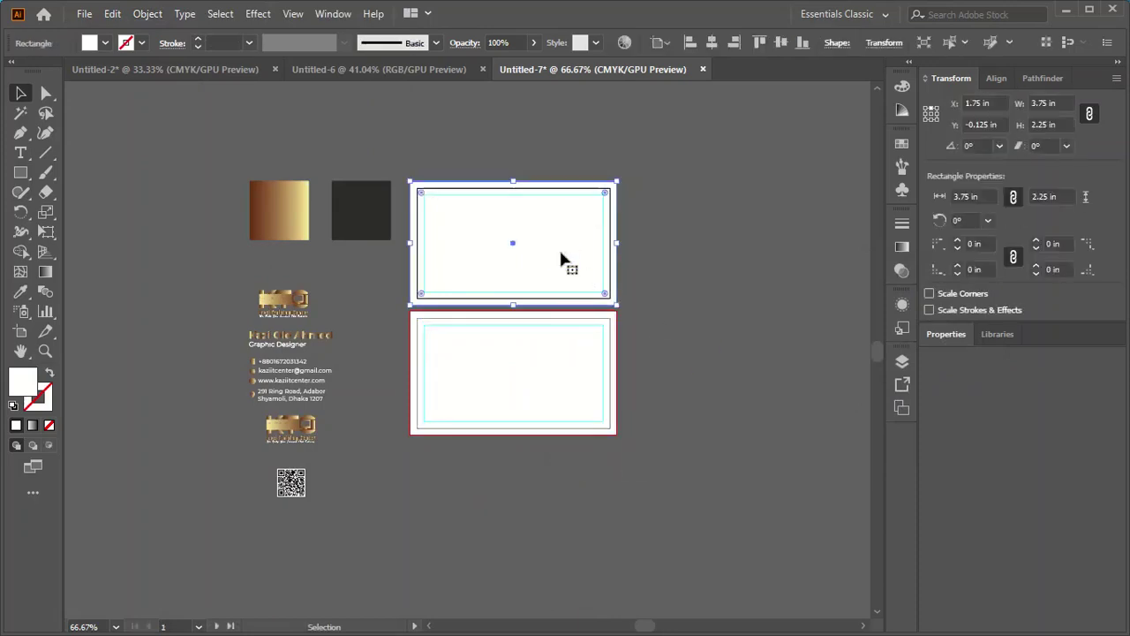
- Paste a copy in front, narrow it to the left half, and fill it dark grey
click(112, 13)
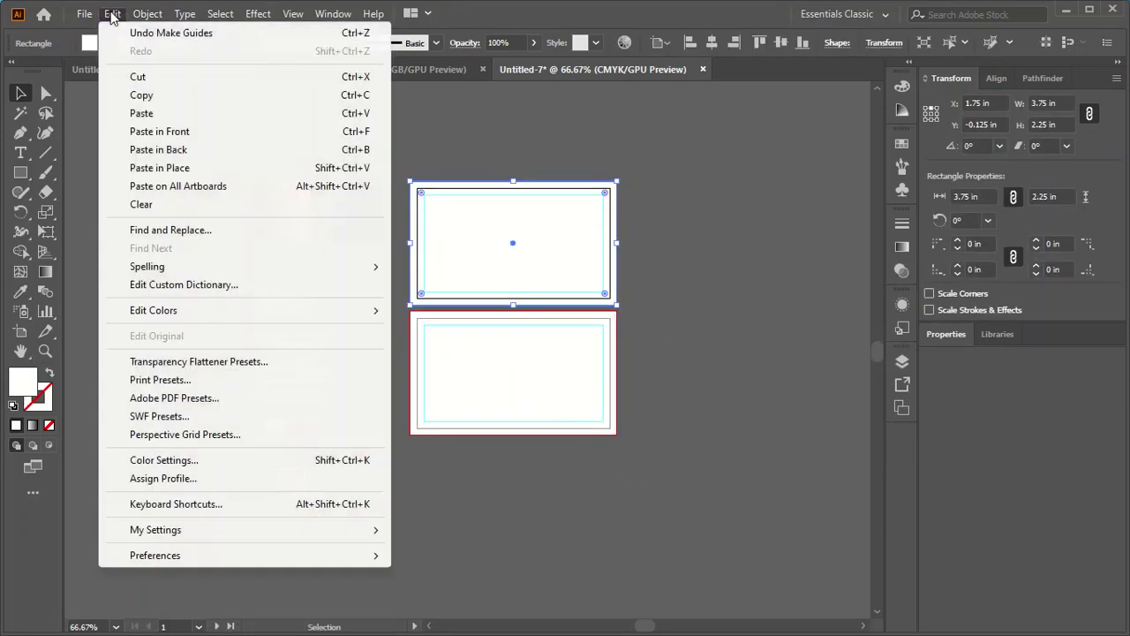
click(142, 94)
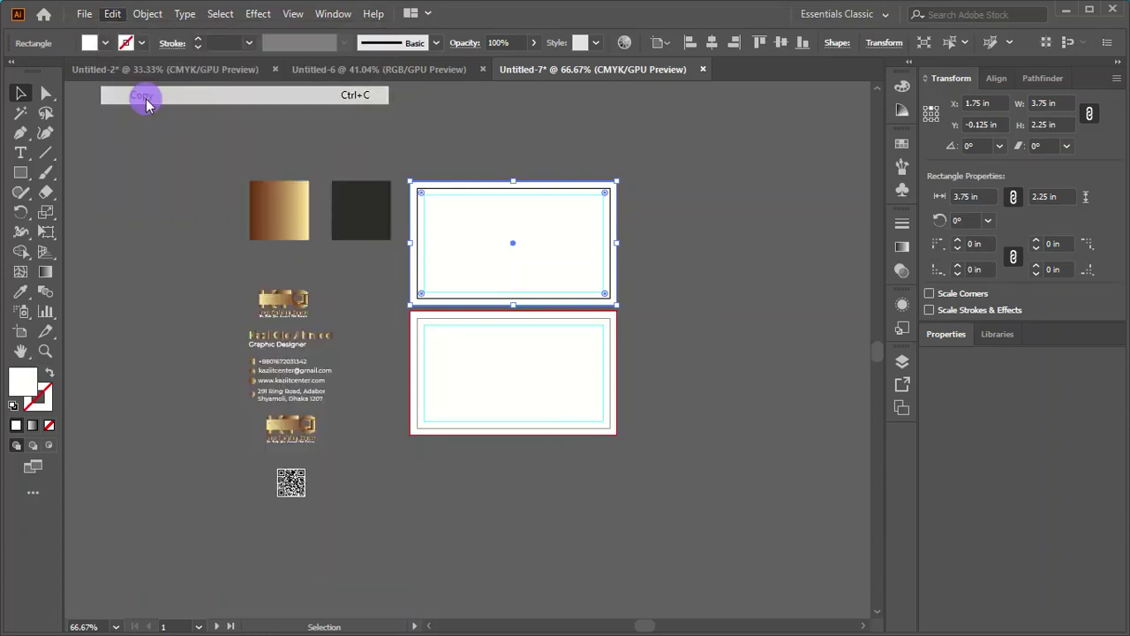
click(112, 13)
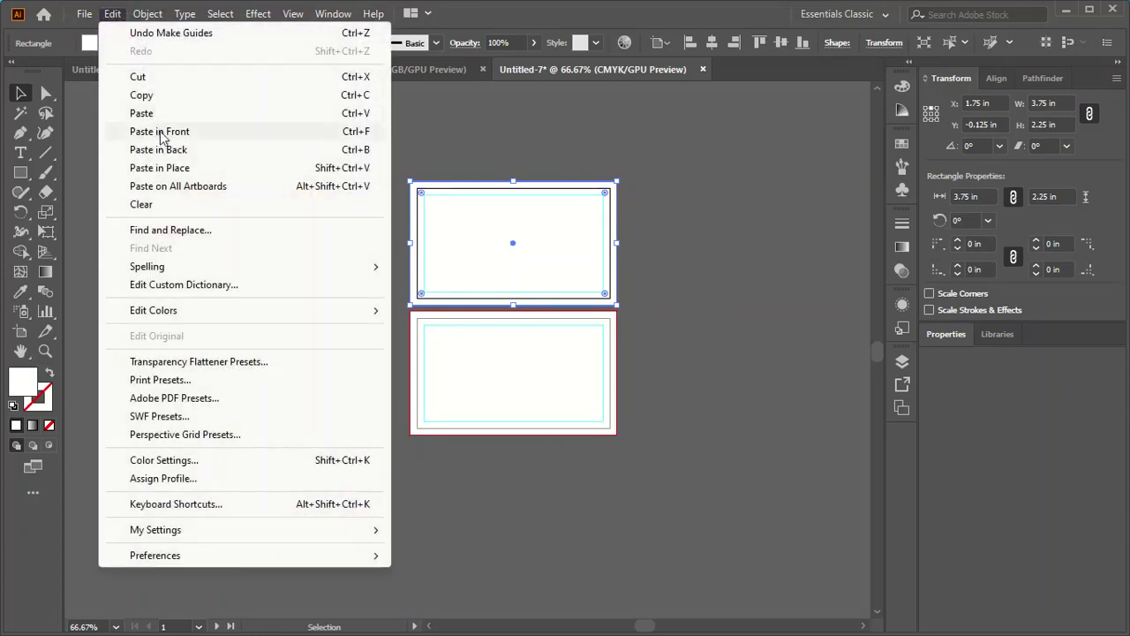
click(150, 130)
drag(617, 244, 513, 250)
click(20, 291)
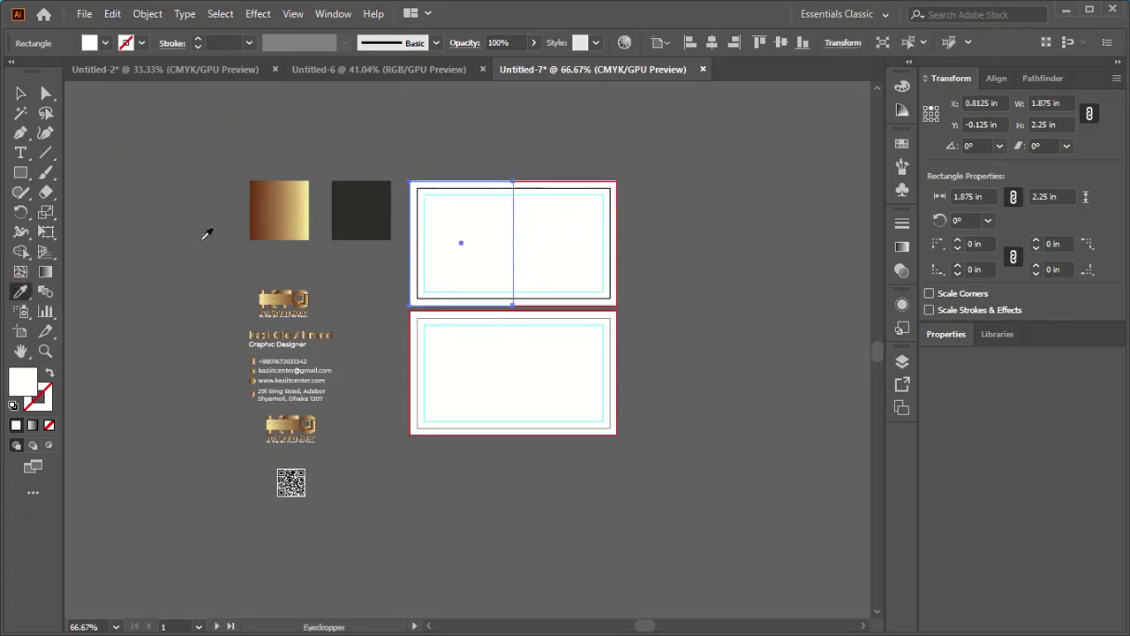
click(353, 220)
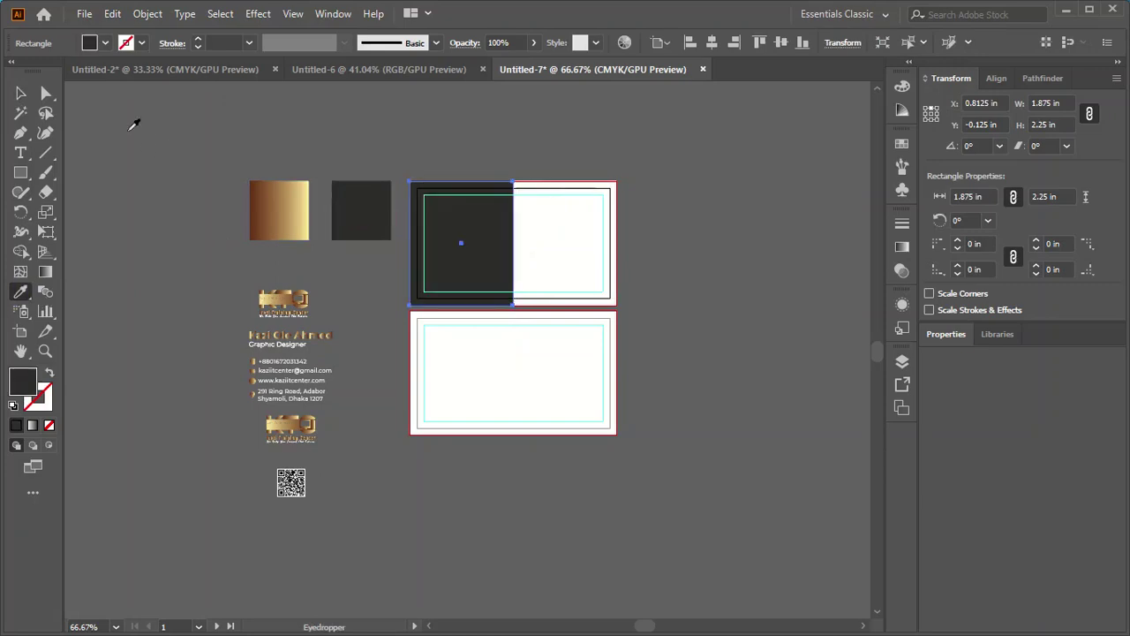
- Fill the full top card background with near-black 020202
click(22, 93)
click(571, 265)
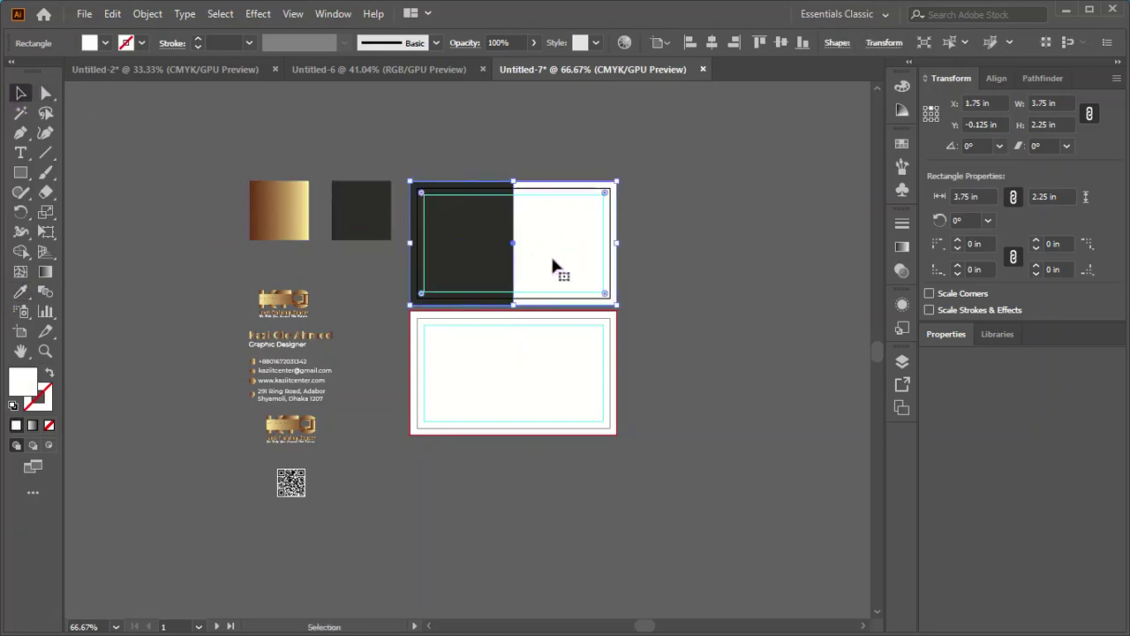
double_click(31, 386)
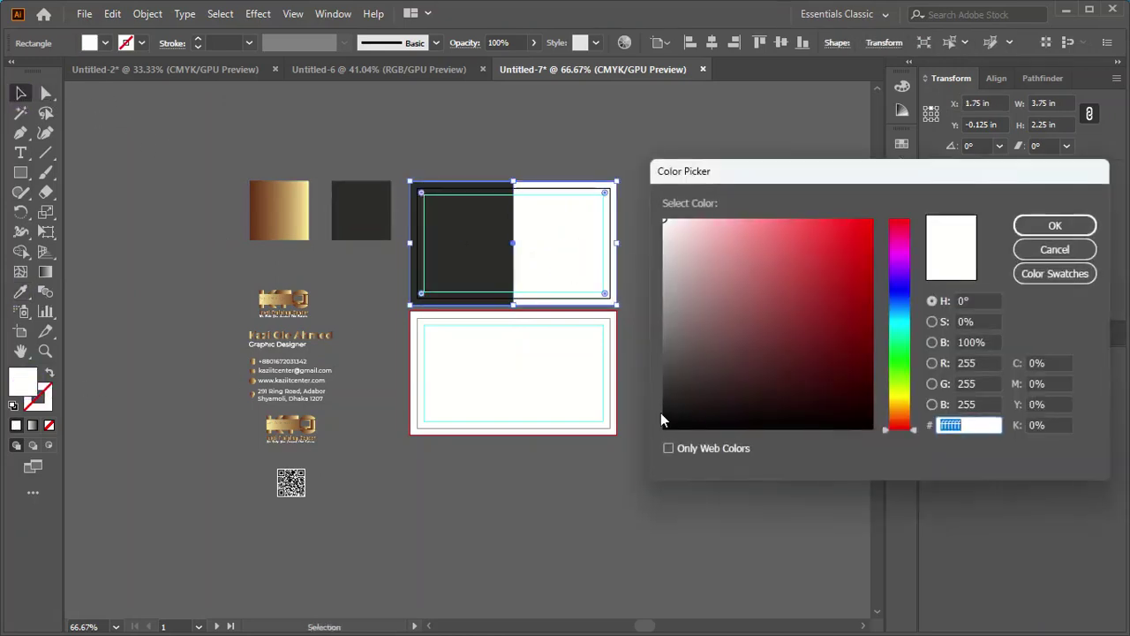
click(667, 427)
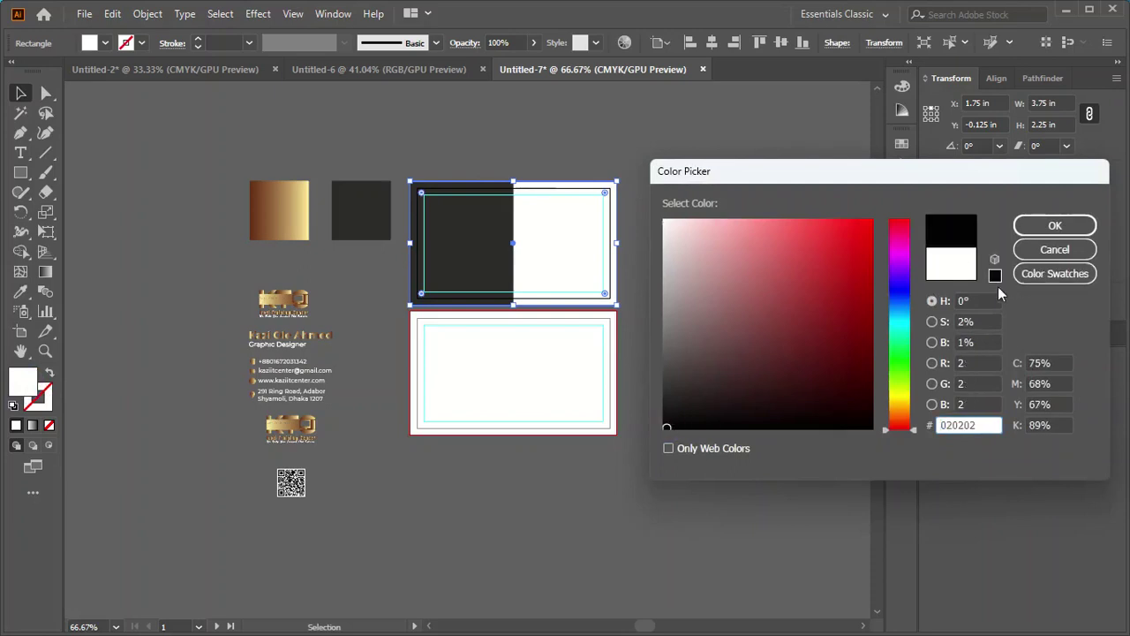
click(1053, 226)
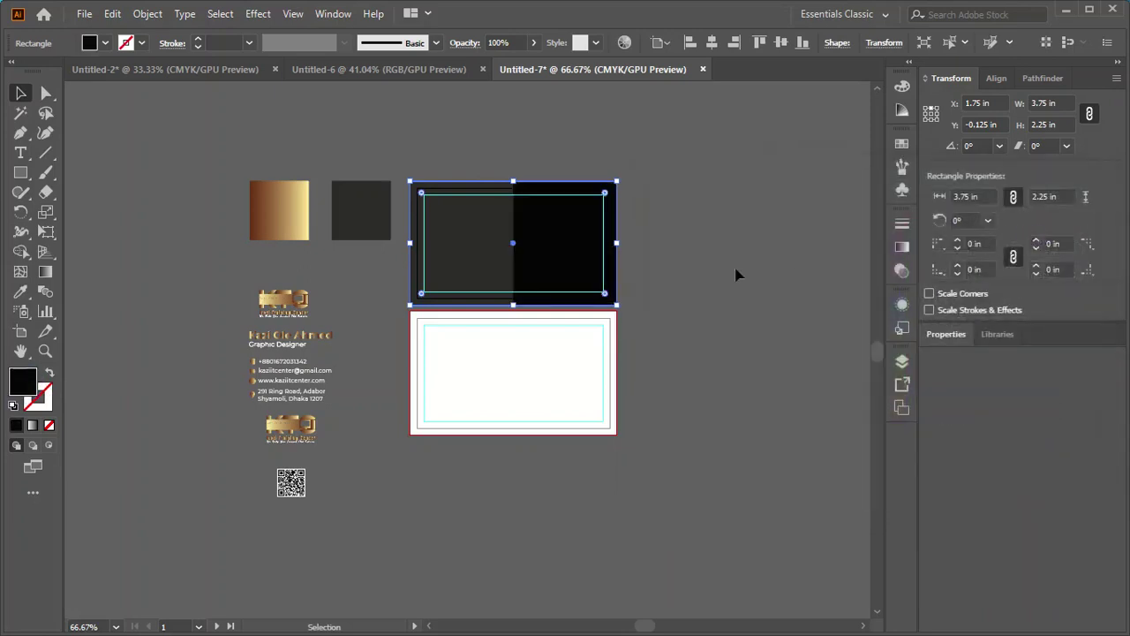
click(737, 275)
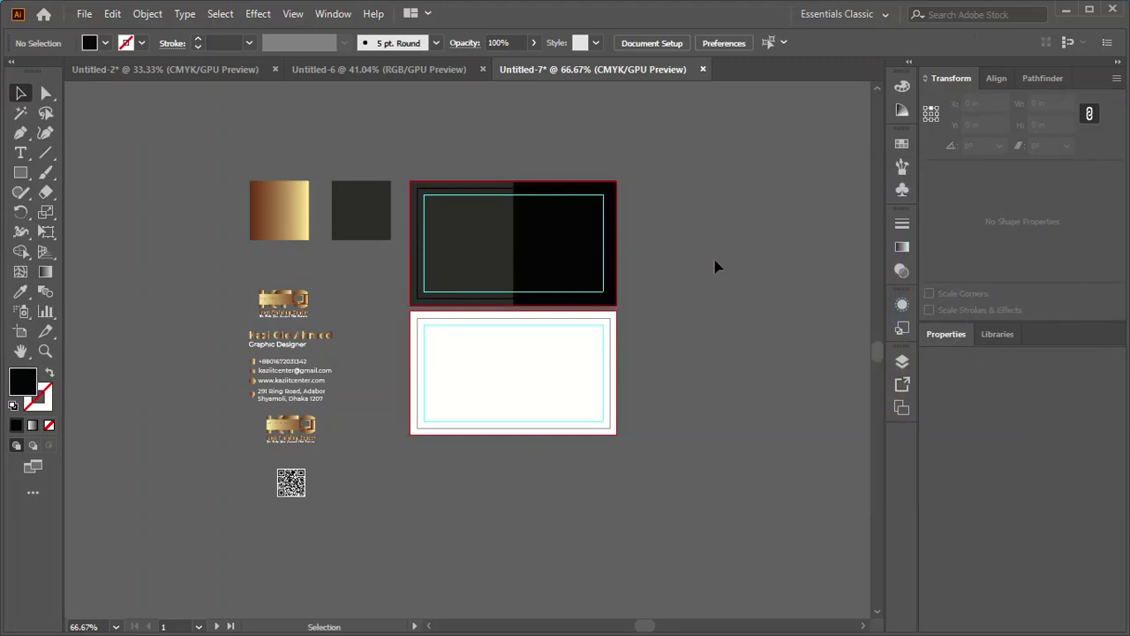
- Draw a square on the top card and size it to 1.5 × 1.5 in
click(20, 172)
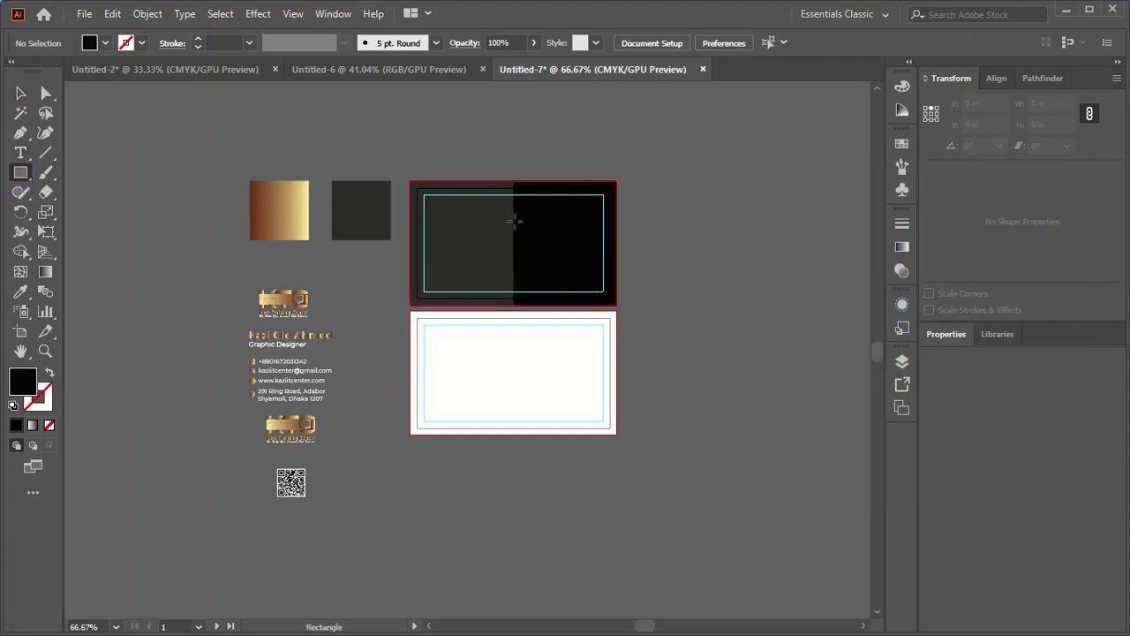
drag(494, 216, 567, 287)
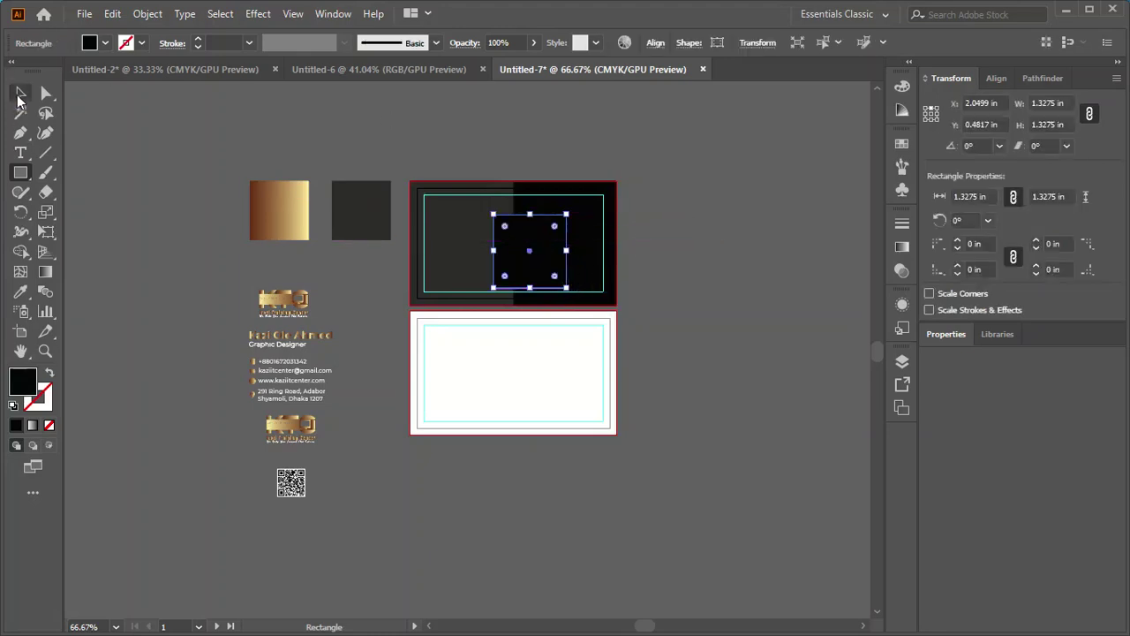
click(20, 97)
double_click(1051, 103)
text(1.375)
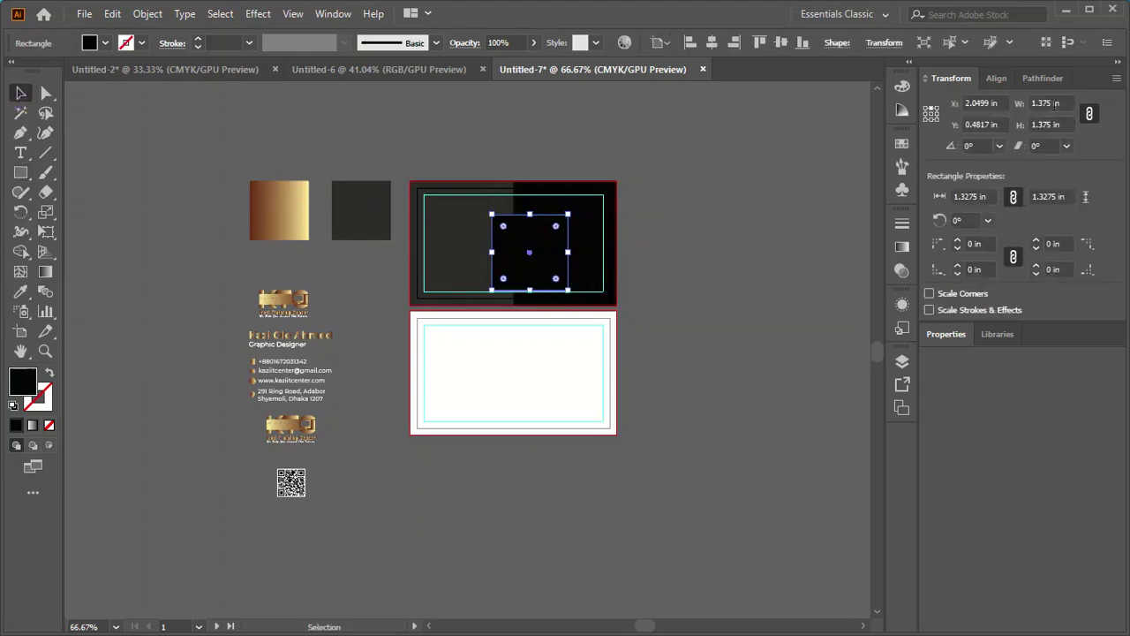
text(1.5)
key(Return)
click(722, 245)
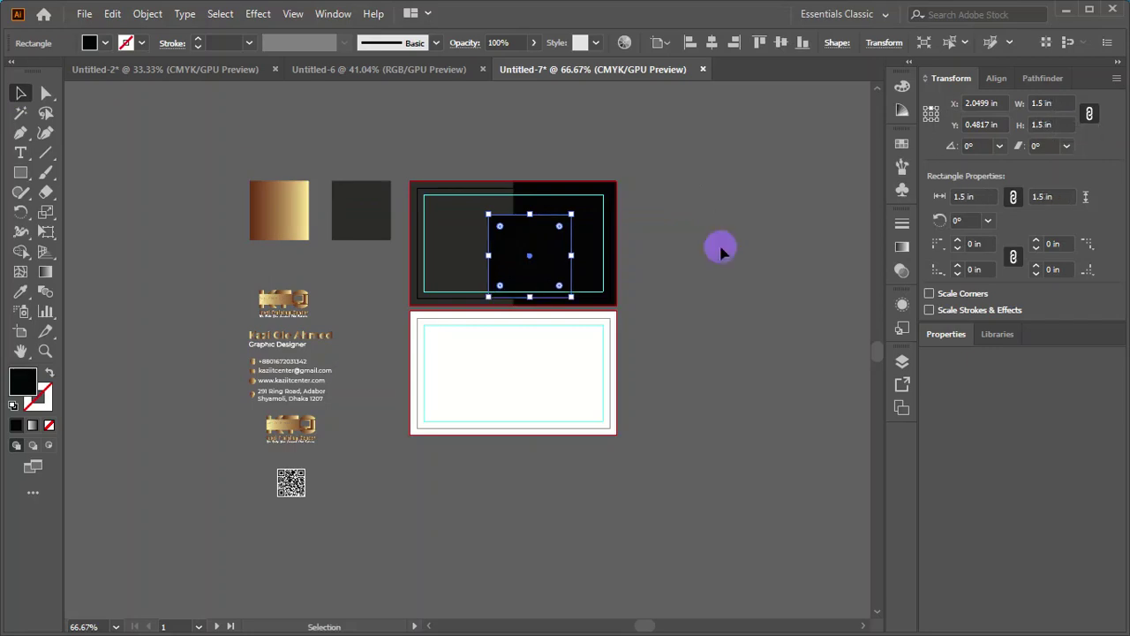
click(560, 255)
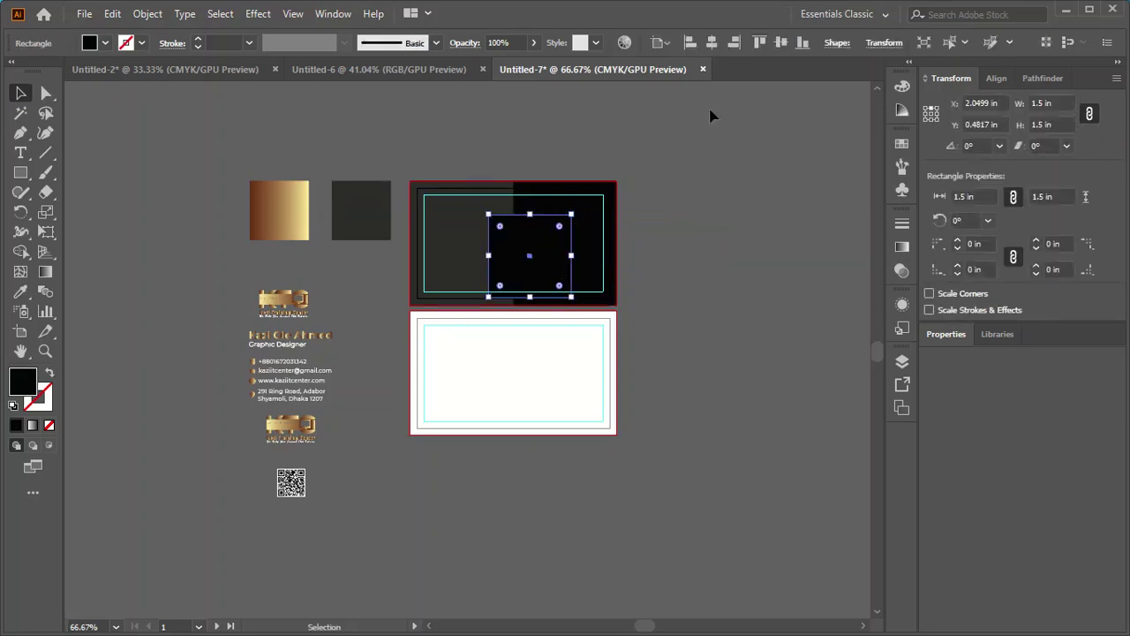
click(148, 13)
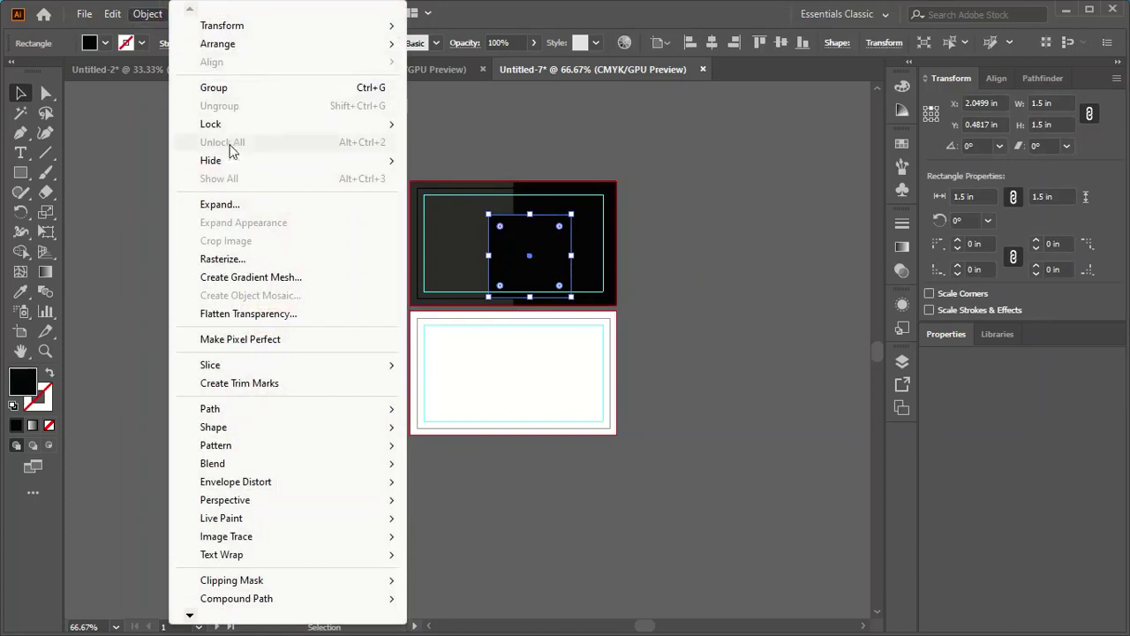
mouse_move(222, 26)
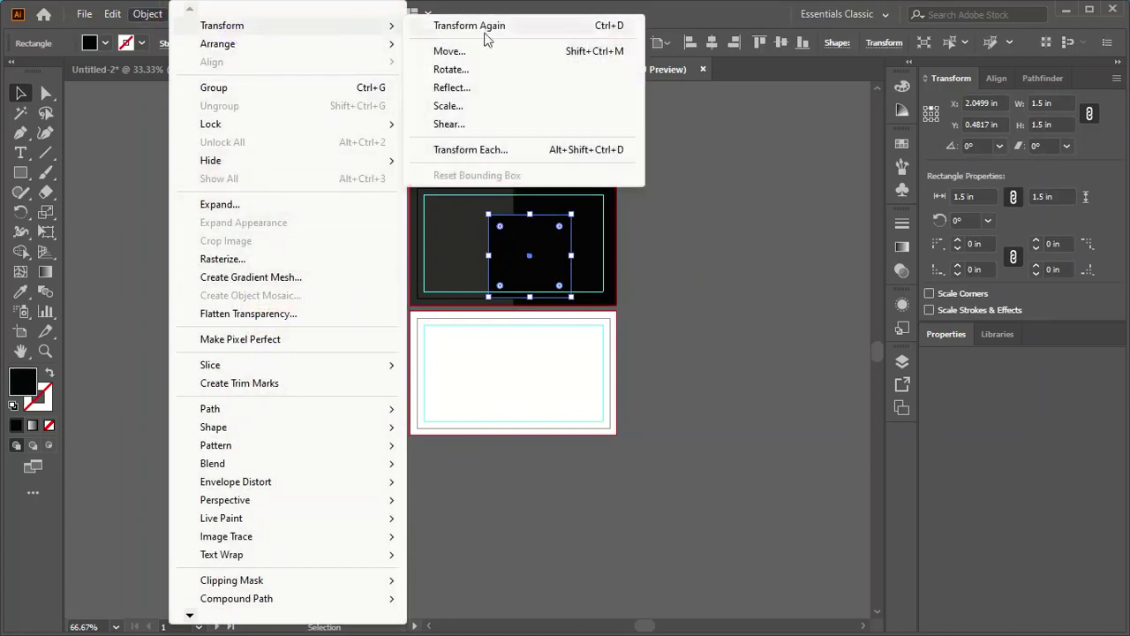
- Rotate the black square 45° with Preview on, turning it into a diamond
click(451, 70)
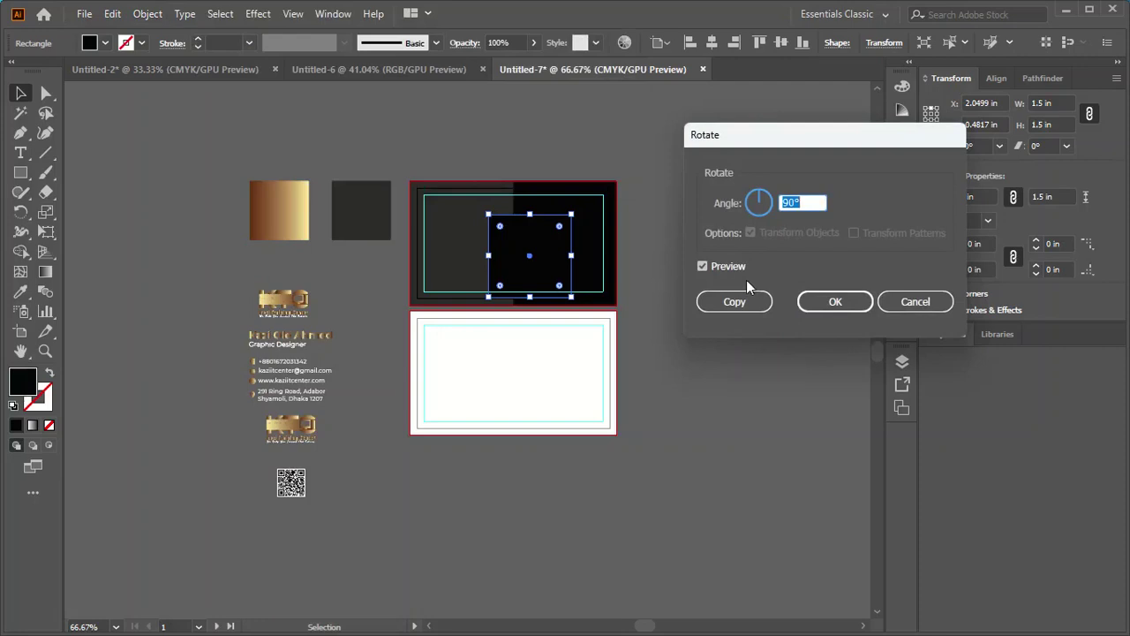
click(719, 266)
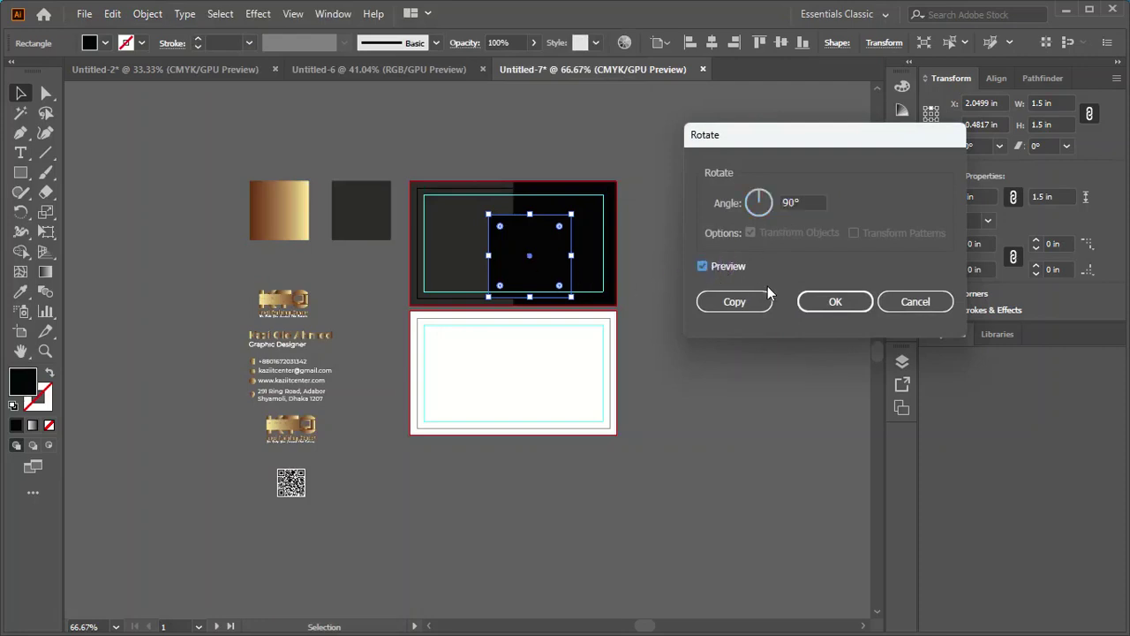
scroll(799, 202, down, 12)
scroll(799, 203, down, 7)
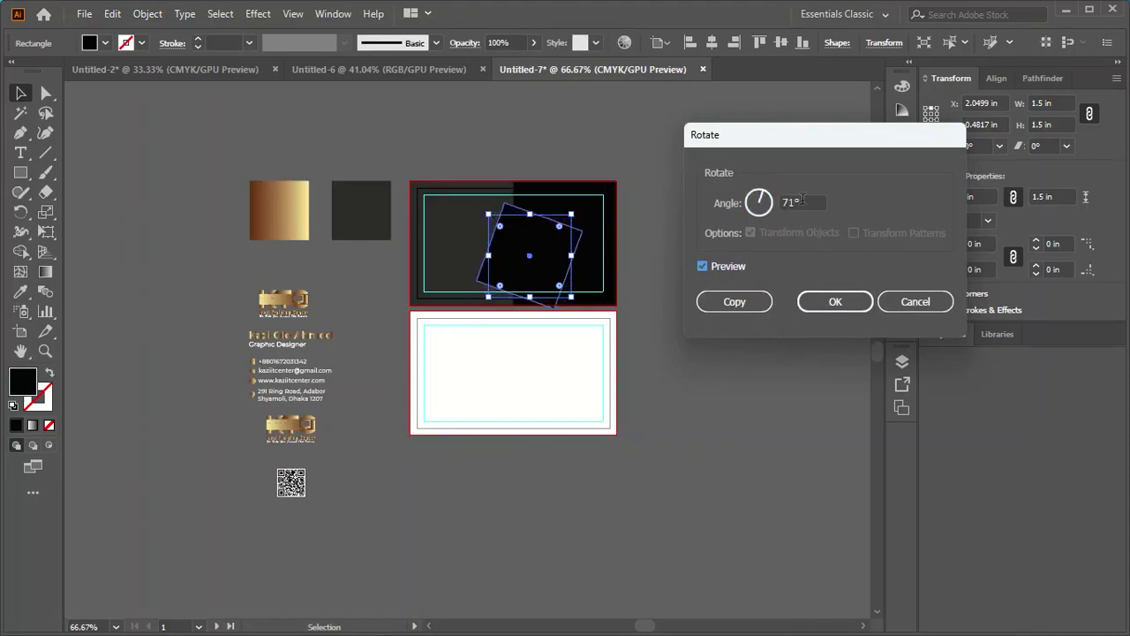
scroll(801, 201, down, 8)
scroll(802, 202, down, 7)
scroll(802, 201, down, 11)
scroll(802, 201, down, 3)
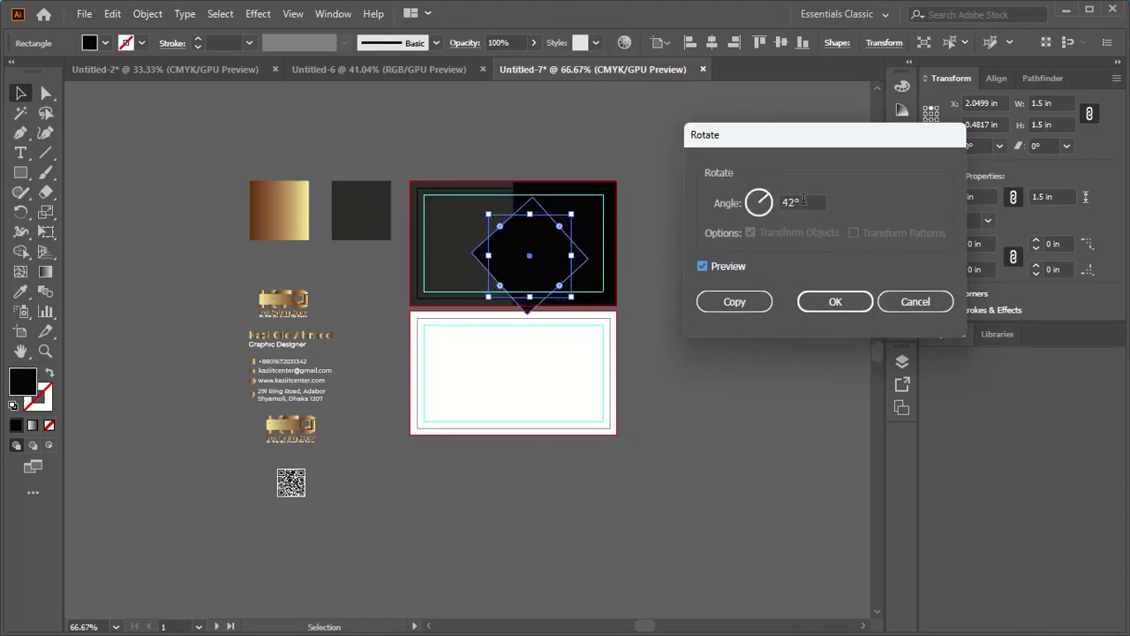
scroll(806, 202, down, 1)
scroll(806, 201, down, 7)
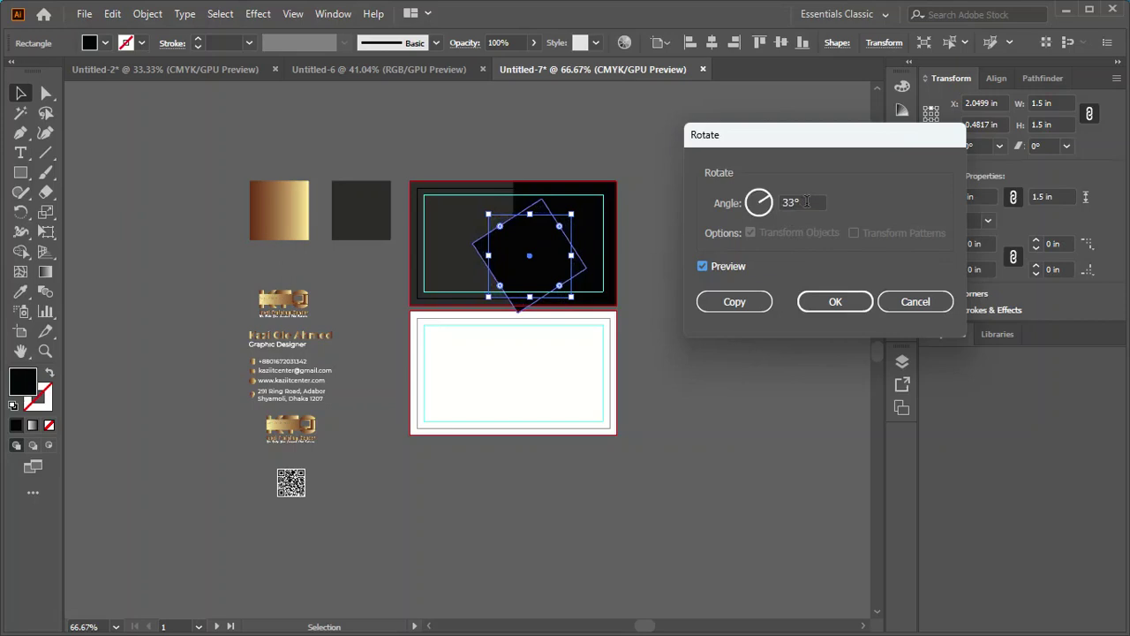
scroll(807, 202, up, 4)
scroll(806, 201, up, 2)
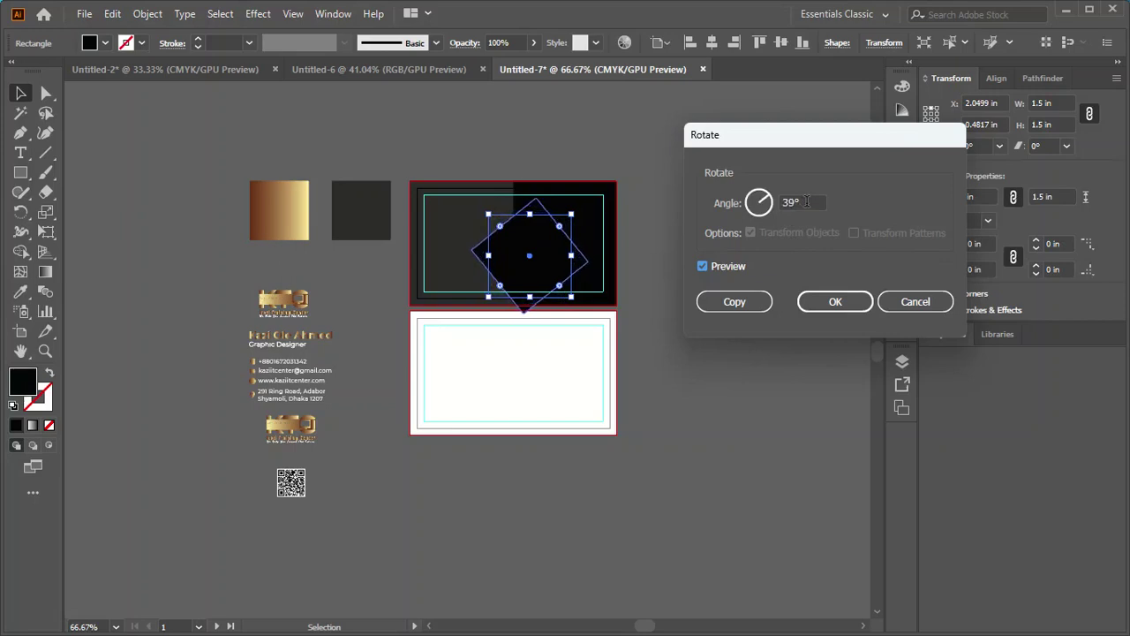
scroll(806, 202, up, 1)
scroll(807, 202, up, 2)
scroll(807, 201, up, 1)
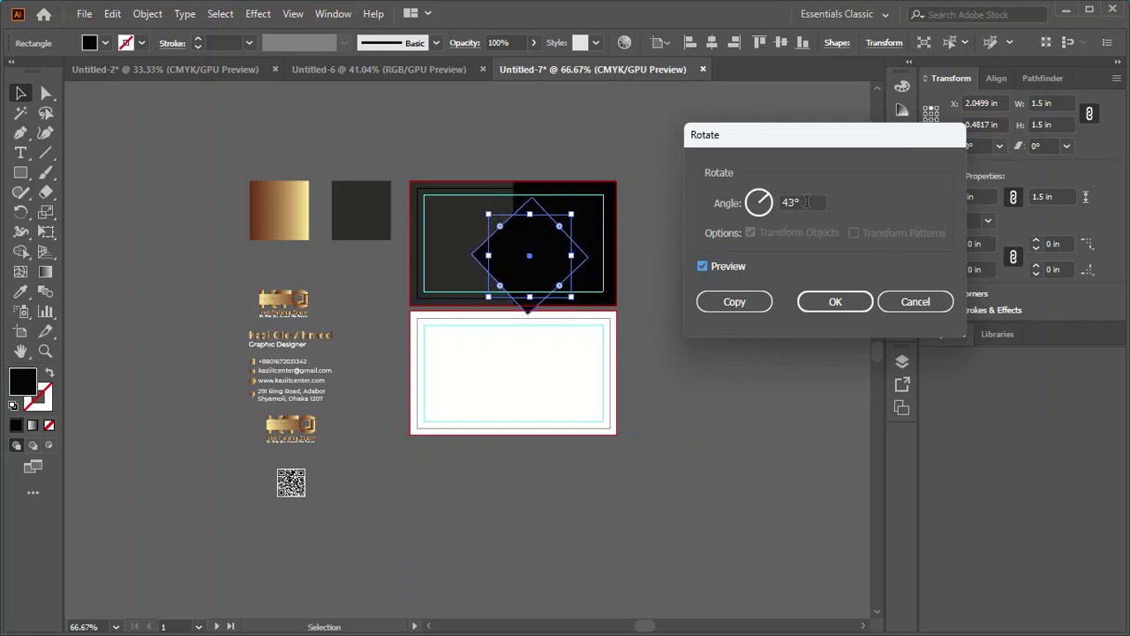
scroll(806, 201, up, 2)
click(839, 302)
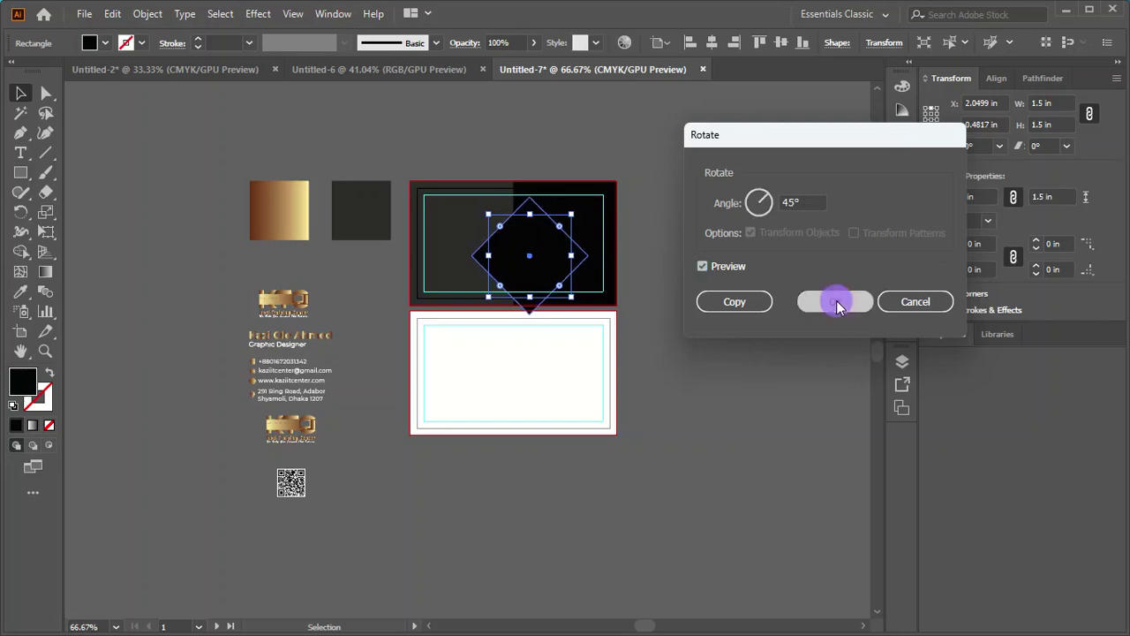
- Resize the diamond to 1.625 in and nudge it into place on the card
click(694, 368)
drag(511, 257, 491, 249)
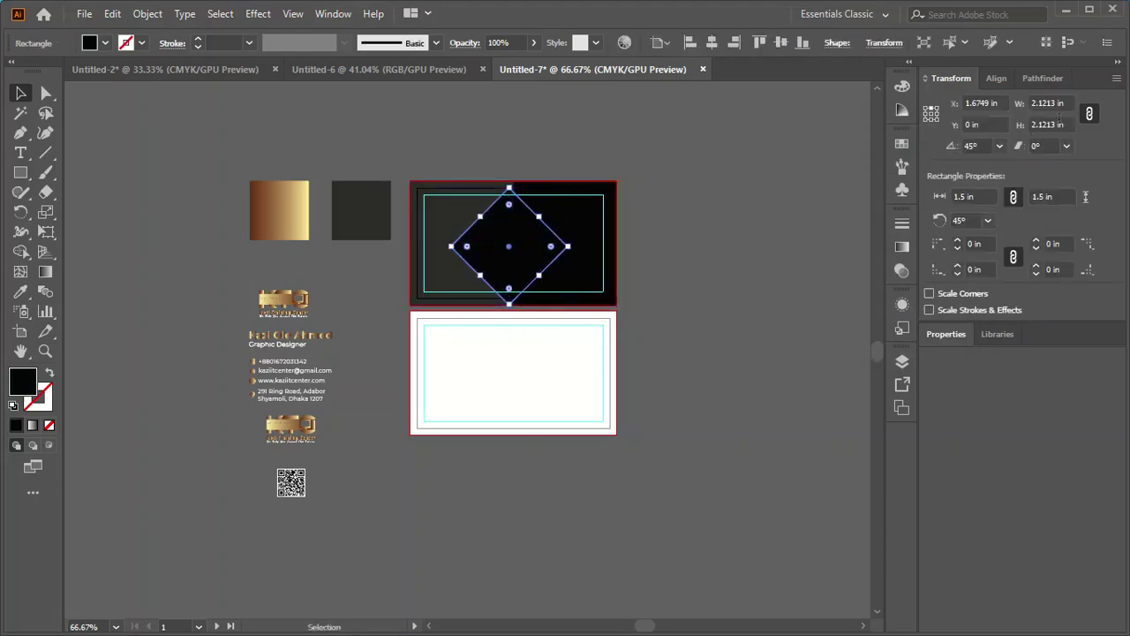
double_click(1051, 103)
text(2)
key(Return)
key(Down)
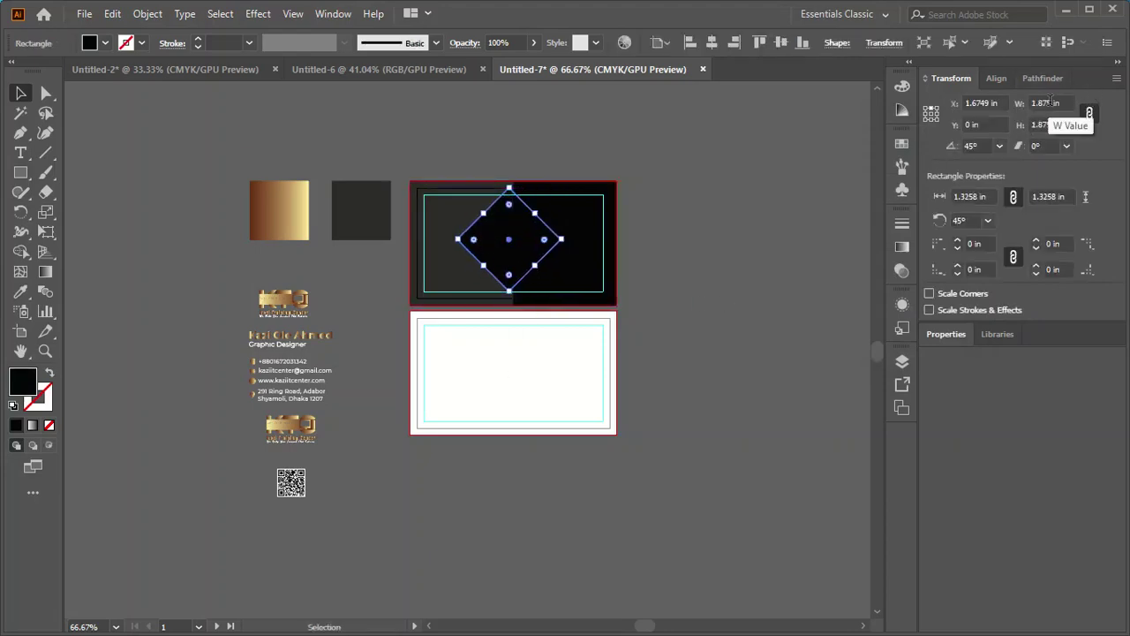
click(671, 247)
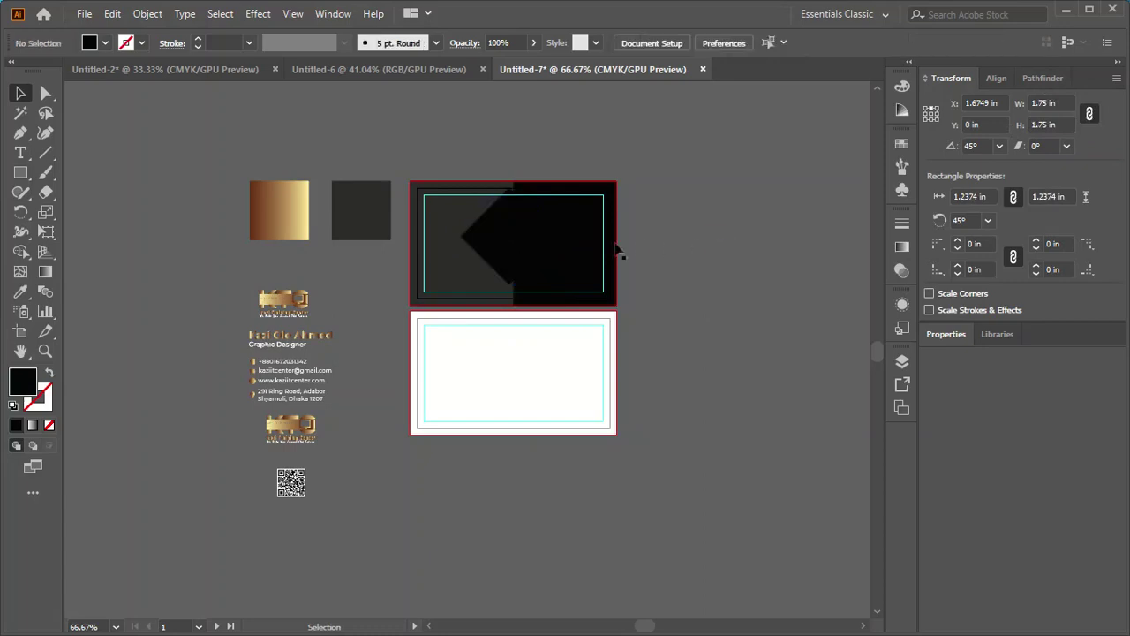
drag(539, 236, 539, 243)
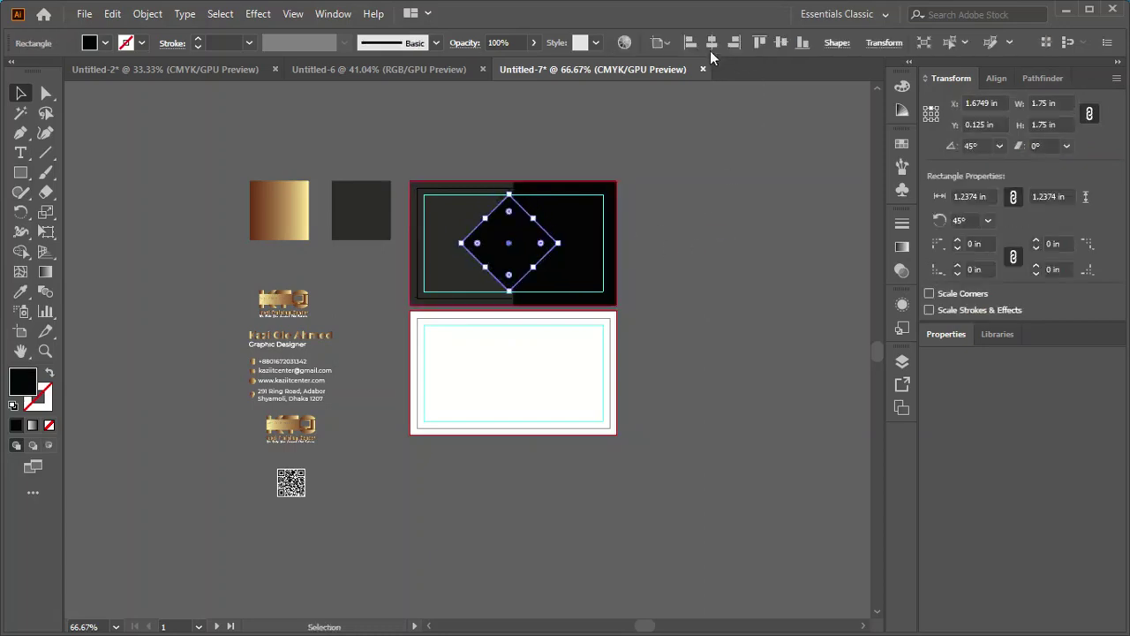
- Align the diamond to the card's horizontal and vertical centre
click(711, 46)
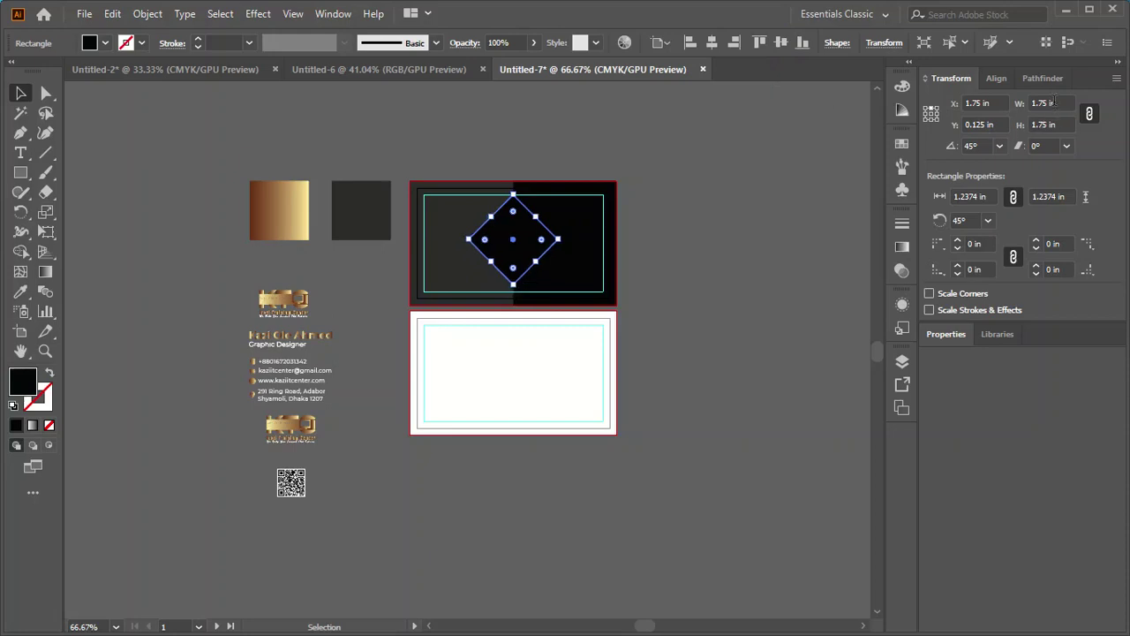
text(1.625)
click(707, 221)
click(522, 235)
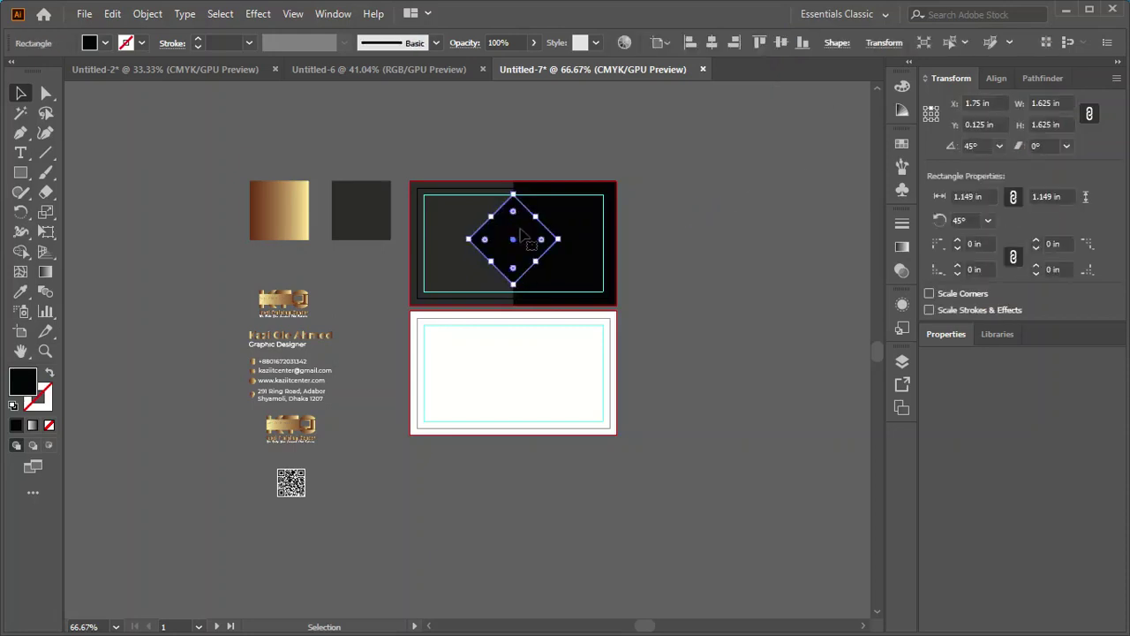
click(781, 42)
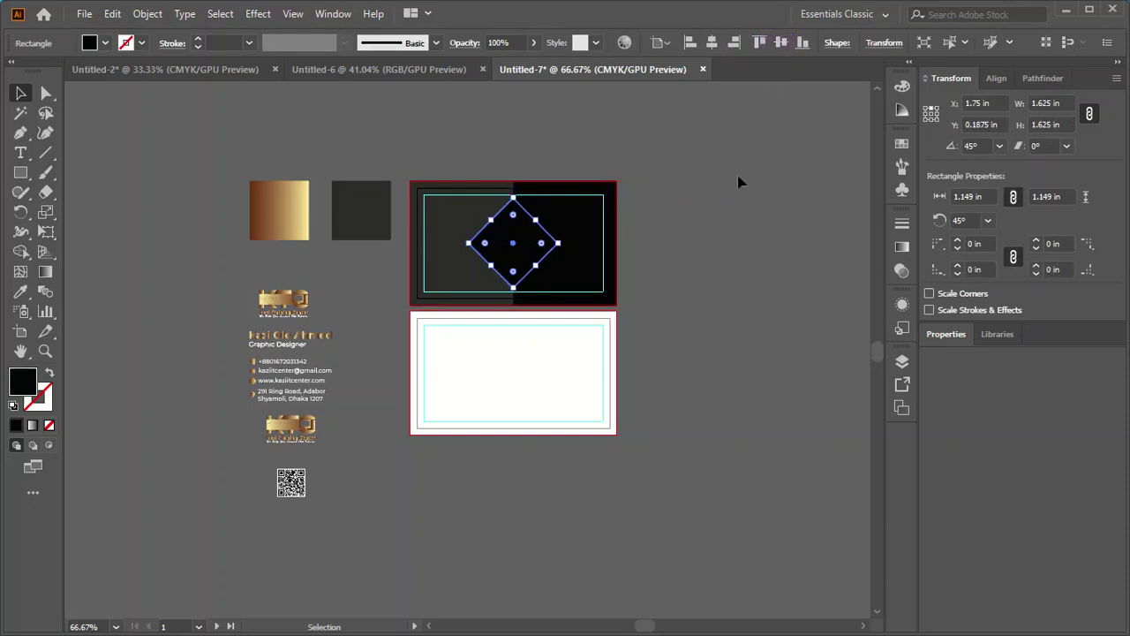
click(21, 293)
- Eyedrop the gold gradient onto the diamond and resize it to 1.75 in
click(289, 226)
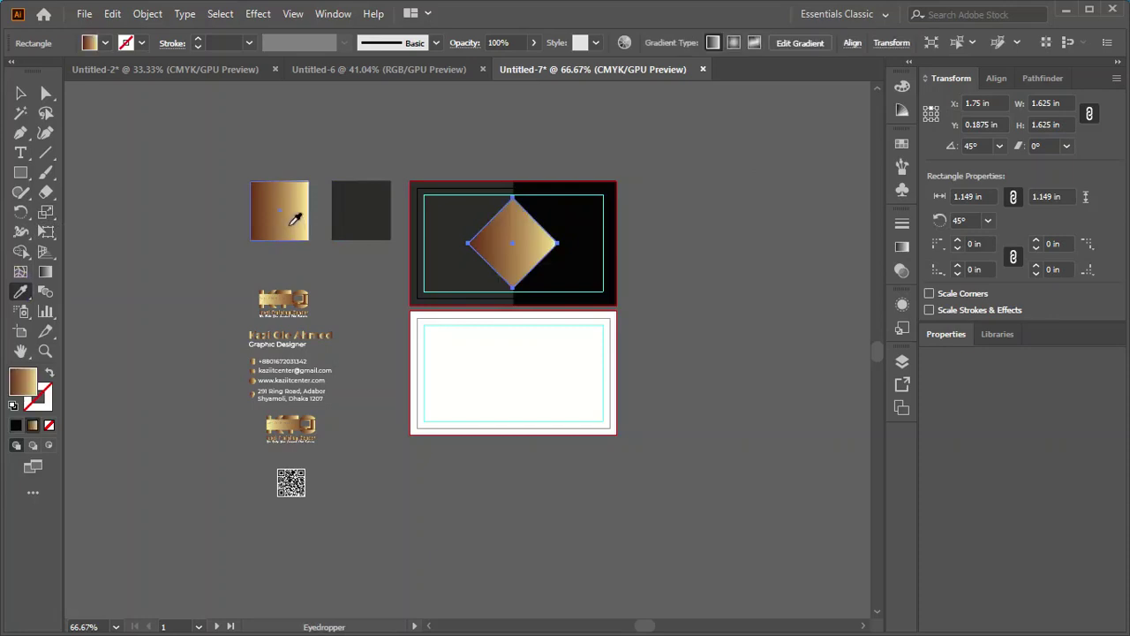
click(21, 92)
click(719, 189)
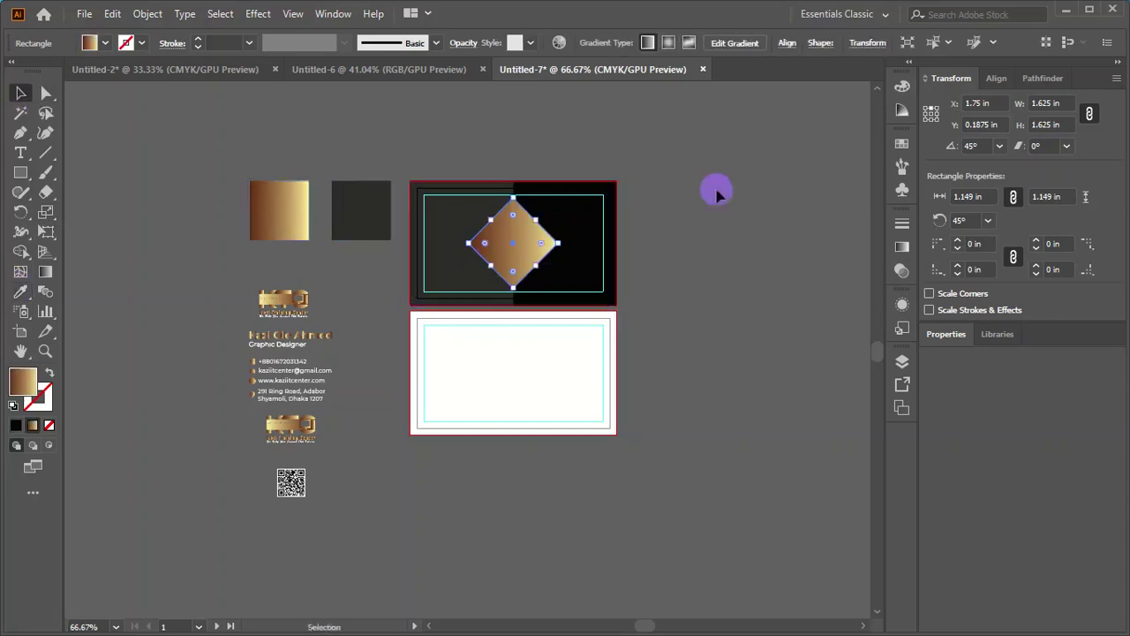
scroll(527, 256, up, 3)
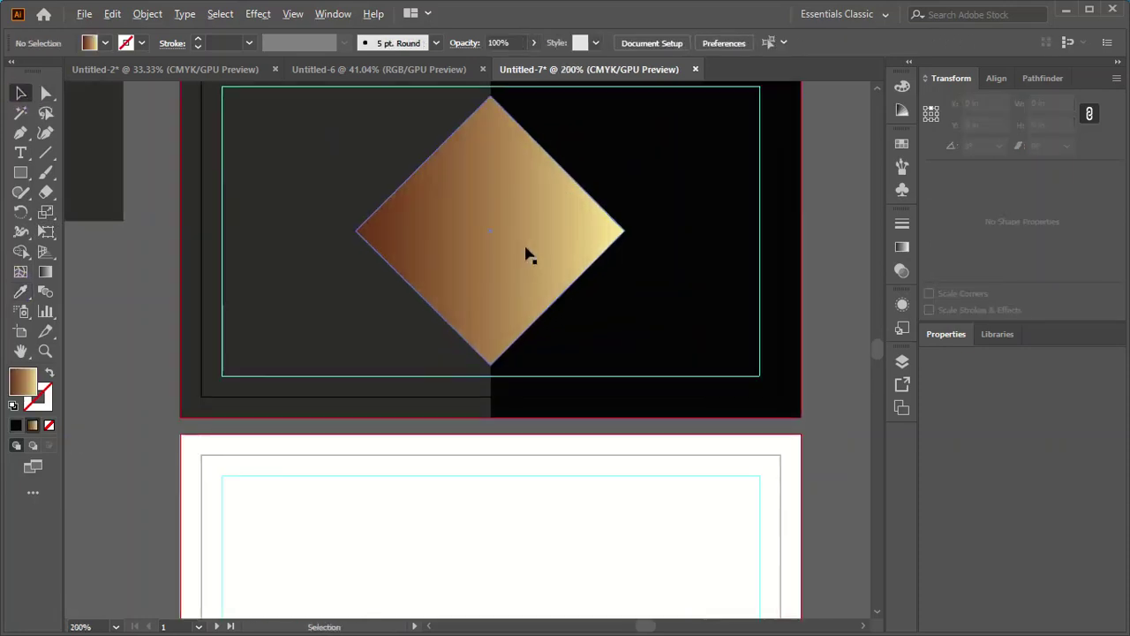
scroll(527, 256, down, 1)
scroll(527, 256, down, 1)
click(519, 275)
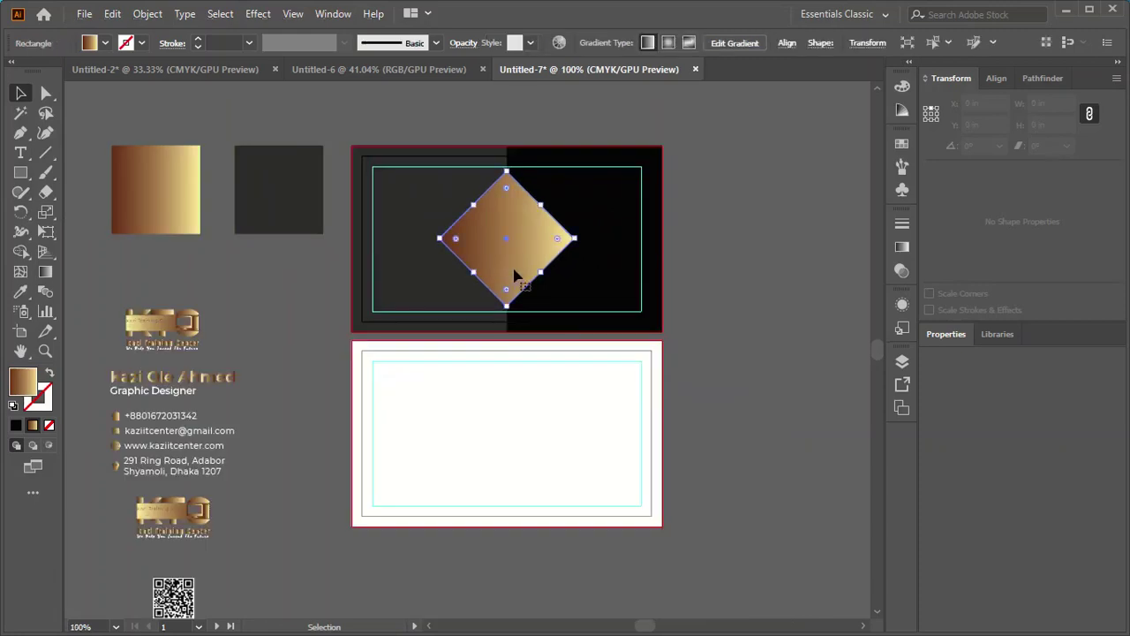
text(1.75)
key(Return)
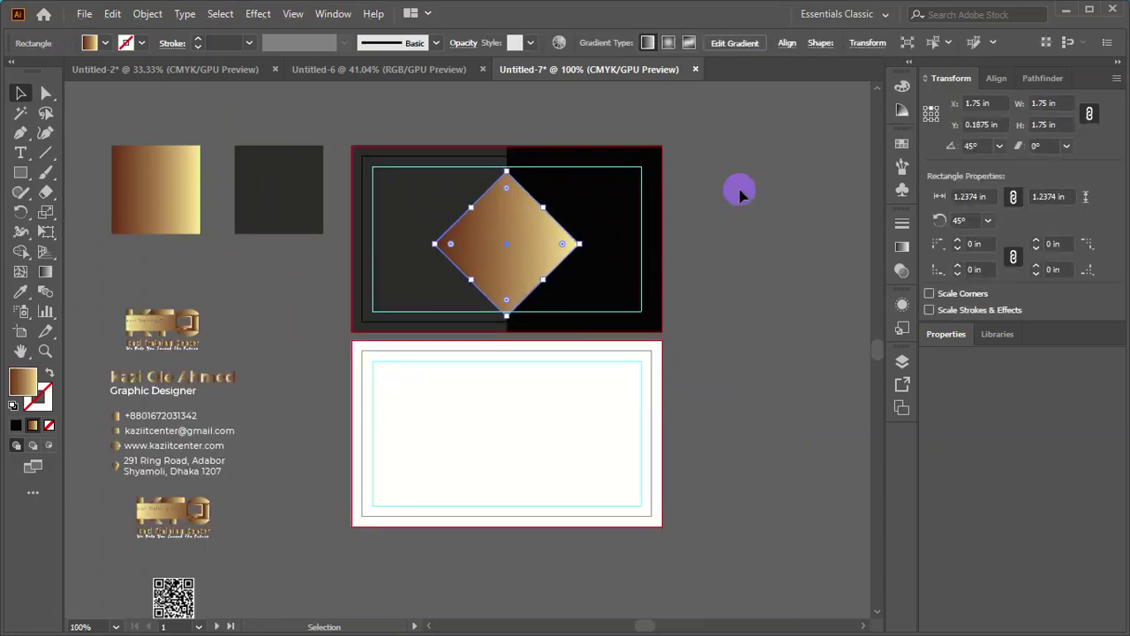
- Re-centre the diamond vertically on the top card using Vertical Align Center
click(739, 193)
click(530, 244)
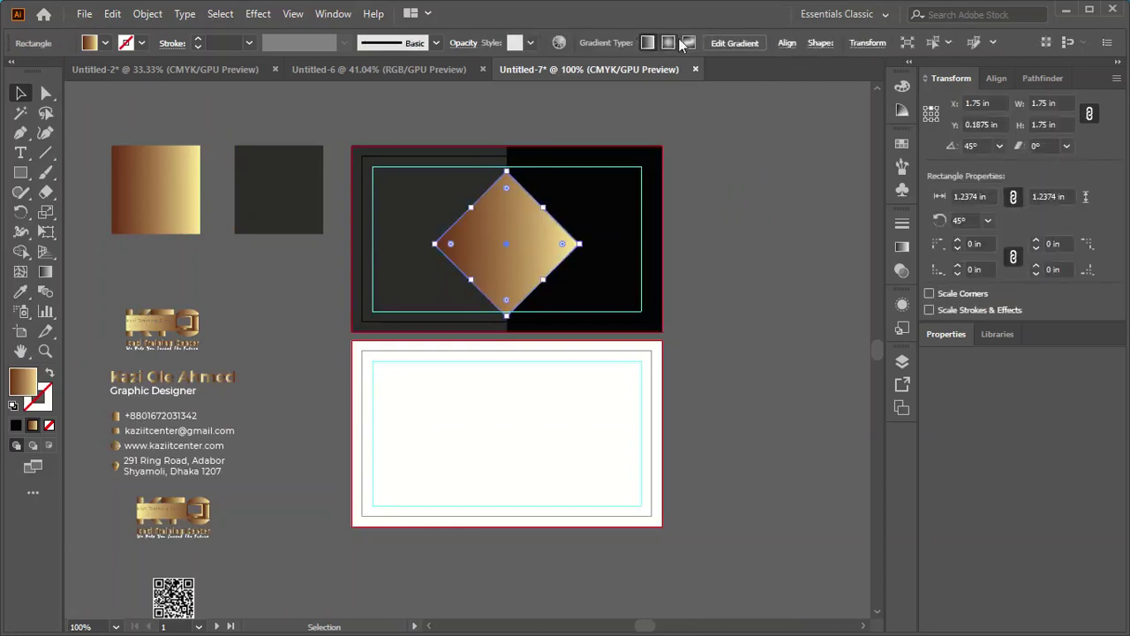
click(786, 43)
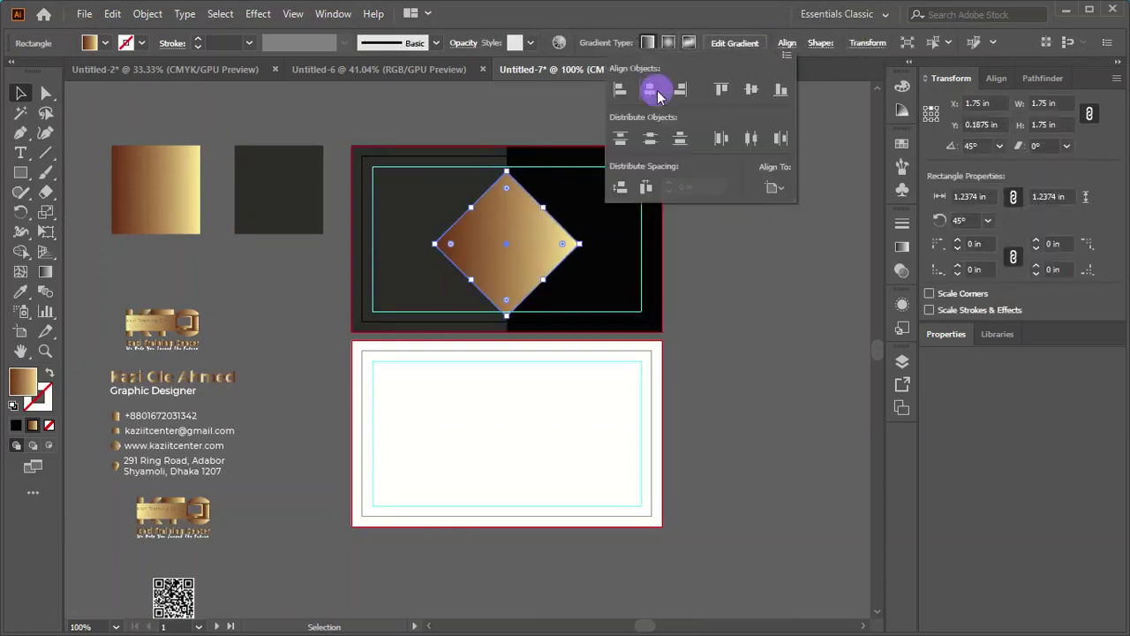
click(752, 90)
click(751, 140)
click(765, 243)
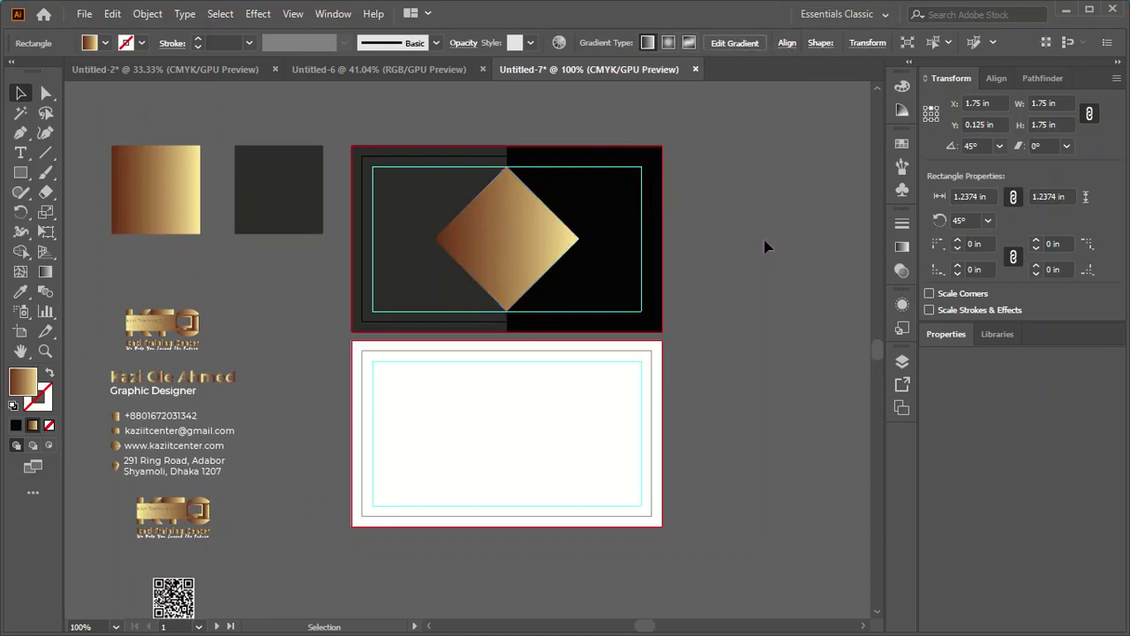
click(526, 236)
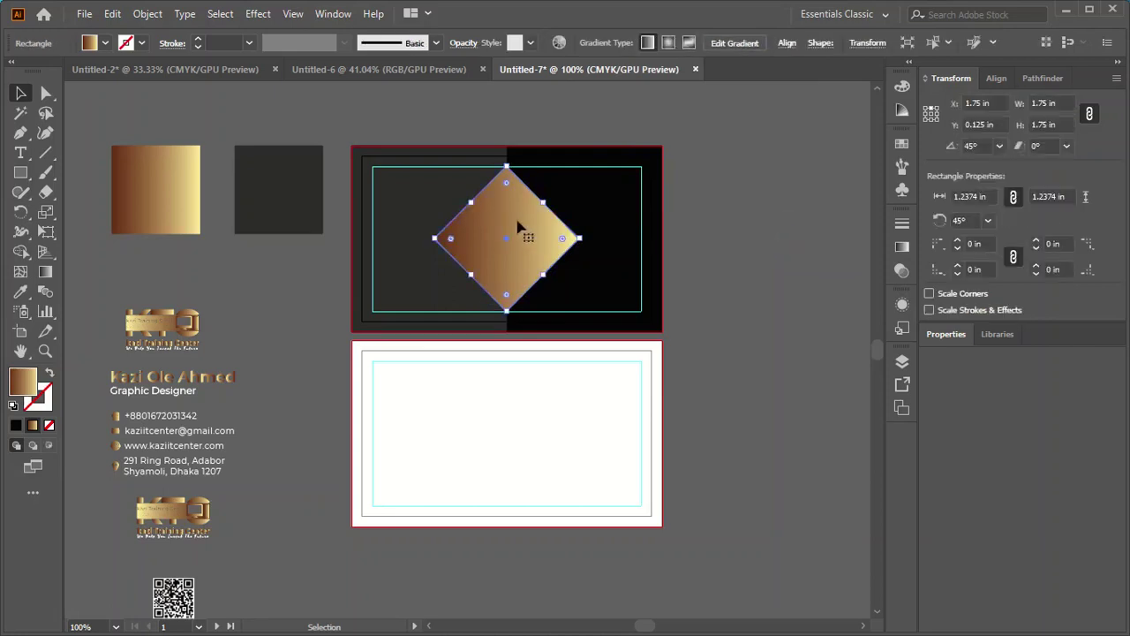
- Duplicate the gold diamond in place with Copy and Paste in Front
click(108, 13)
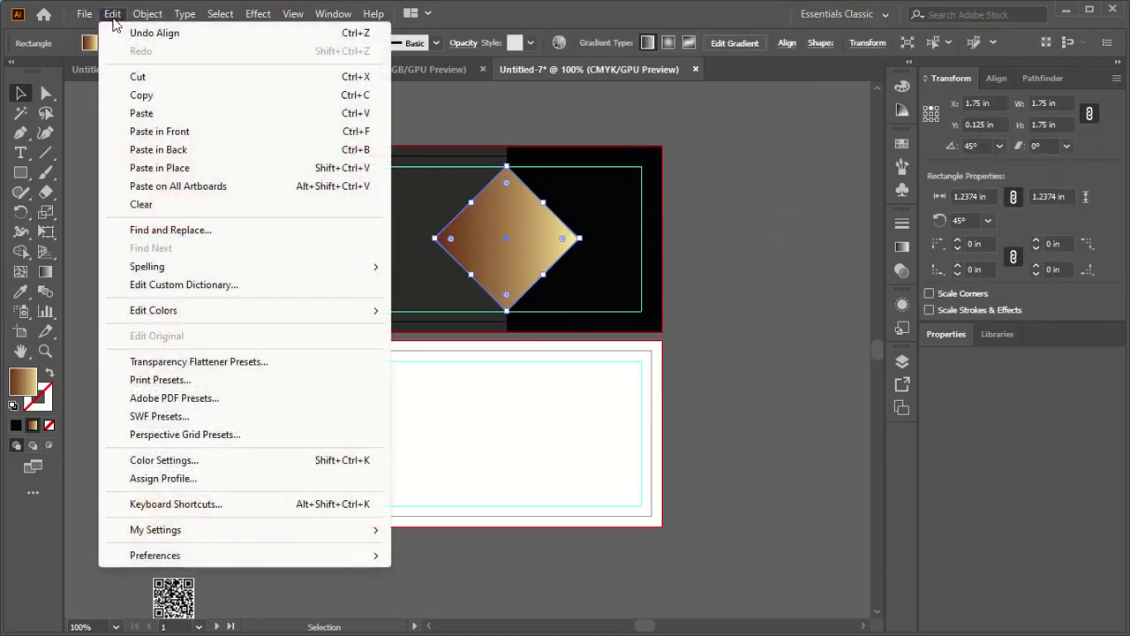
click(139, 95)
click(110, 13)
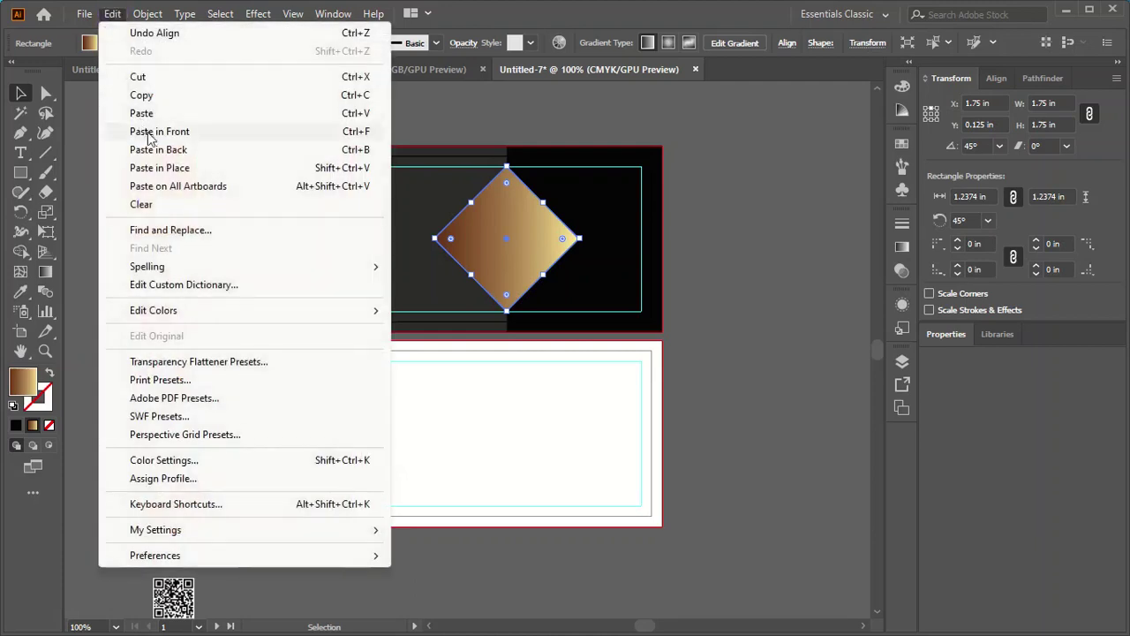
click(147, 132)
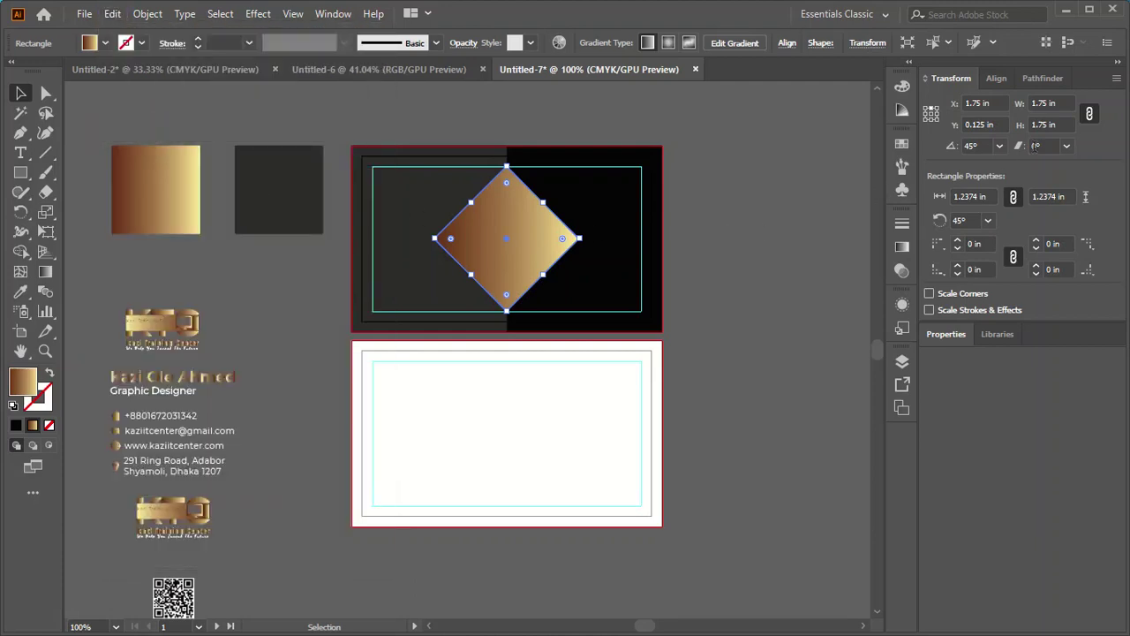
- Vertically centre the front diamond copy on the card
scroll(1059, 124, down, 1)
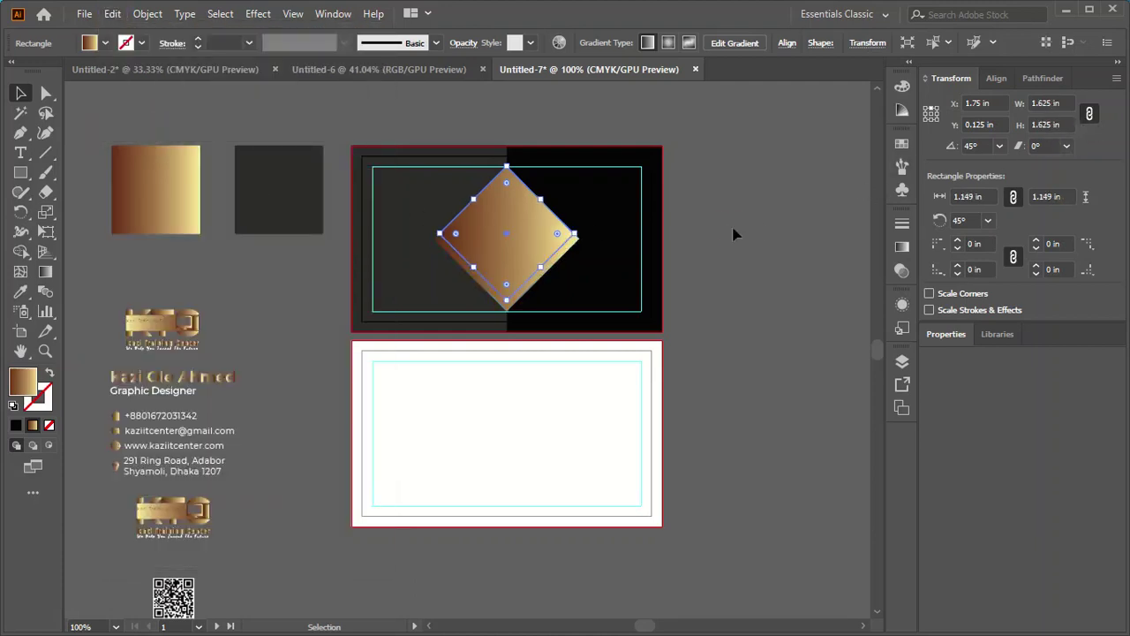
click(733, 231)
click(522, 245)
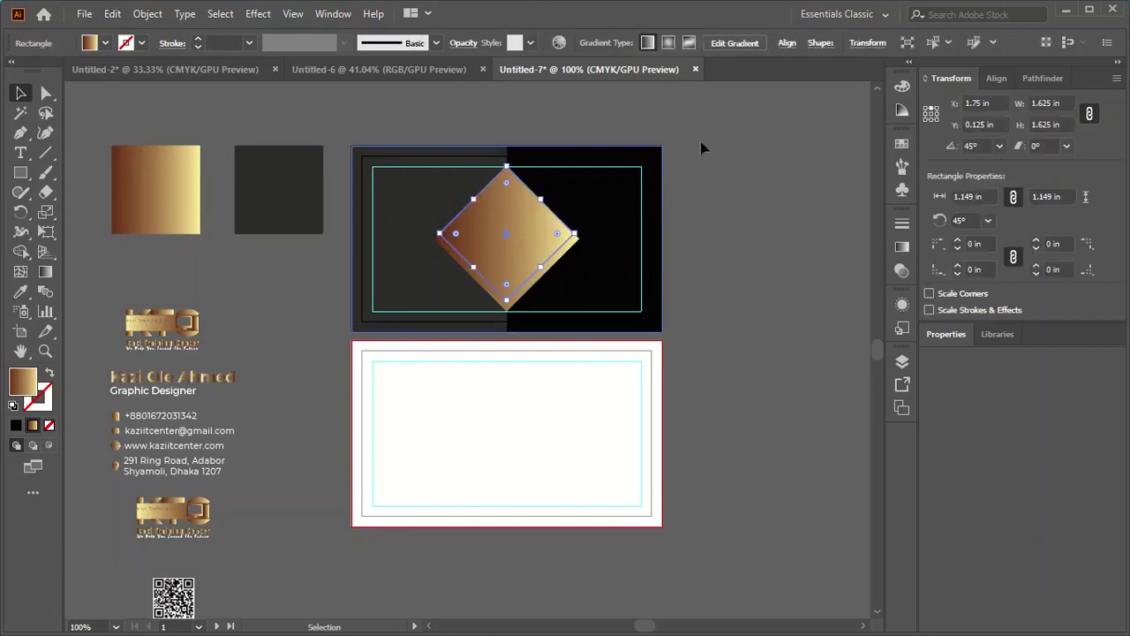
click(785, 43)
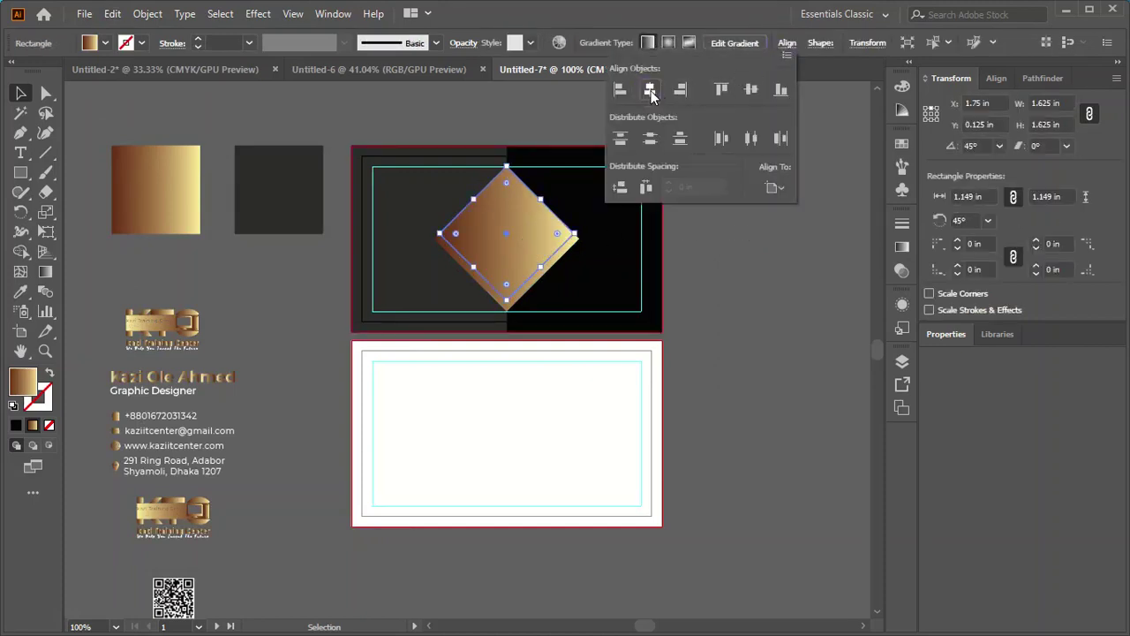
click(751, 89)
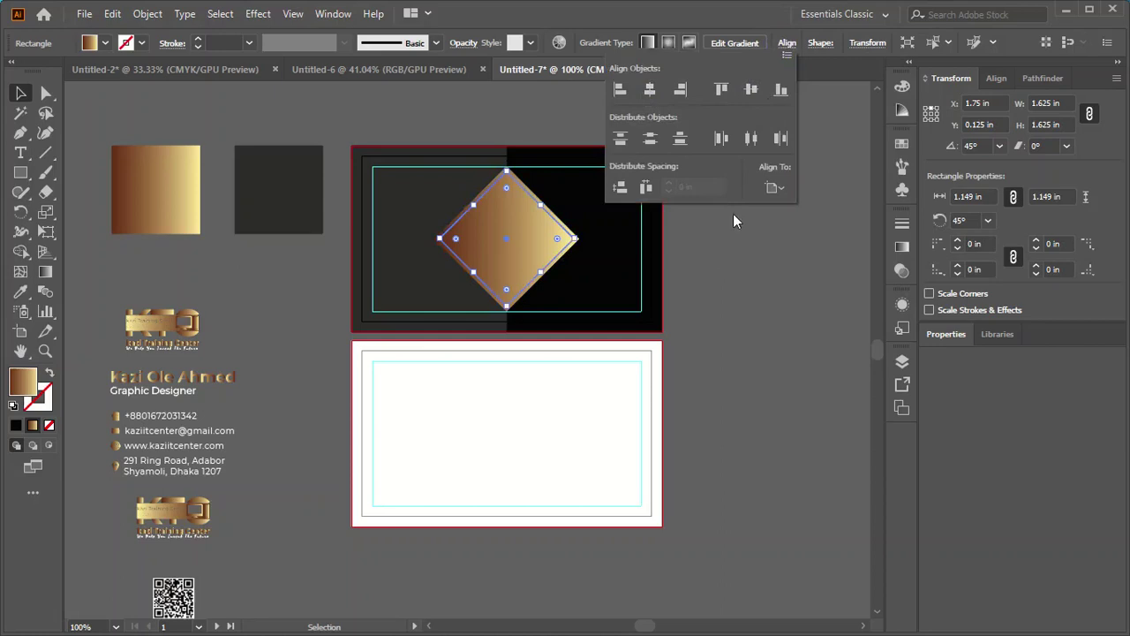
- Reverse the gradient direction of the front diamond copy
click(902, 248)
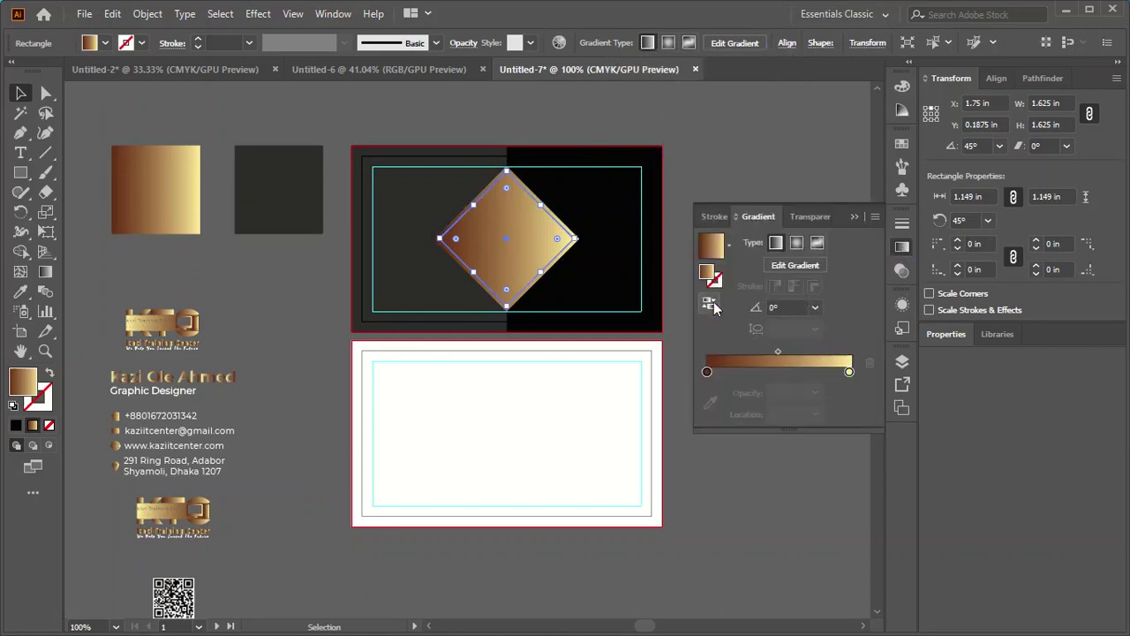
click(711, 304)
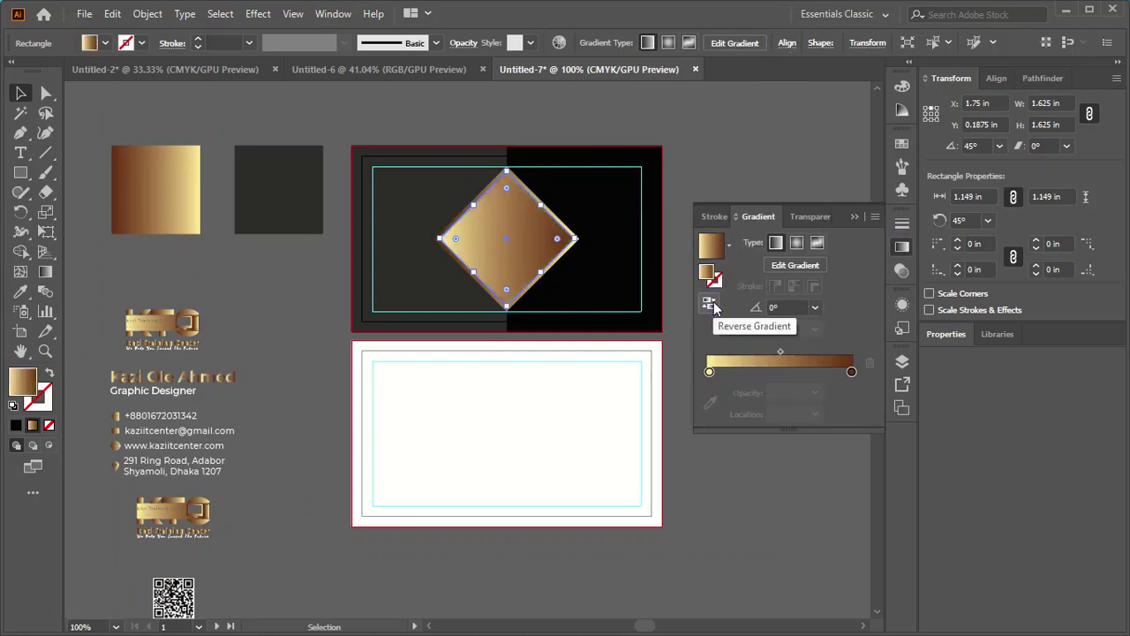
click(747, 124)
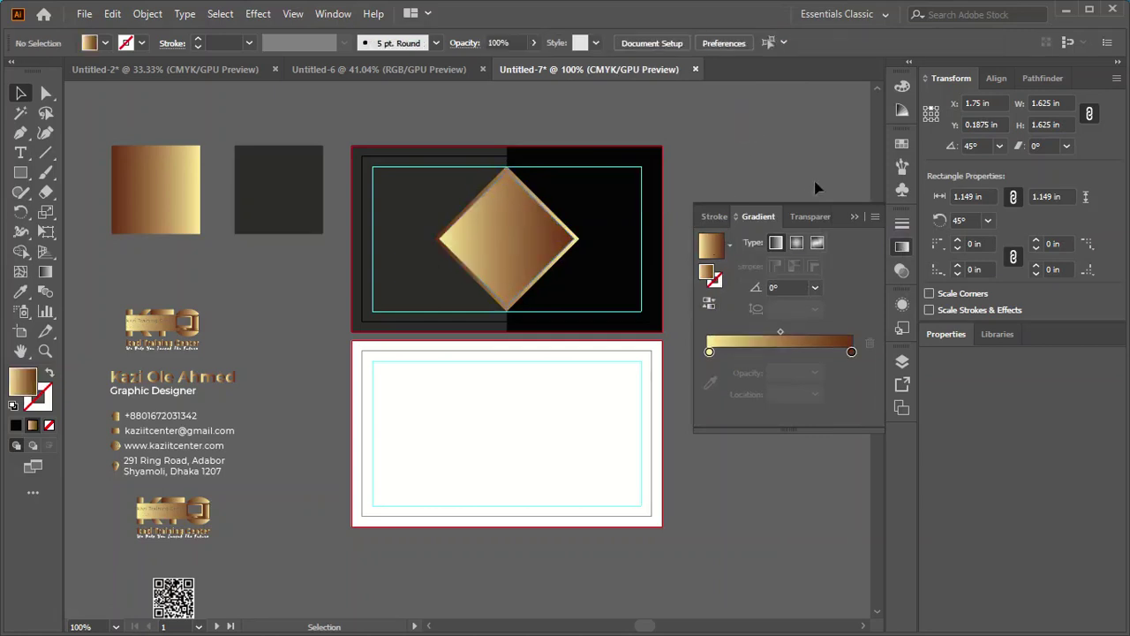
click(855, 216)
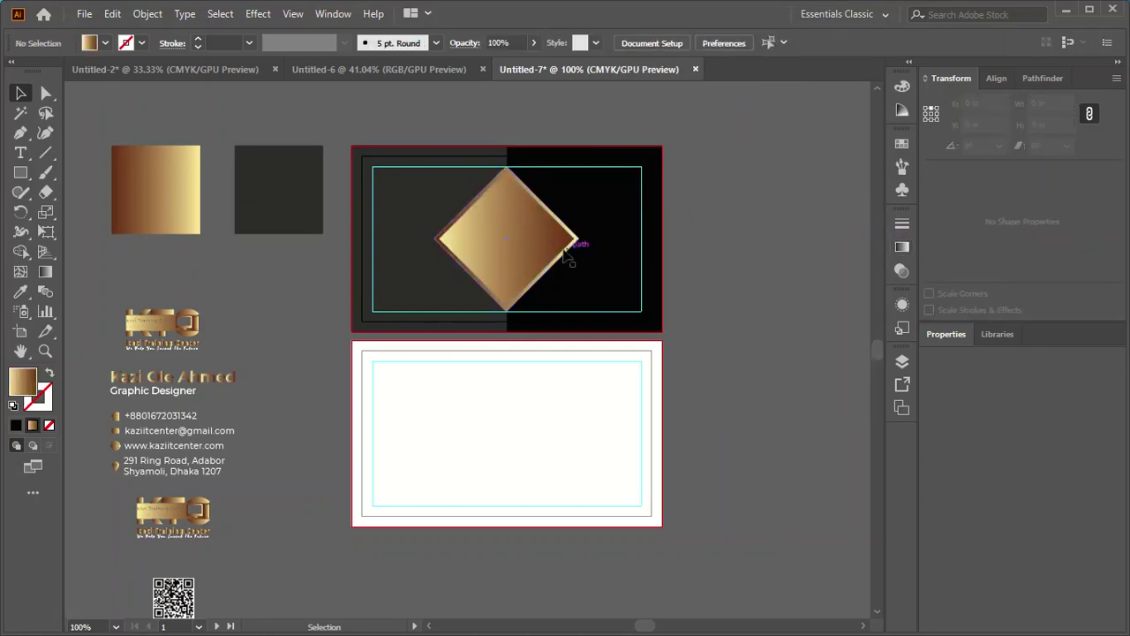
- Paste another diamond copy in front and shrink it to 1.5 in
click(532, 240)
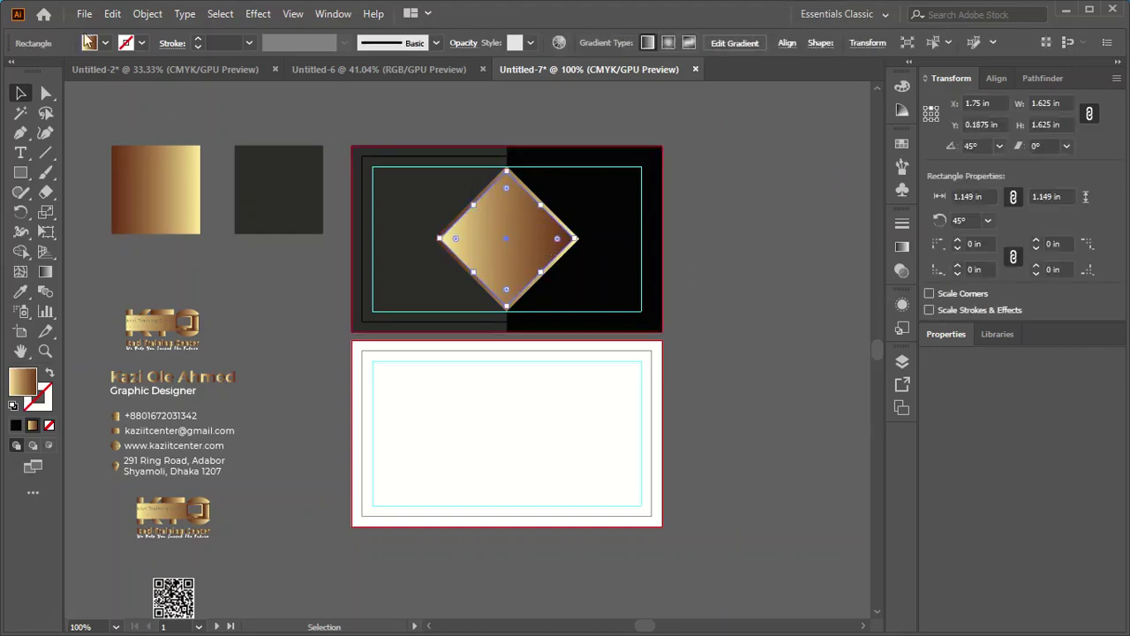
click(112, 13)
click(135, 93)
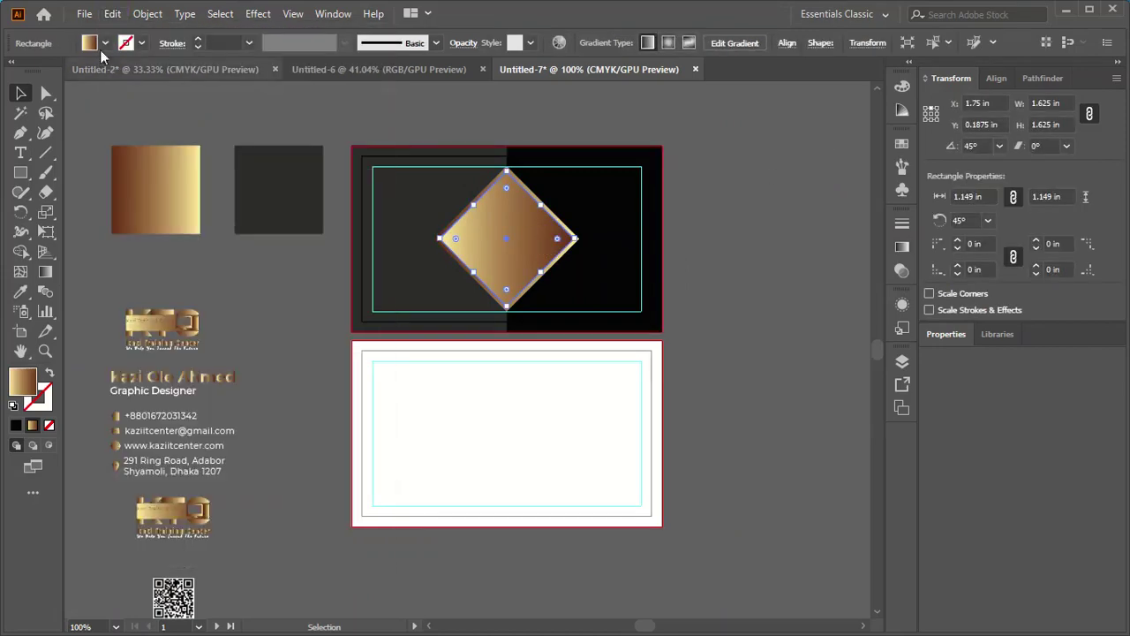
click(112, 13)
click(150, 134)
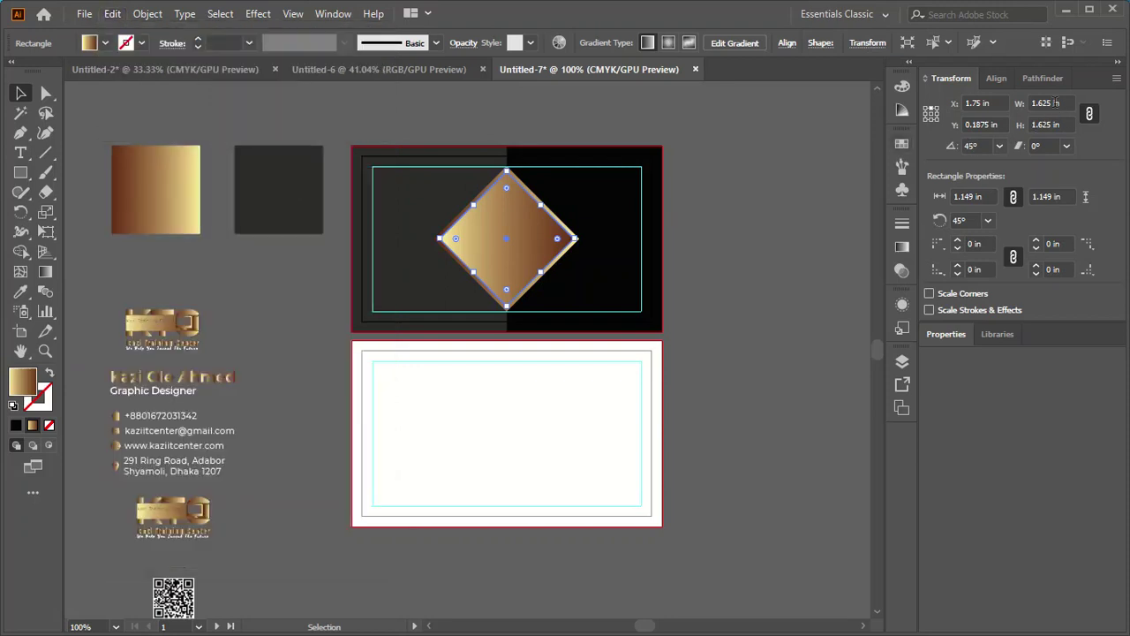
key(Return)
- Centre the smallest diamond vertically on the card
click(790, 206)
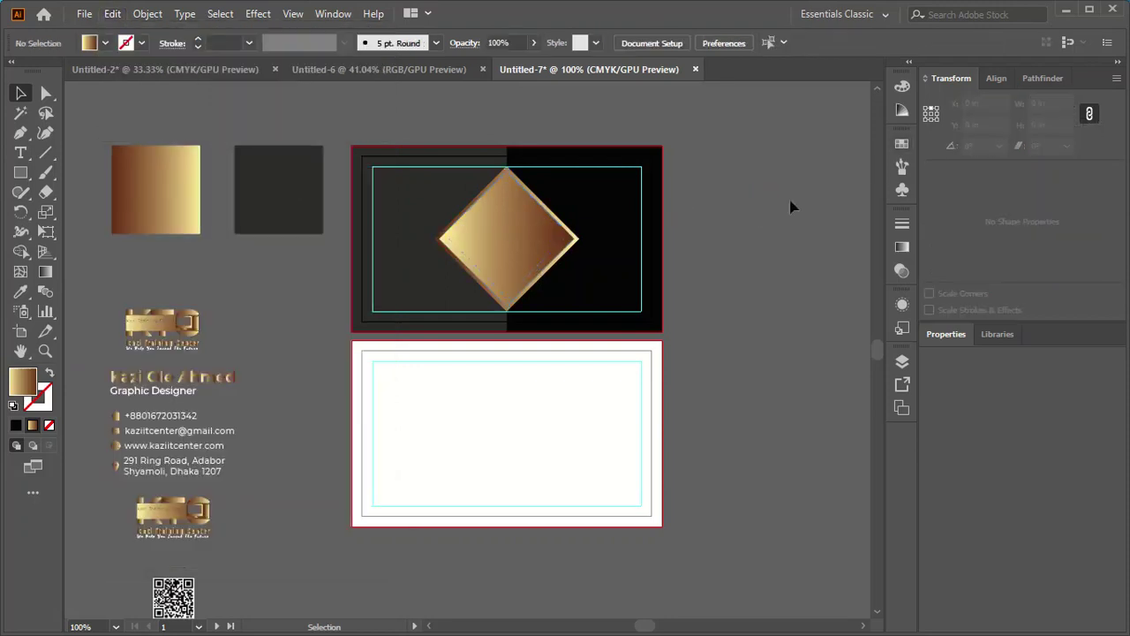
click(528, 239)
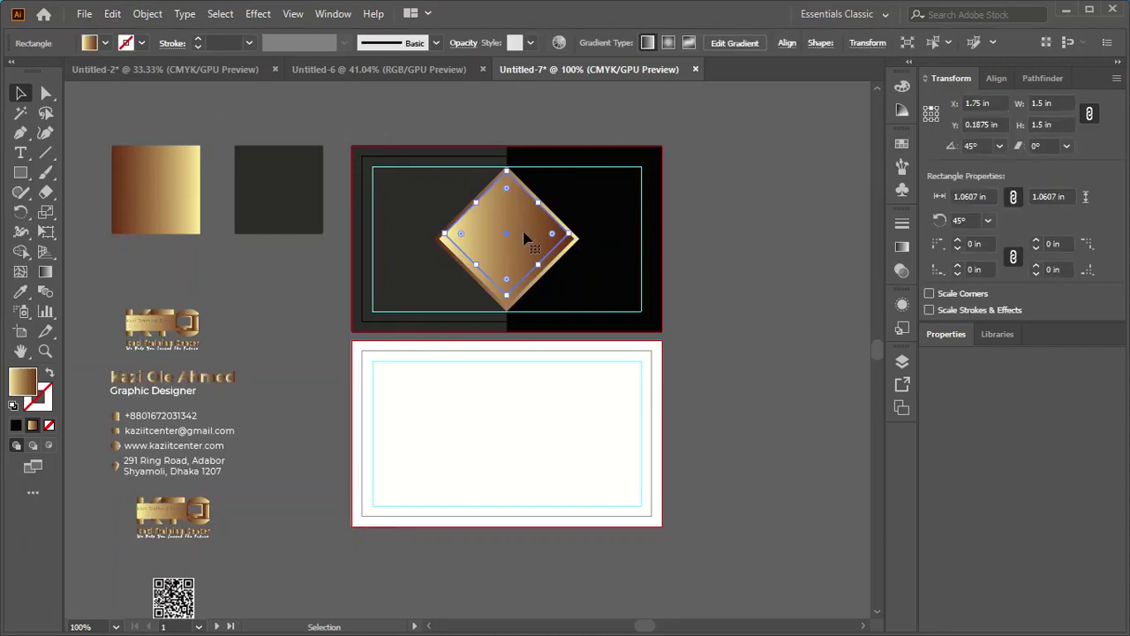
click(787, 43)
click(650, 90)
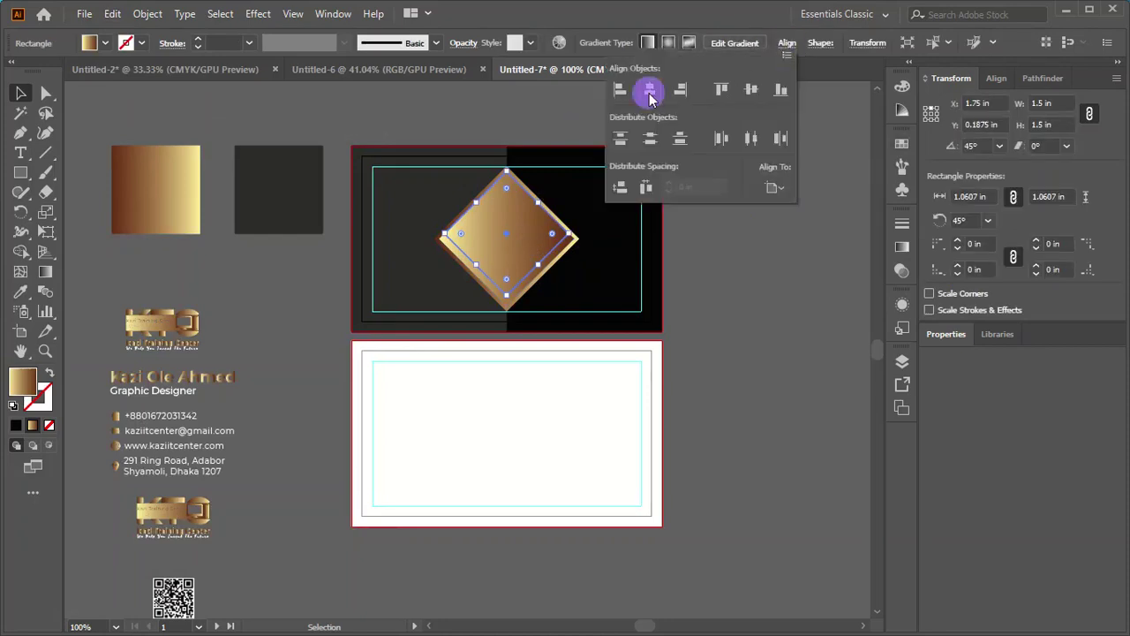
click(751, 92)
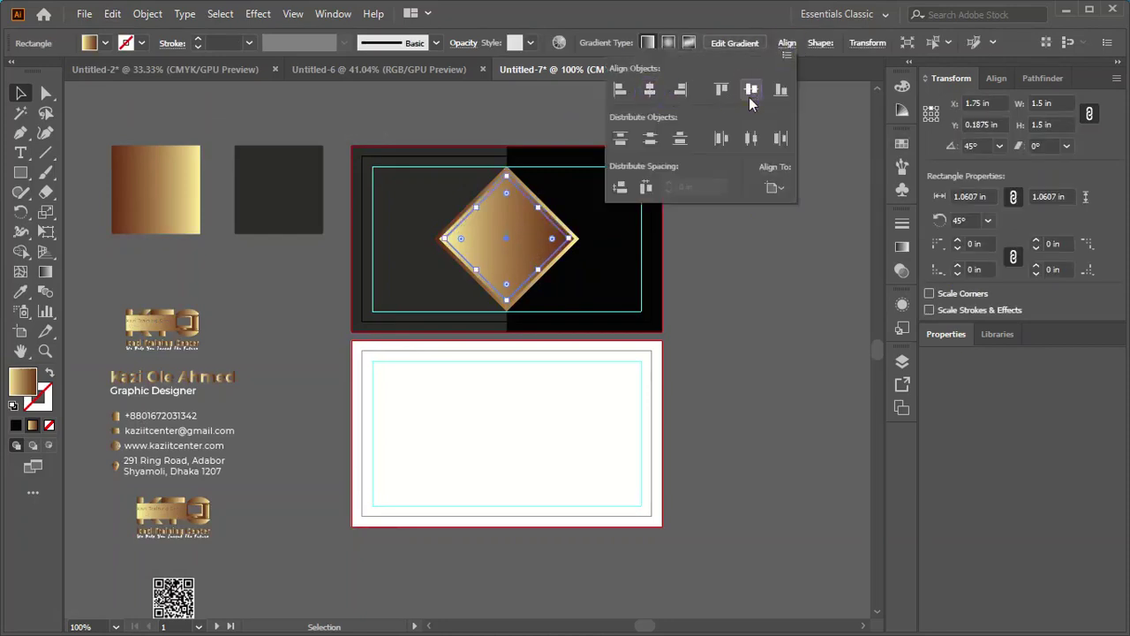
click(749, 259)
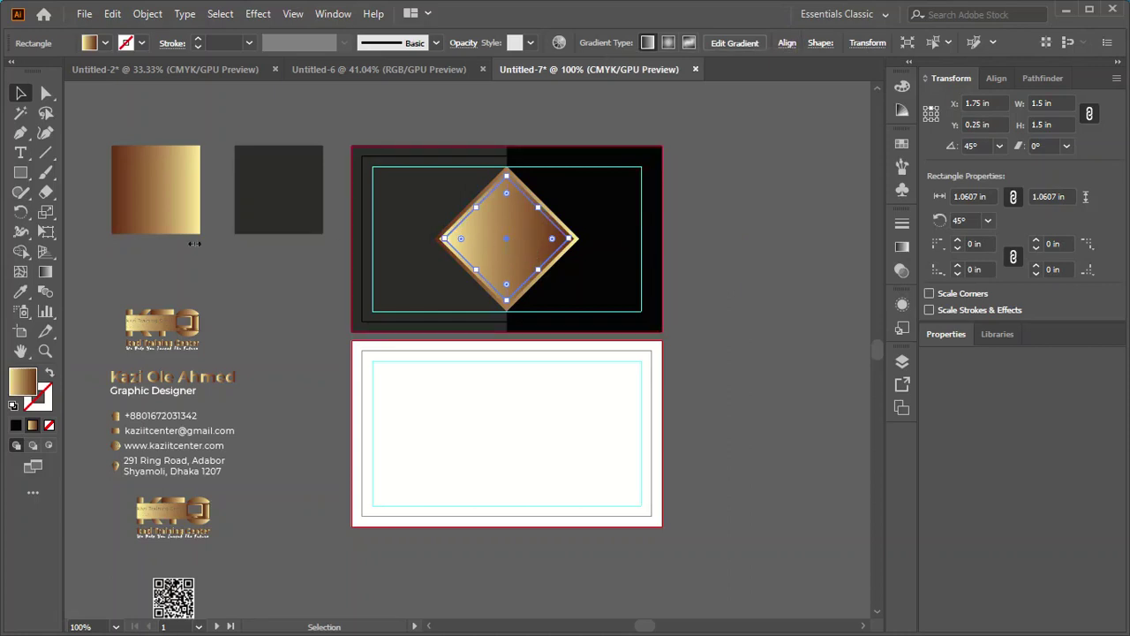
- Fill the smallest diamond with the card's black using the Eyedropper
click(20, 292)
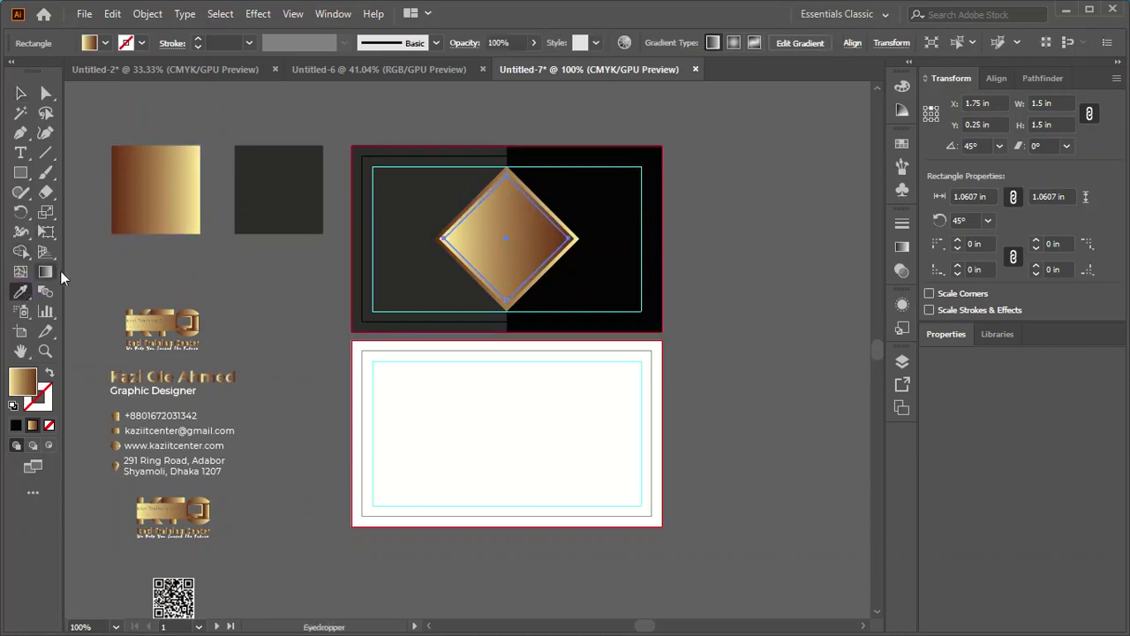
click(265, 194)
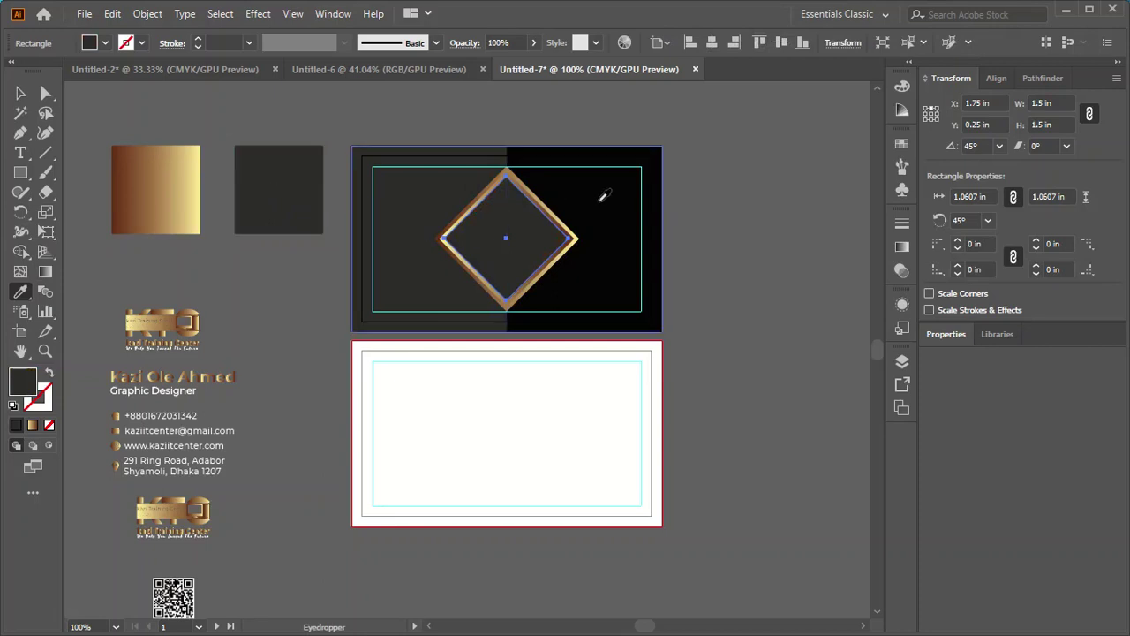
click(602, 193)
click(22, 94)
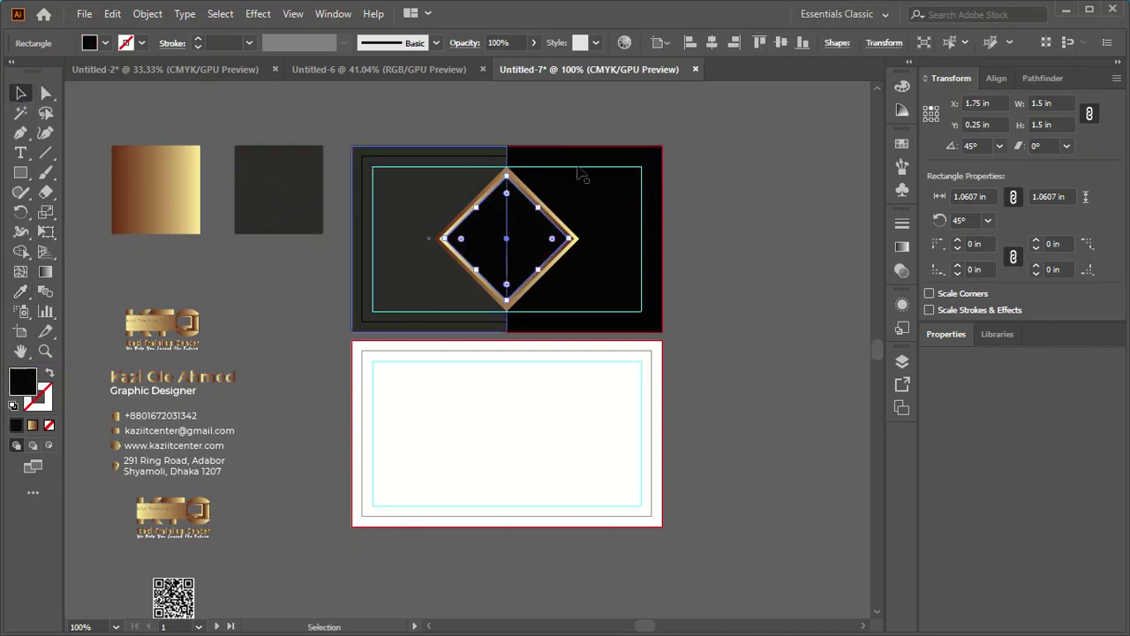
click(744, 233)
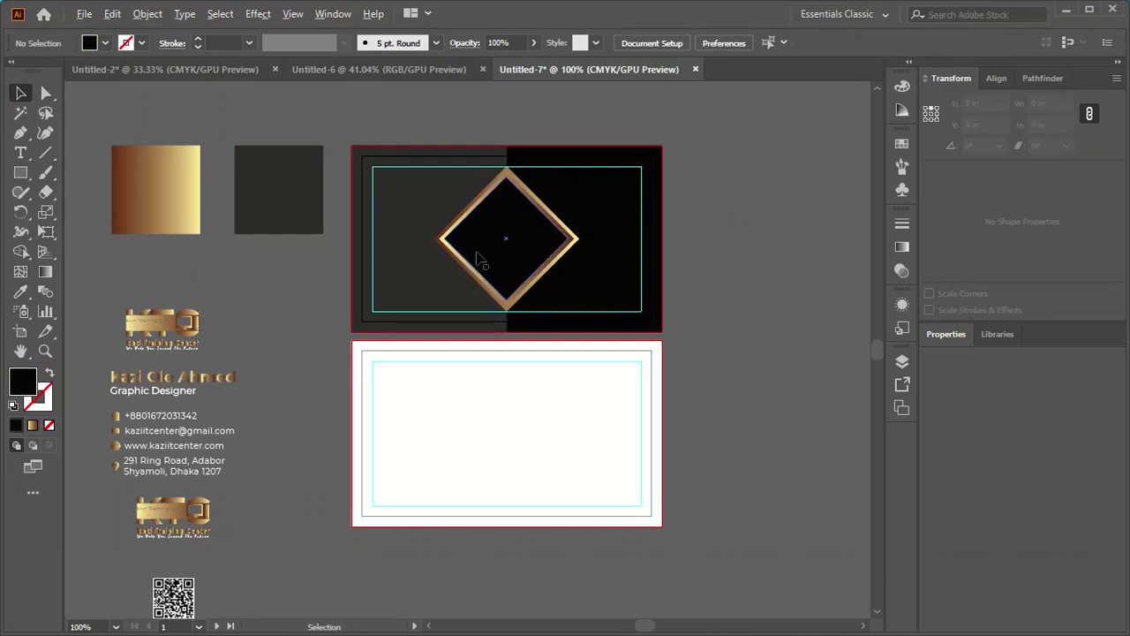
alt+scroll(477, 258, up, 2)
alt+scroll(570, 244, down, 1)
- Alt-drag a copy of the gold KTC logo into the diamond
alt+scroll(574, 246, down, 2)
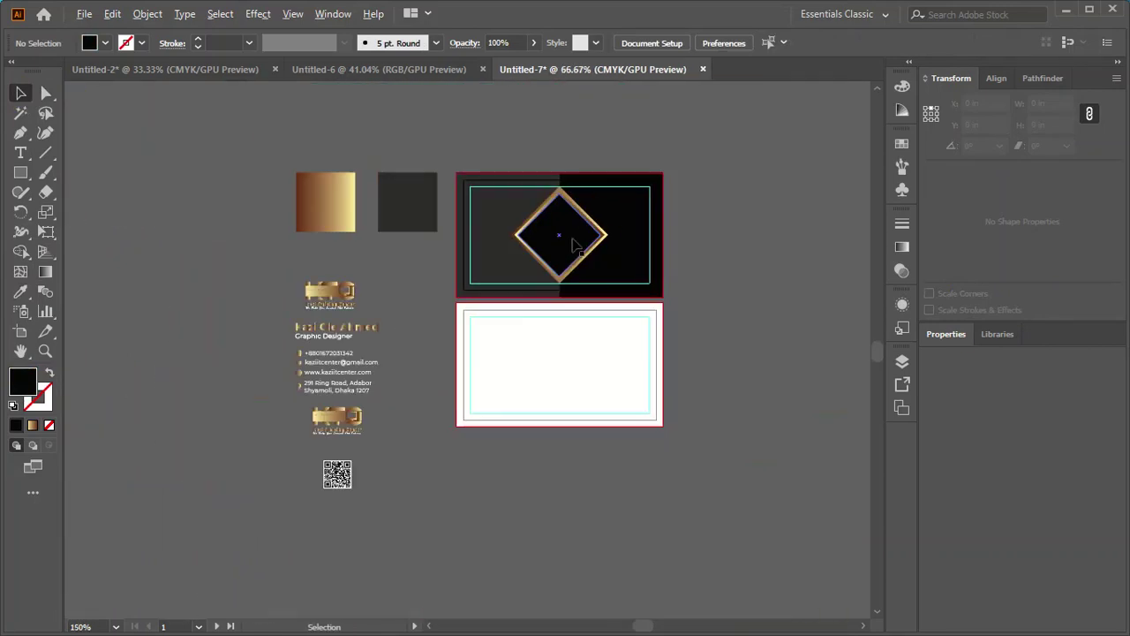
click(336, 297)
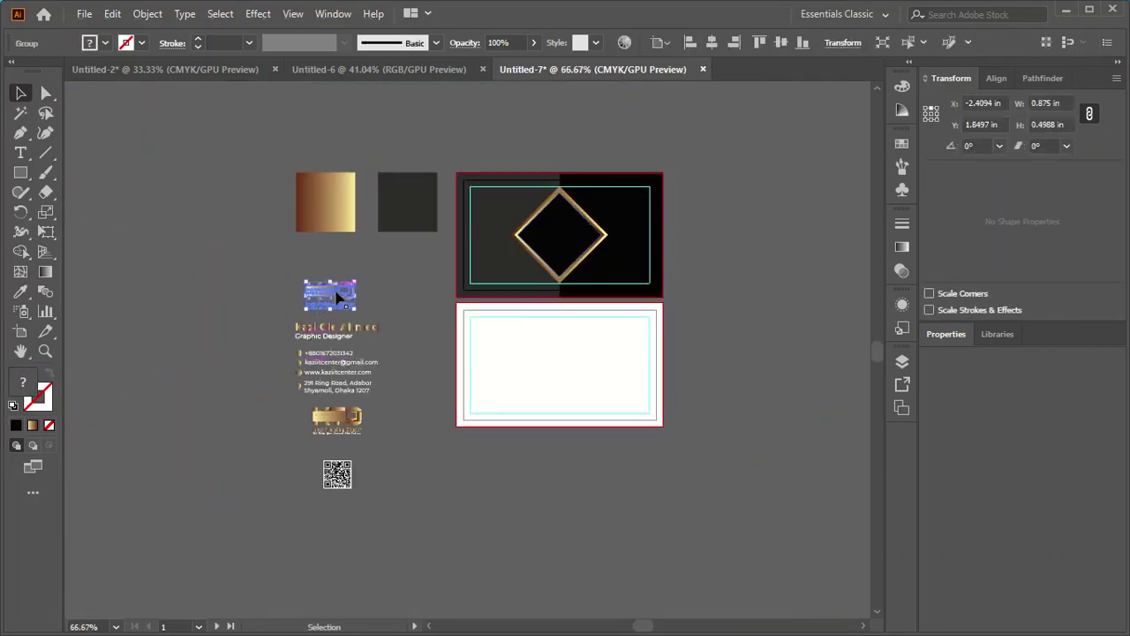
drag(334, 298, 572, 246)
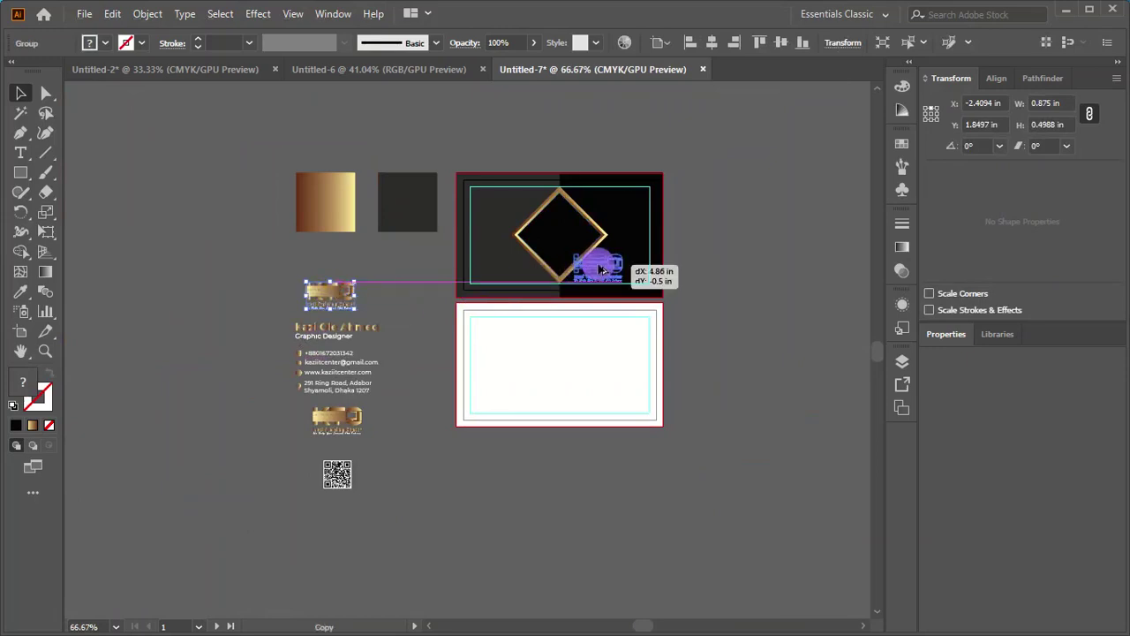
drag(572, 245, 562, 235)
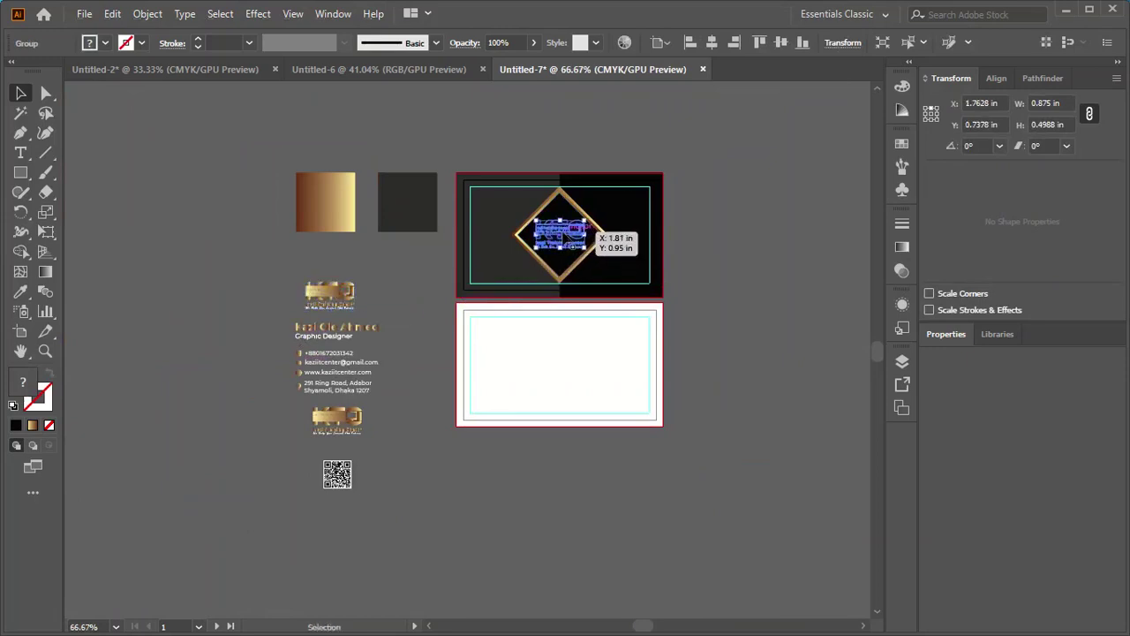
key(Delete)
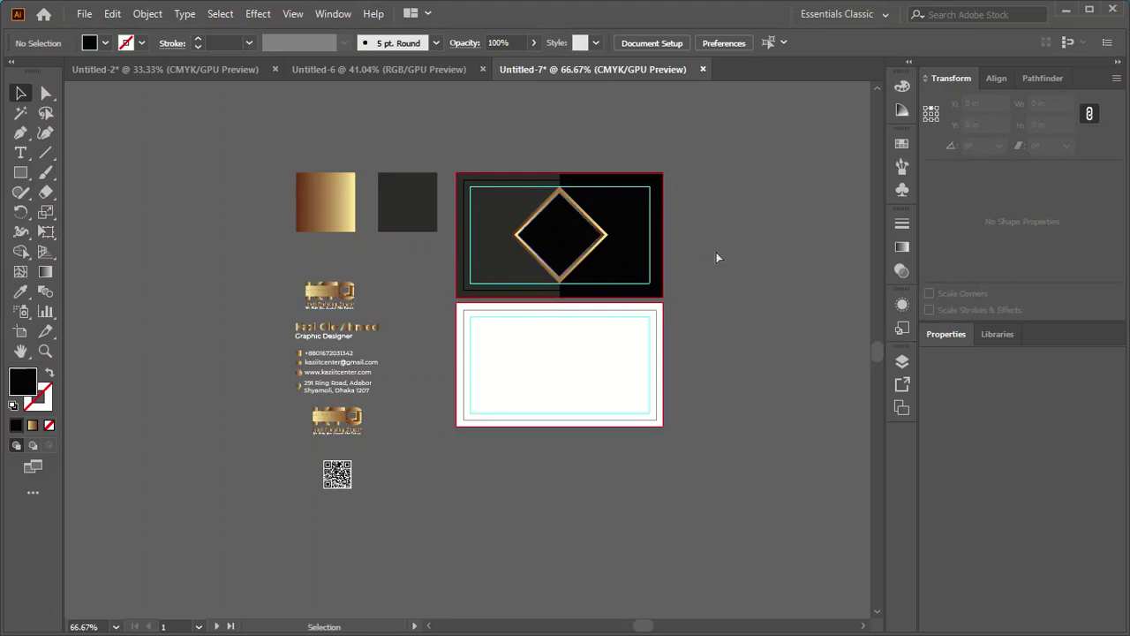
key(ctrl+z)
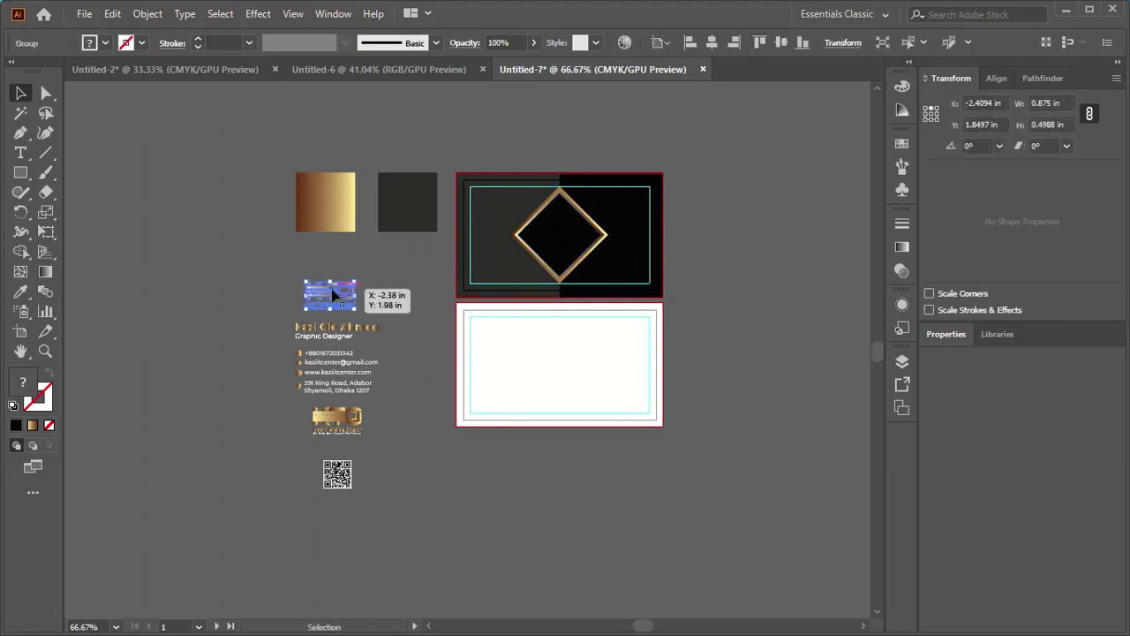
drag(333, 294, 560, 233)
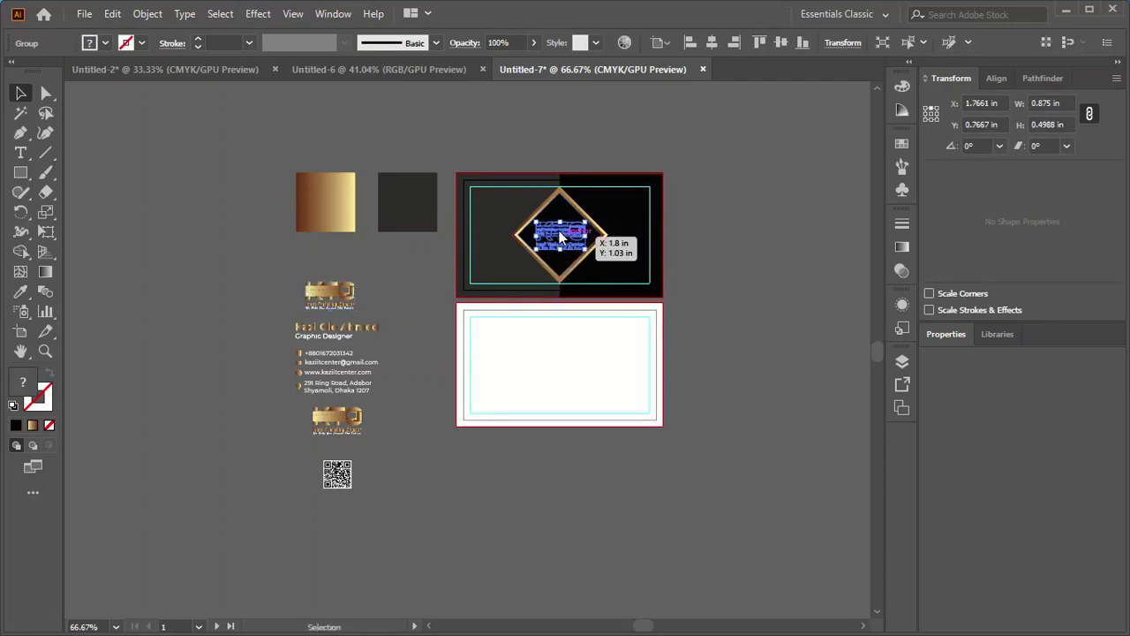
- Bring the logo copy in front of the diamond
right_click(560, 233)
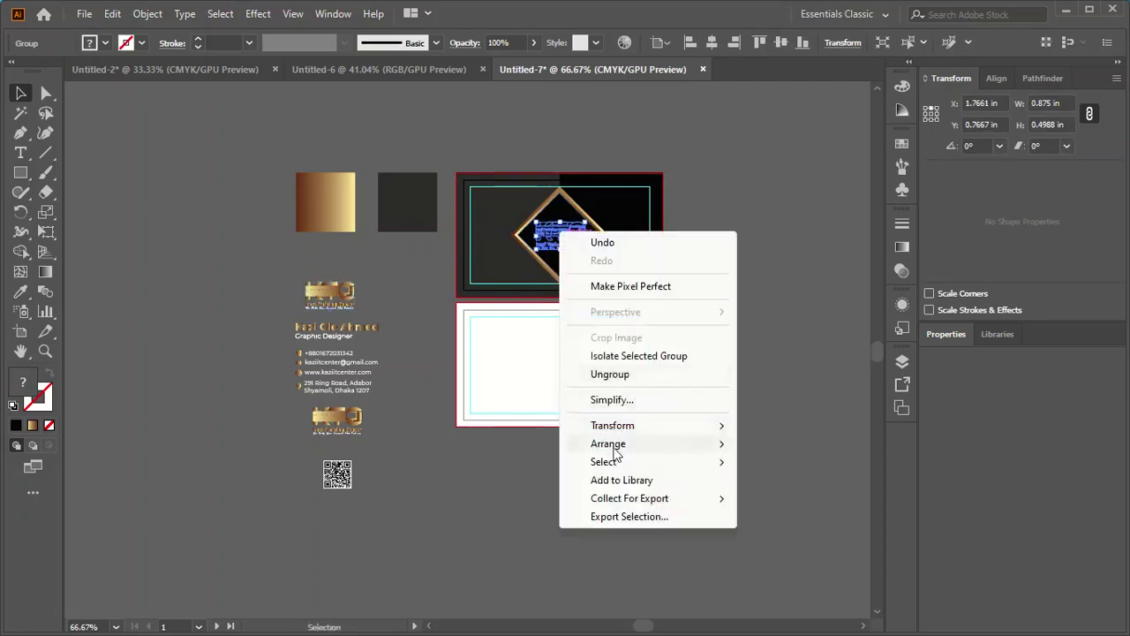
mouse_move(609, 443)
click(777, 372)
click(775, 320)
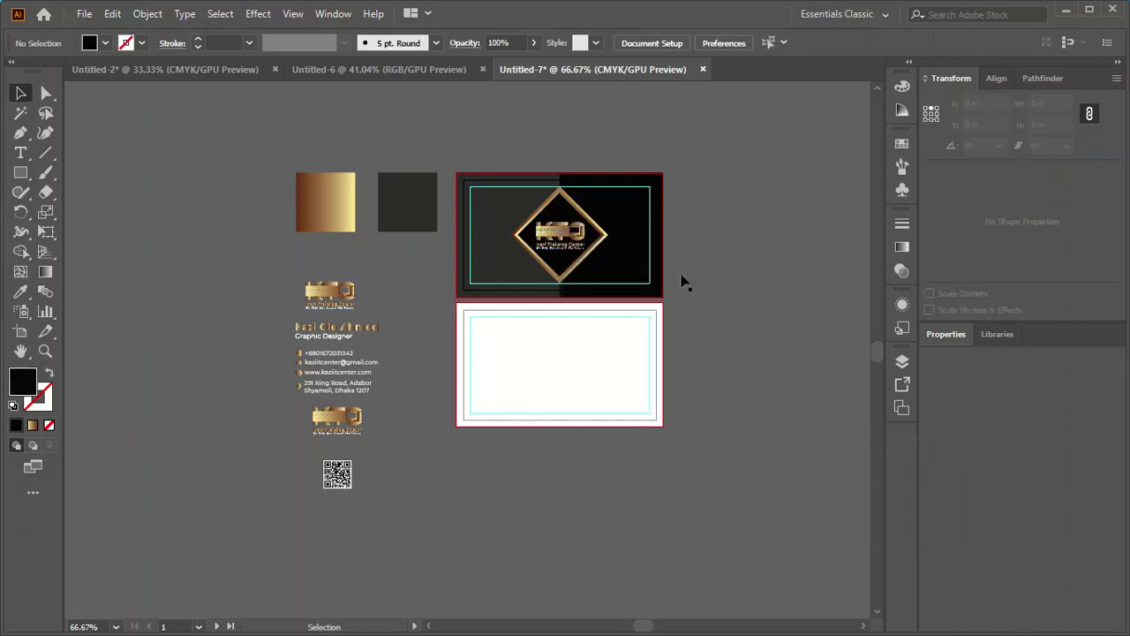
- Centre the logo horizontally and vertically on the card
drag(562, 231, 560, 228)
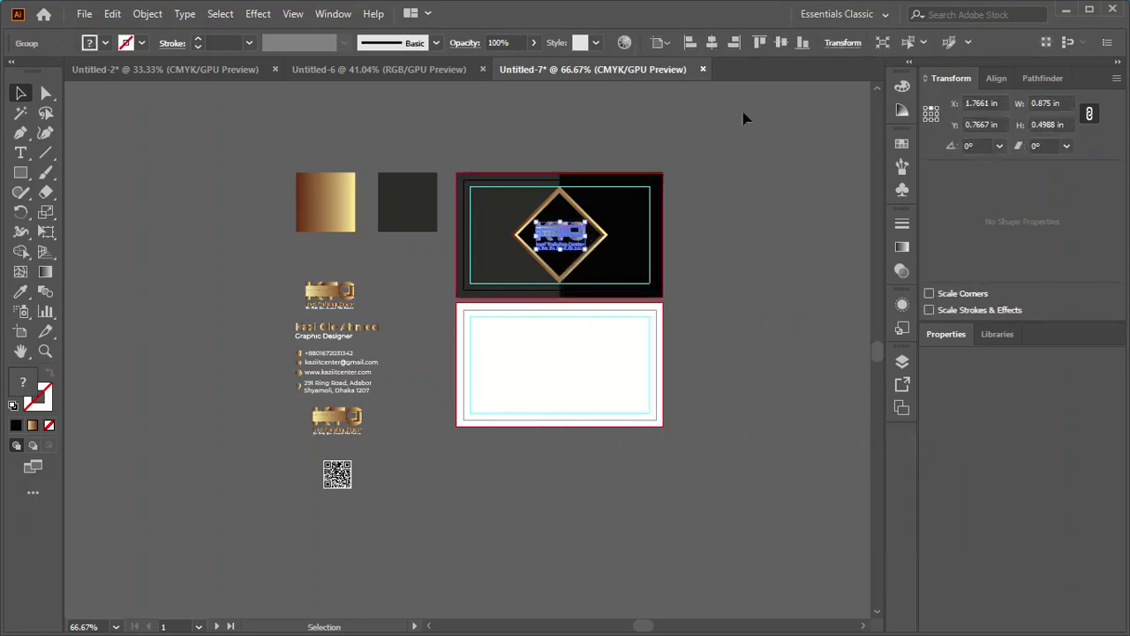
click(712, 43)
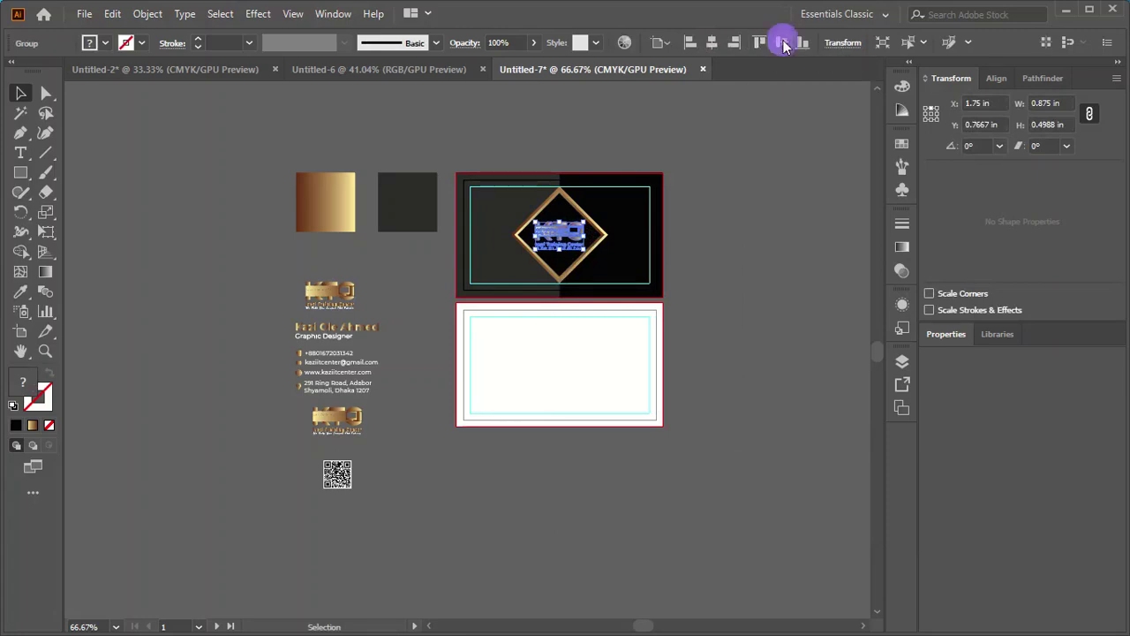
click(782, 44)
click(748, 256)
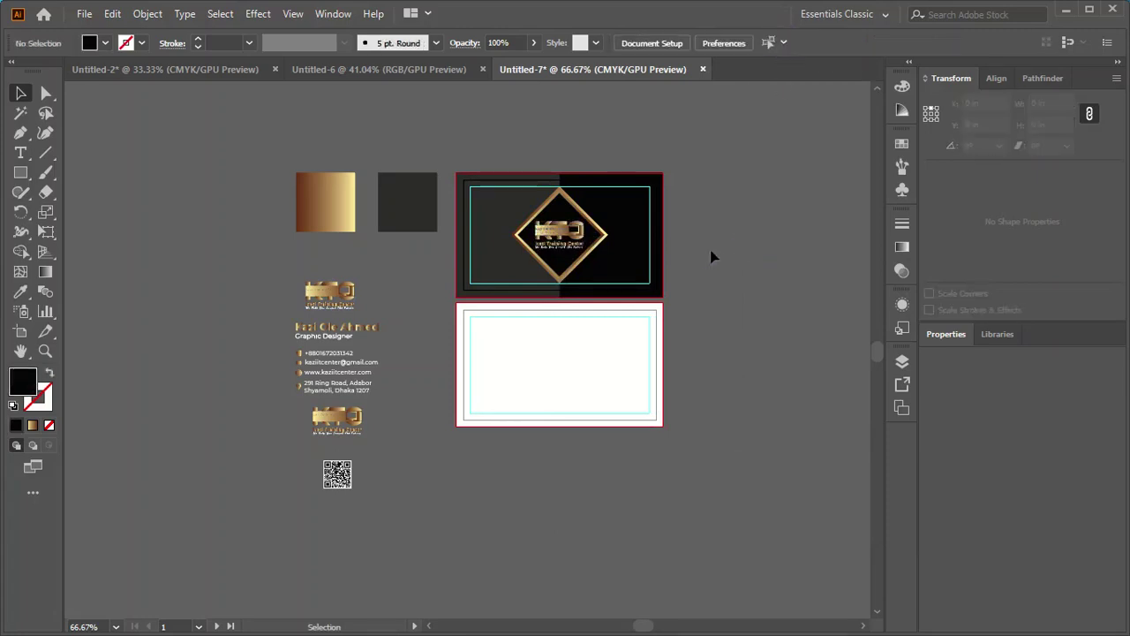
scroll(592, 274, up, 3)
scroll(579, 256, down, 1)
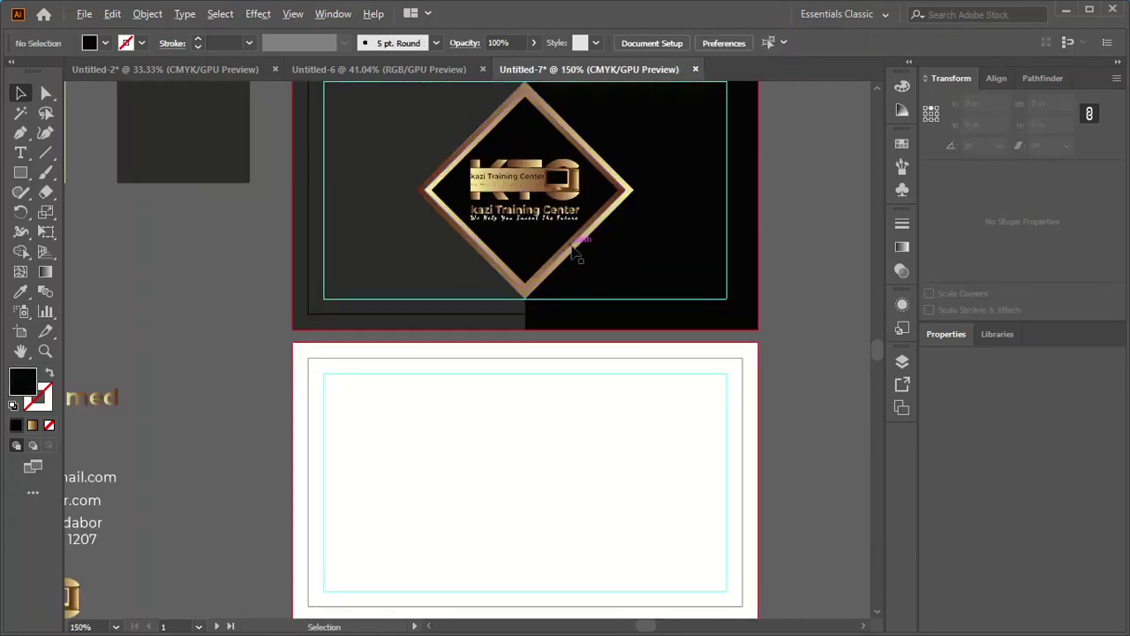
scroll(576, 254, down, 1)
scroll(569, 318, down, 1)
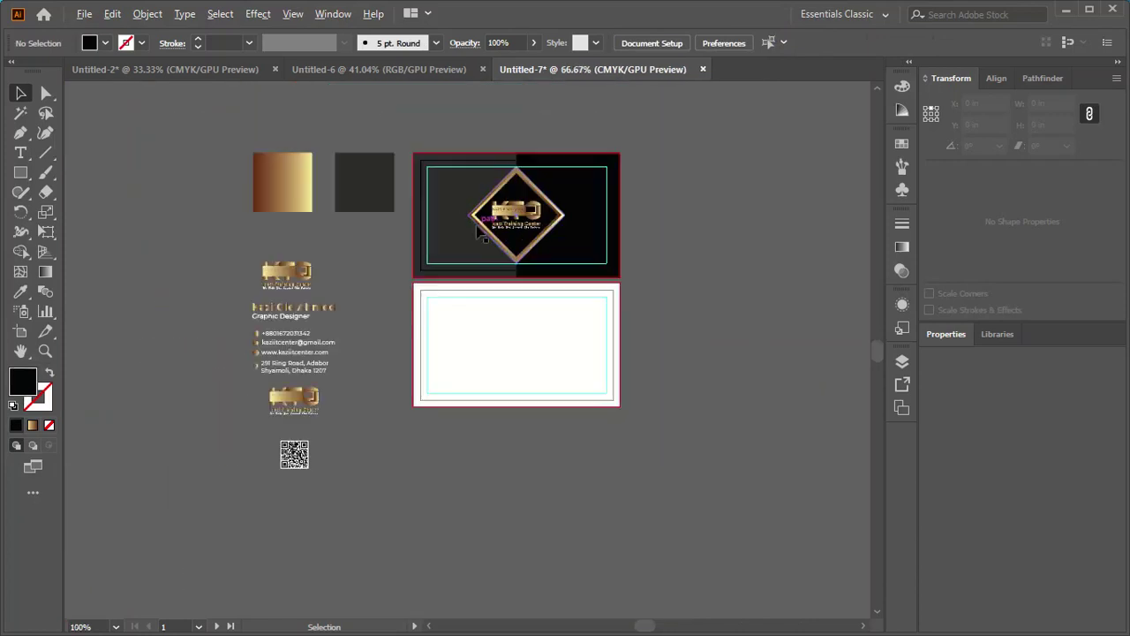
scroll(565, 347, up, 1)
- Paste a copy of the back card rectangle in front, narrowed to the left portion
click(556, 342)
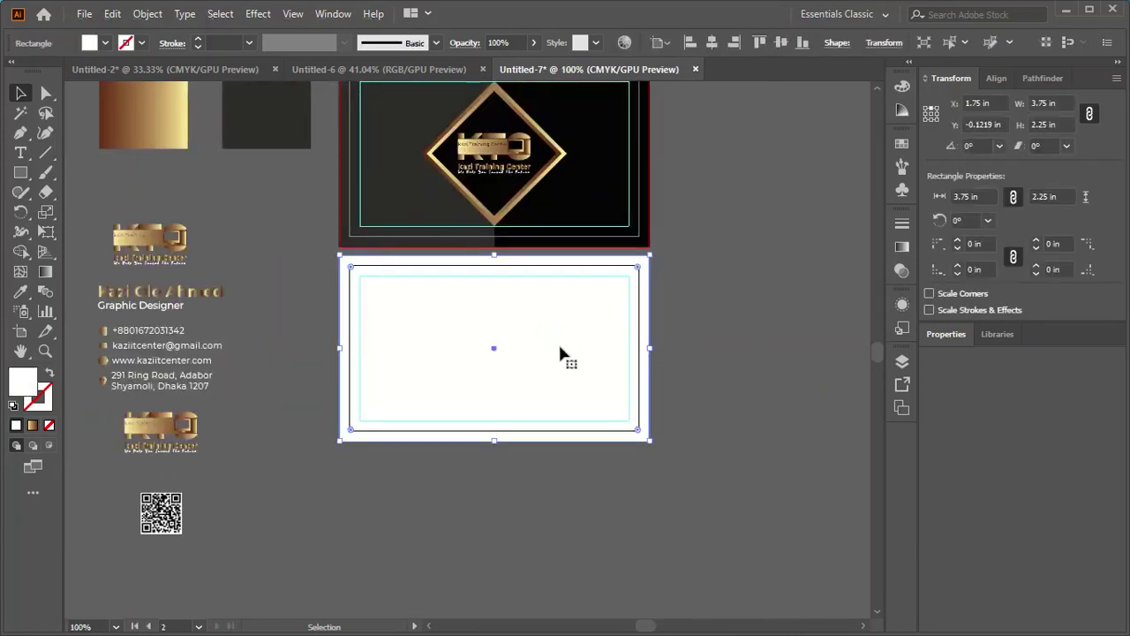
click(117, 16)
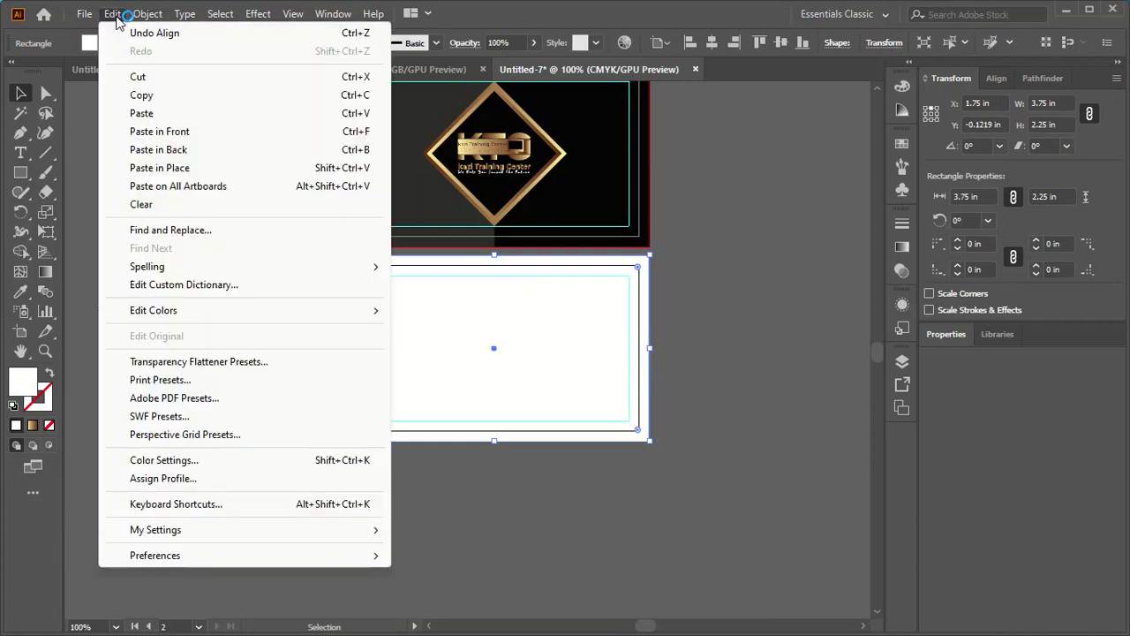
click(152, 94)
click(112, 14)
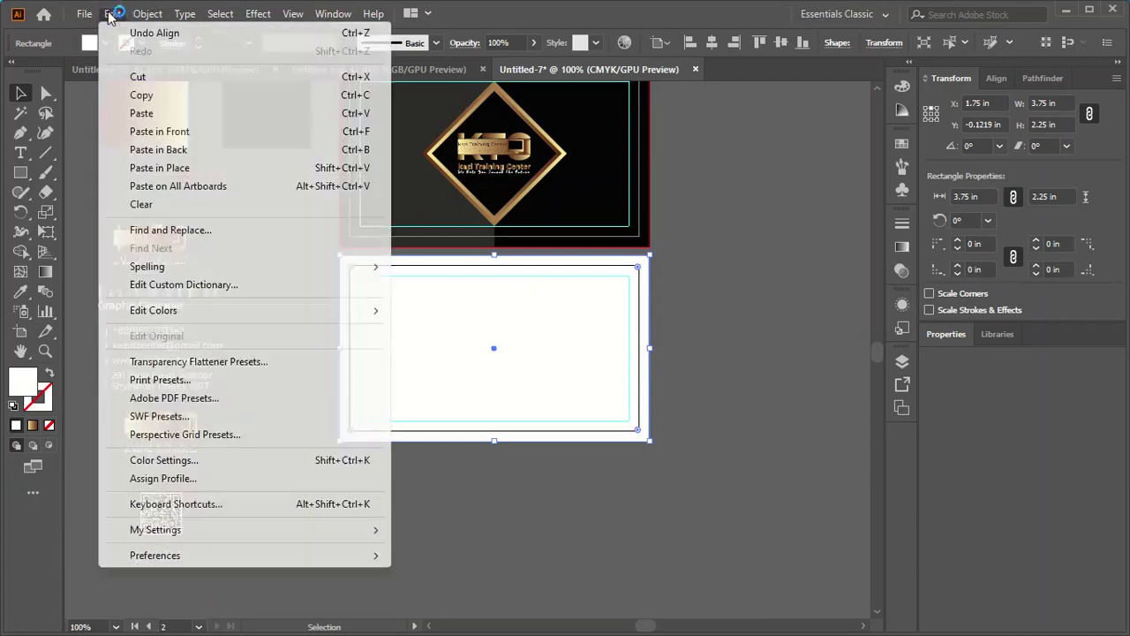
click(159, 132)
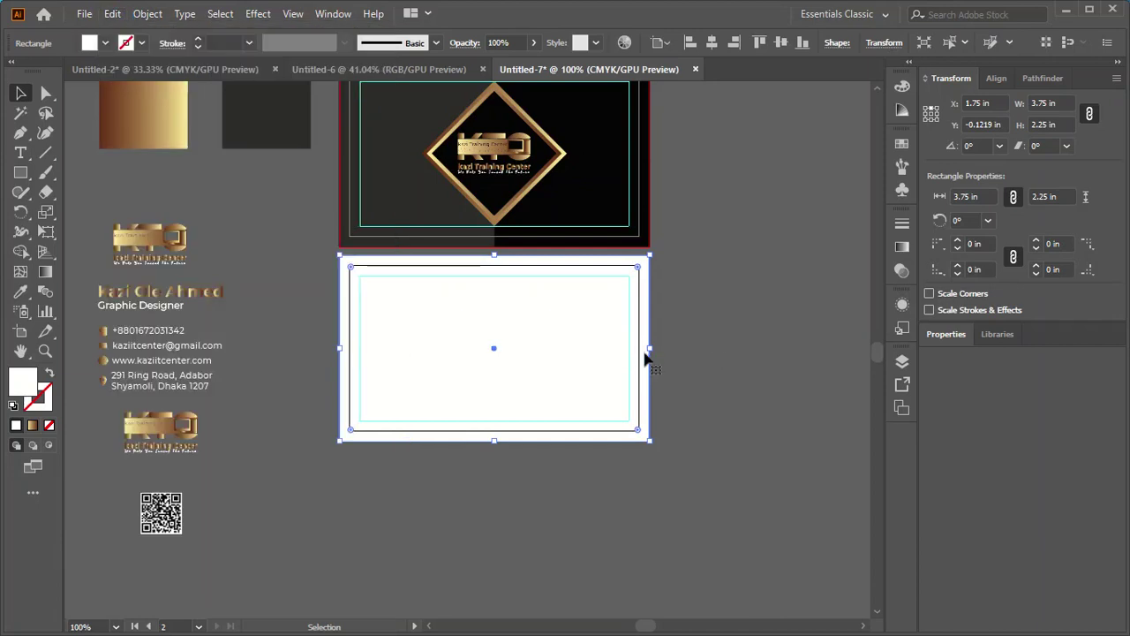
drag(650, 347, 480, 349)
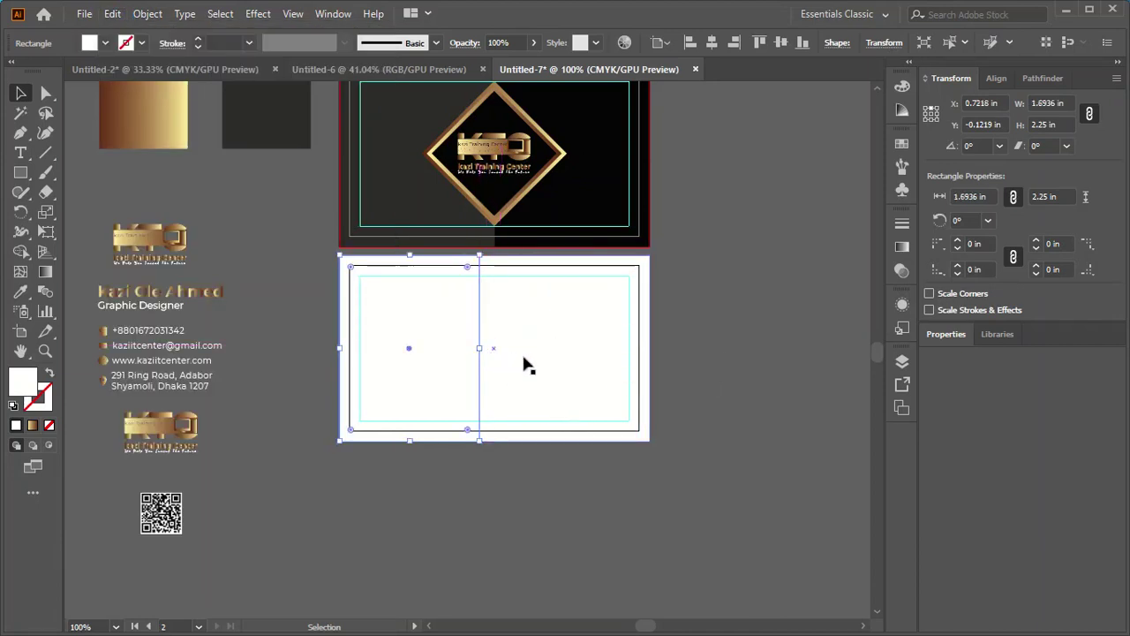
- Fill the narrow left rectangle with the front card's dark grey
click(729, 323)
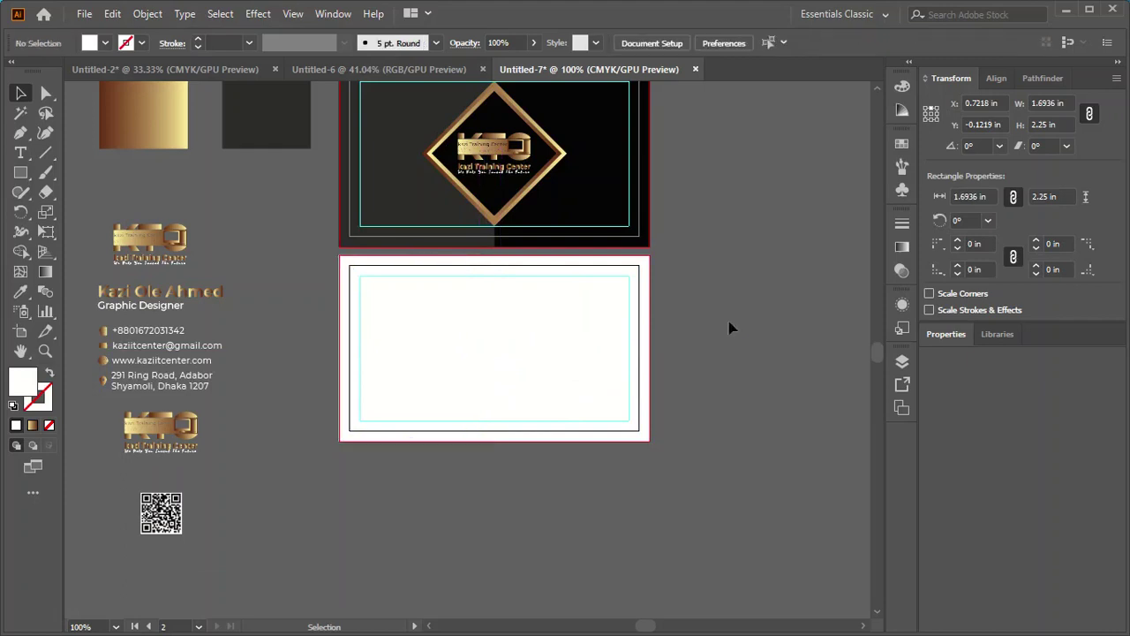
click(397, 347)
click(21, 291)
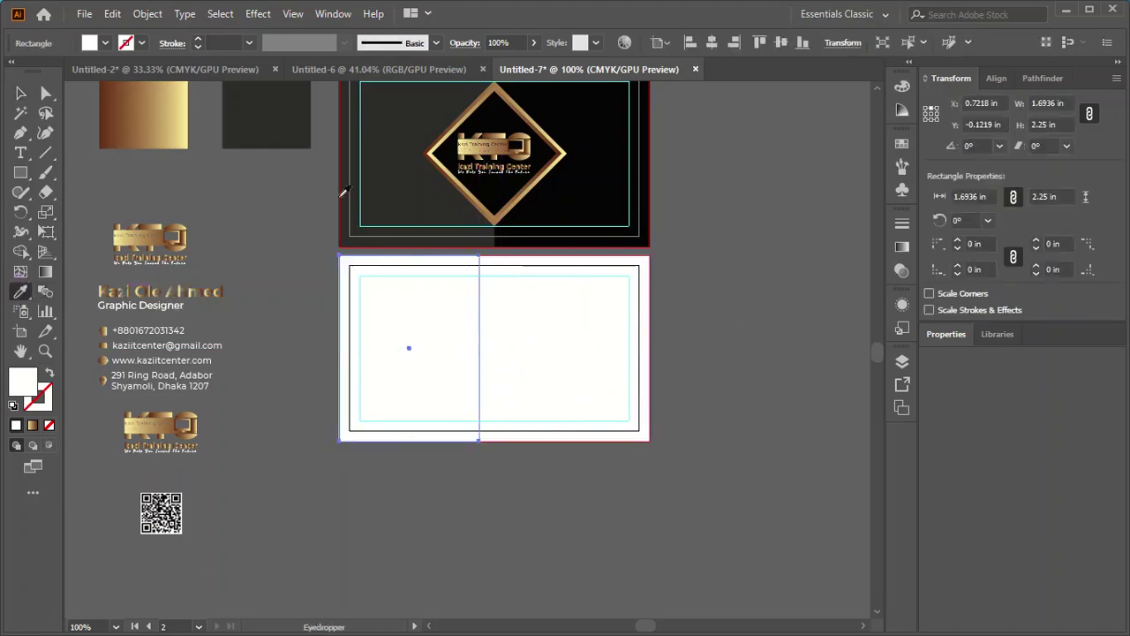
click(393, 188)
click(20, 93)
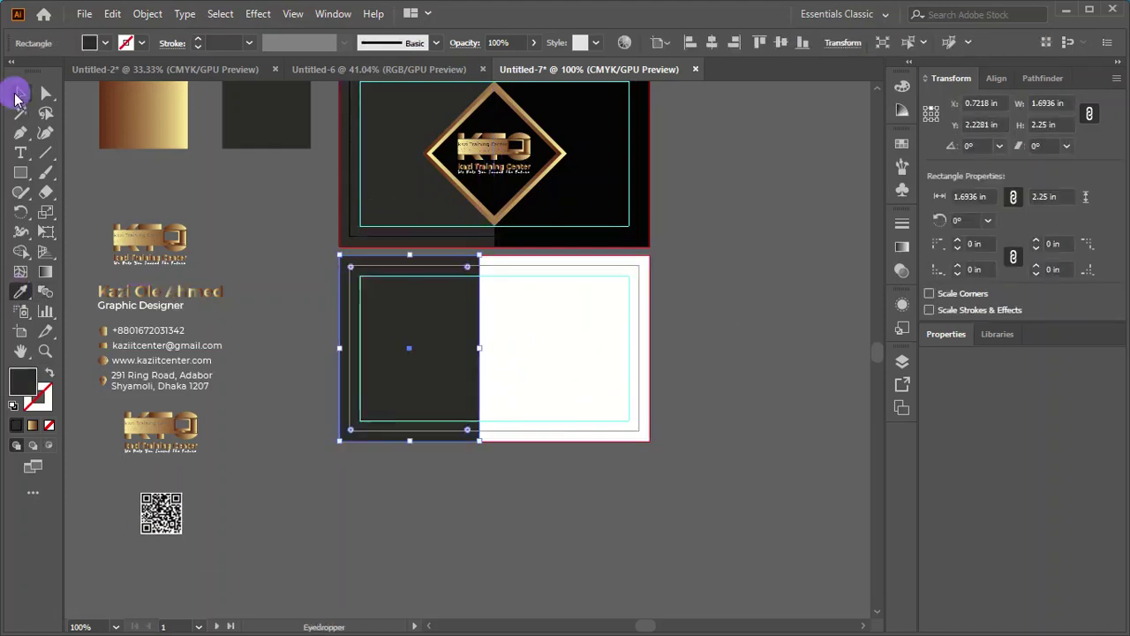
- Fill the full back card rectangle with the front card's black
click(504, 331)
click(20, 291)
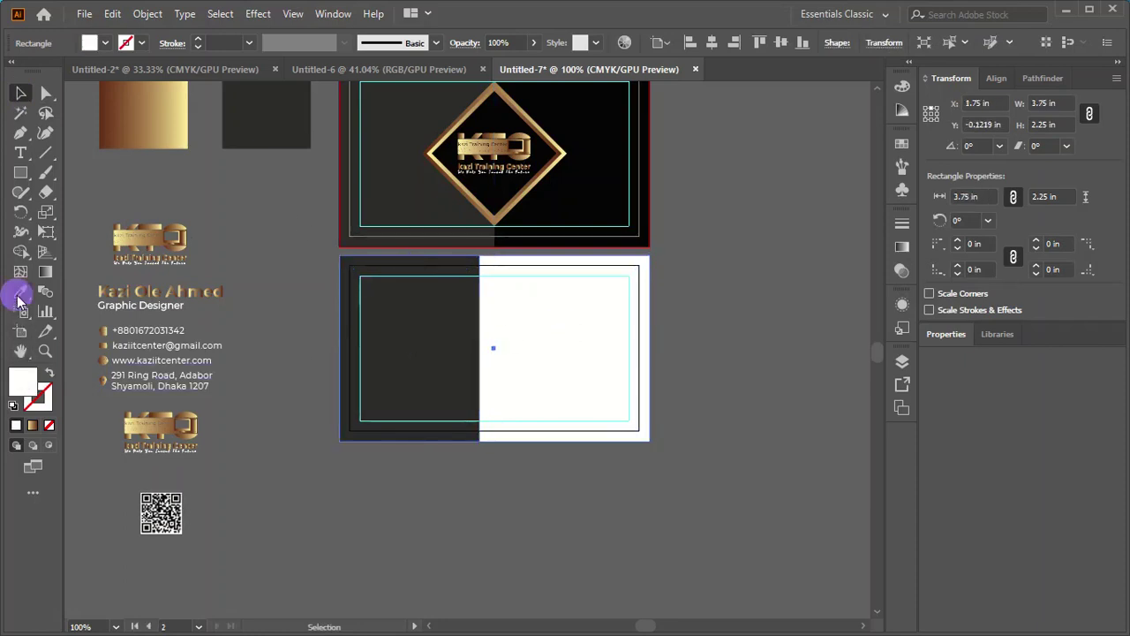
click(566, 203)
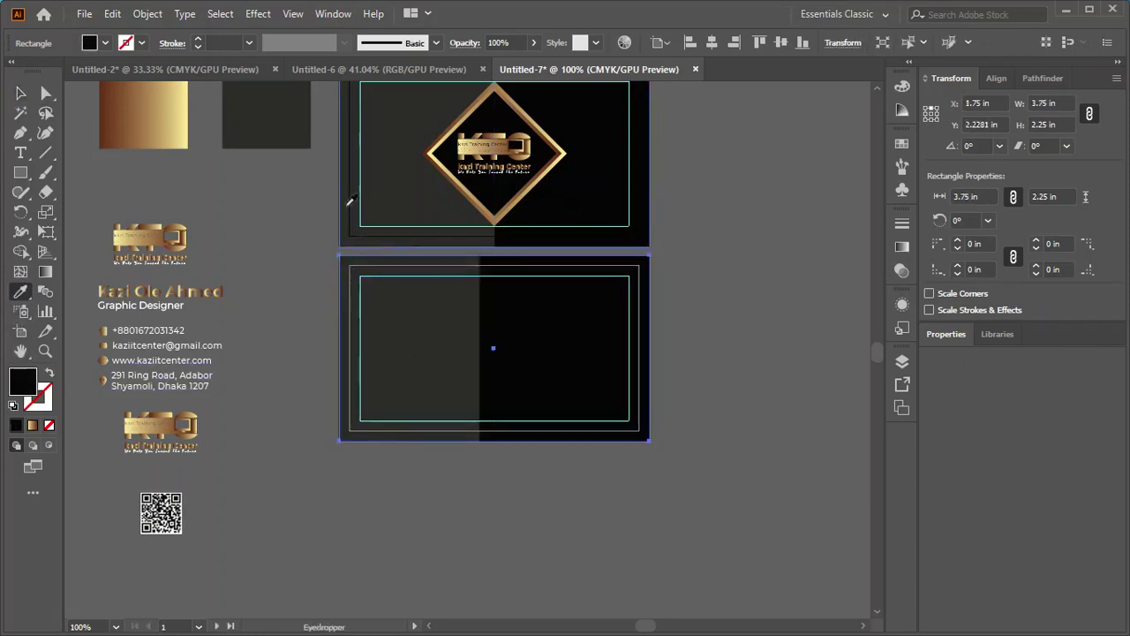
click(20, 93)
click(767, 328)
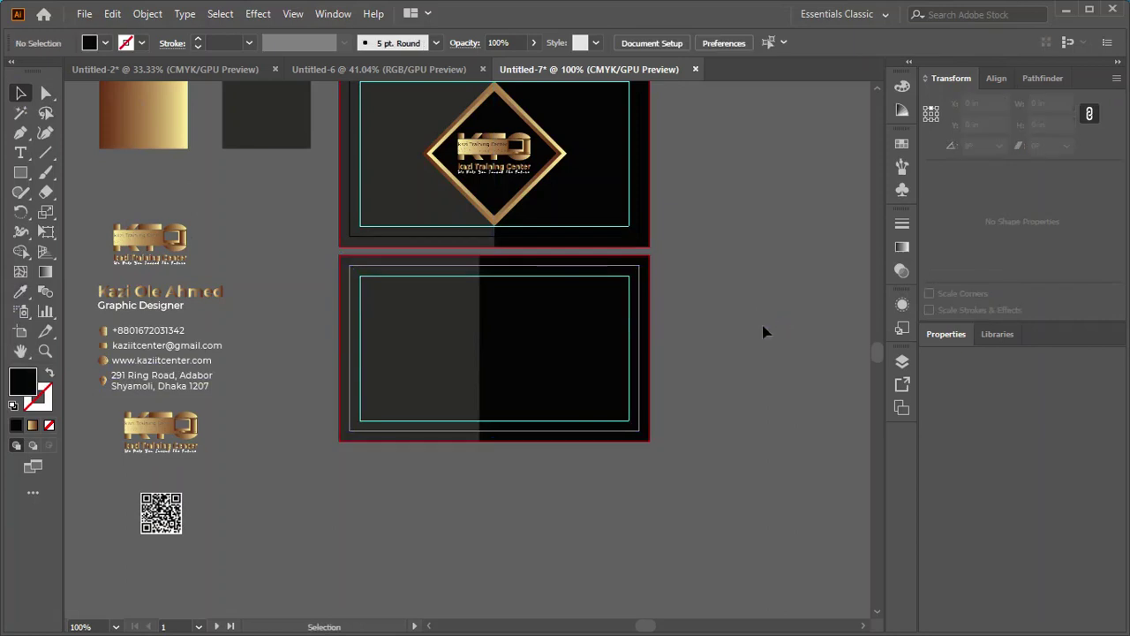
alt+scroll(597, 407, down, 1)
- Draw a new thin rectangle and set its height to 0.125 in
click(21, 173)
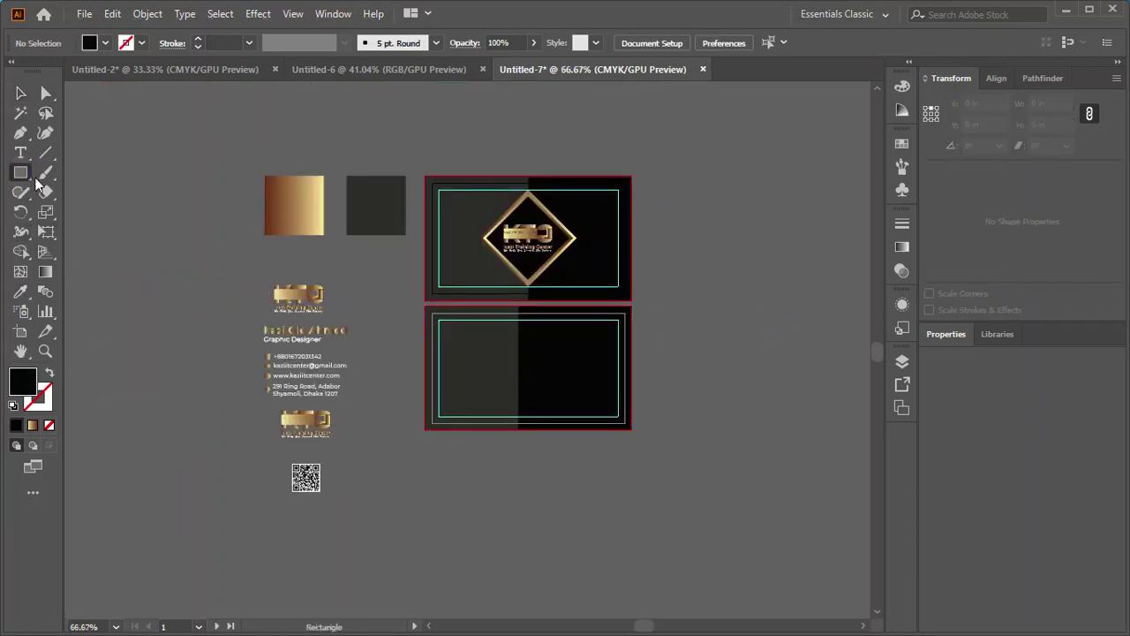
drag(410, 455, 674, 471)
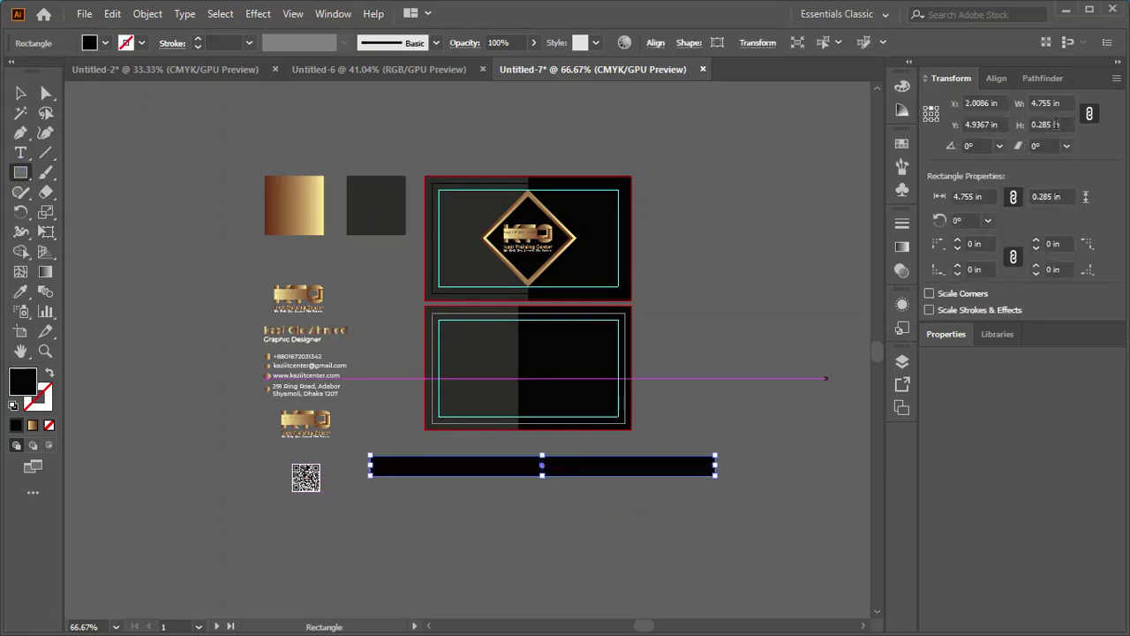
text(0.125)
key(Return)
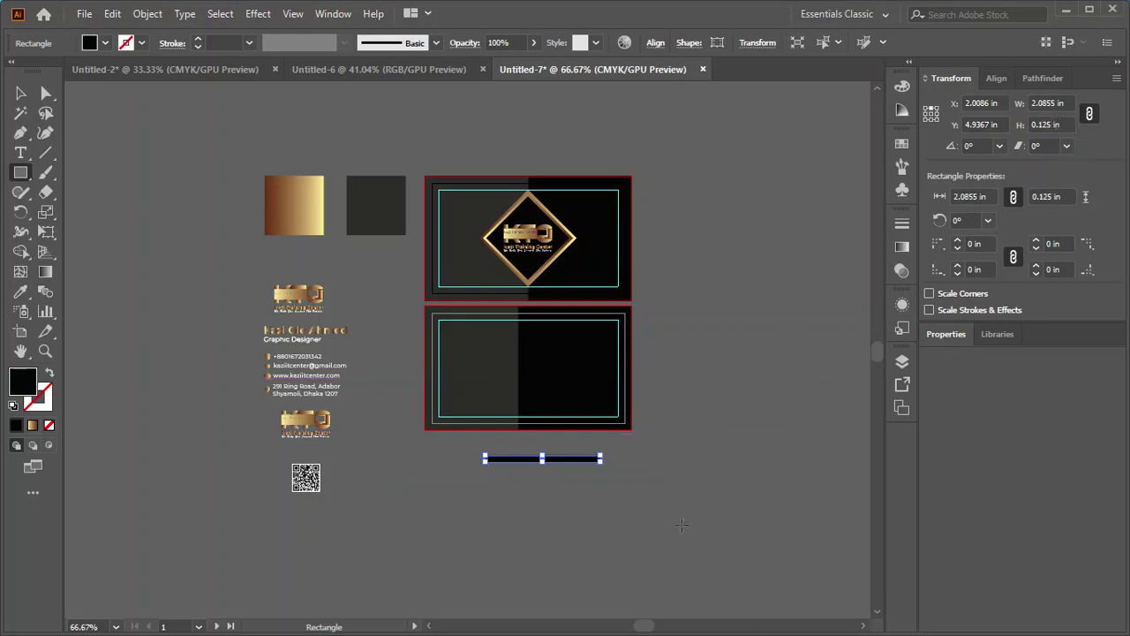
- Widen the bar to about 3.23 in and move it onto the front card
click(20, 92)
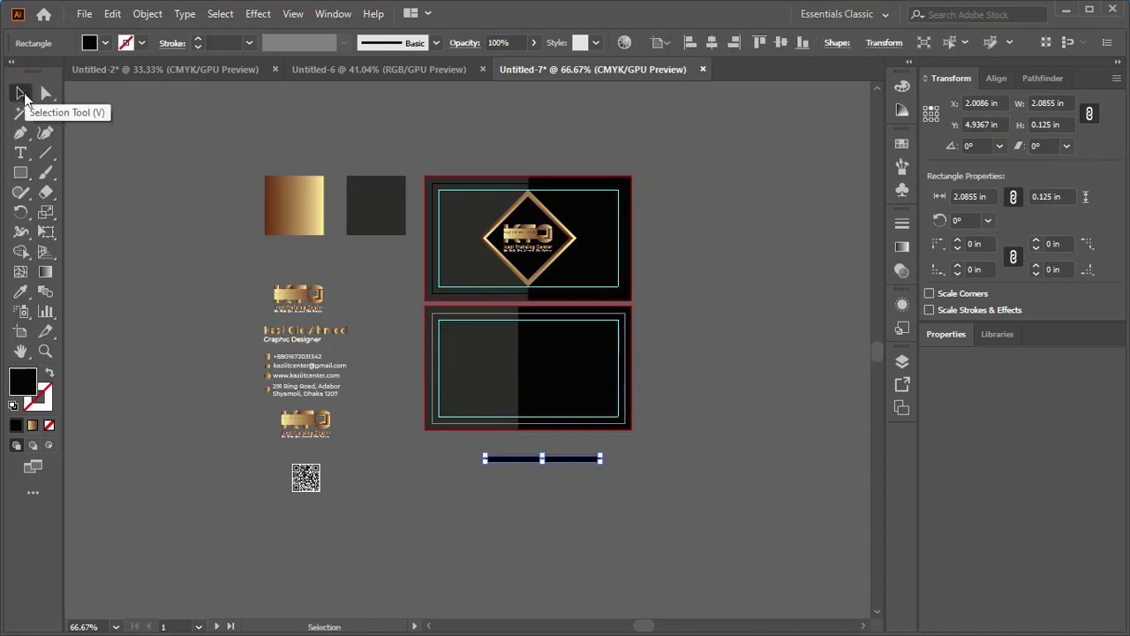
click(501, 510)
click(538, 460)
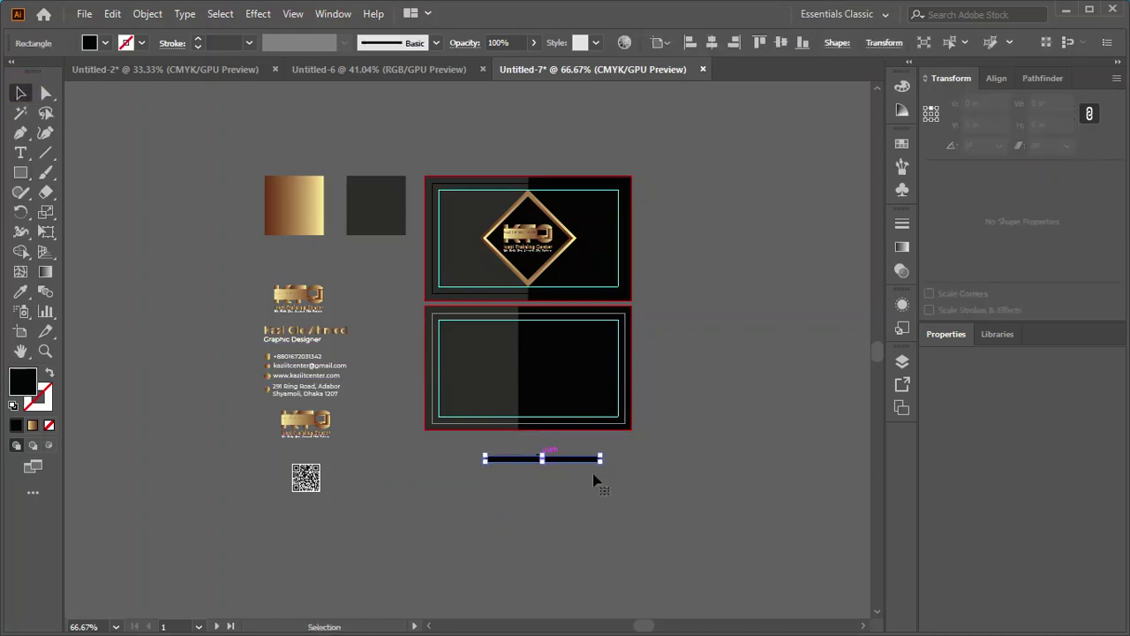
scroll(591, 479, up, 3)
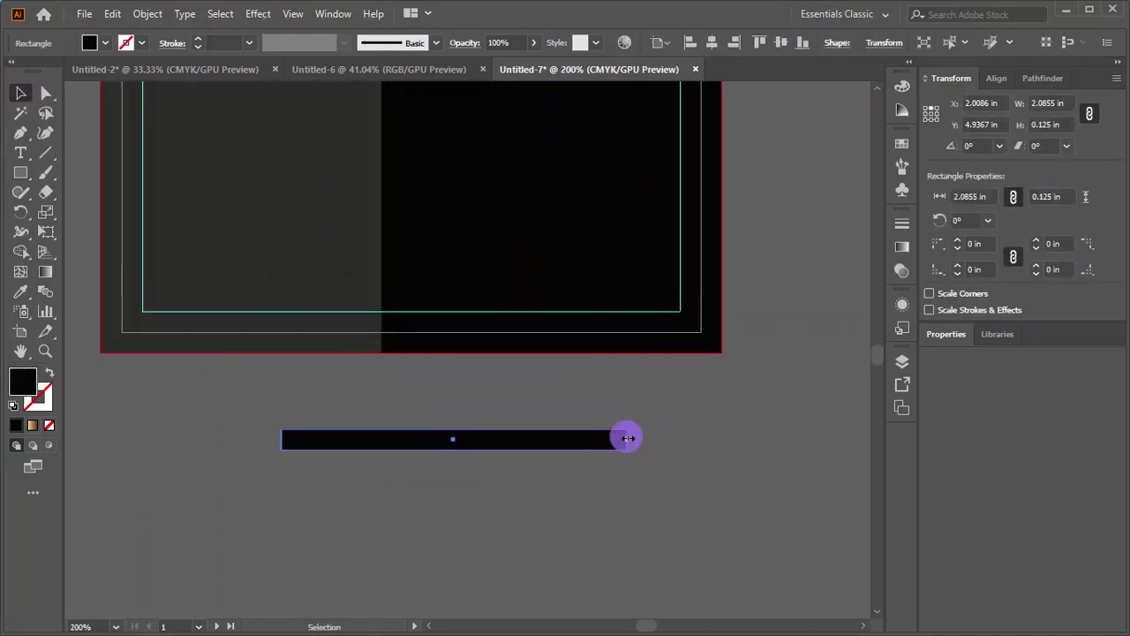
drag(627, 439, 816, 439)
scroll(572, 511, down, 3)
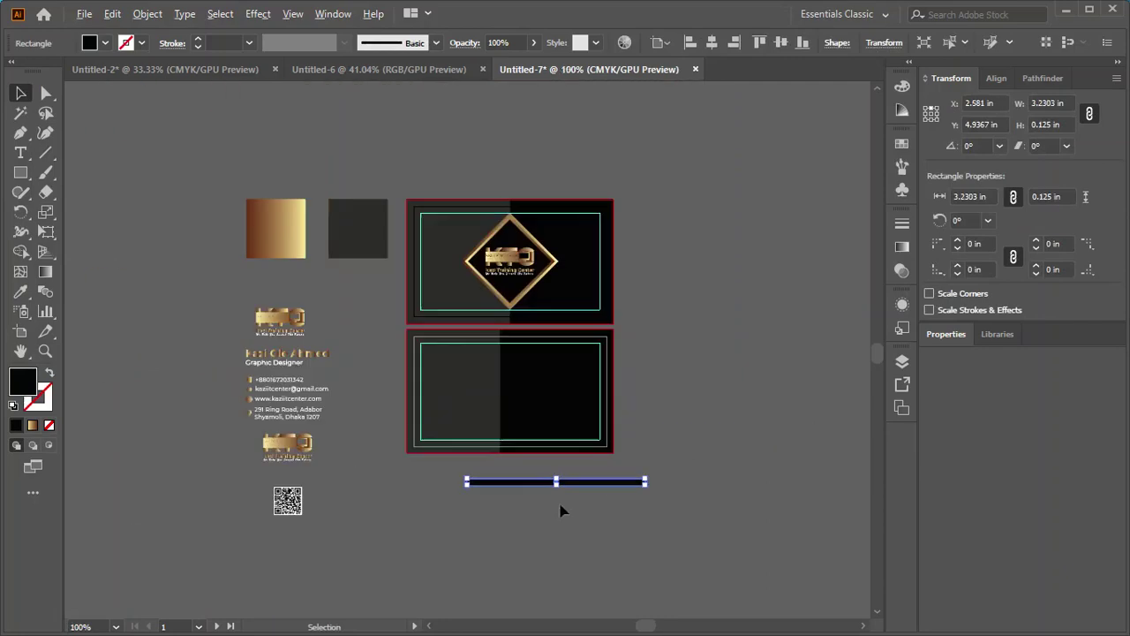
drag(530, 492, 469, 267)
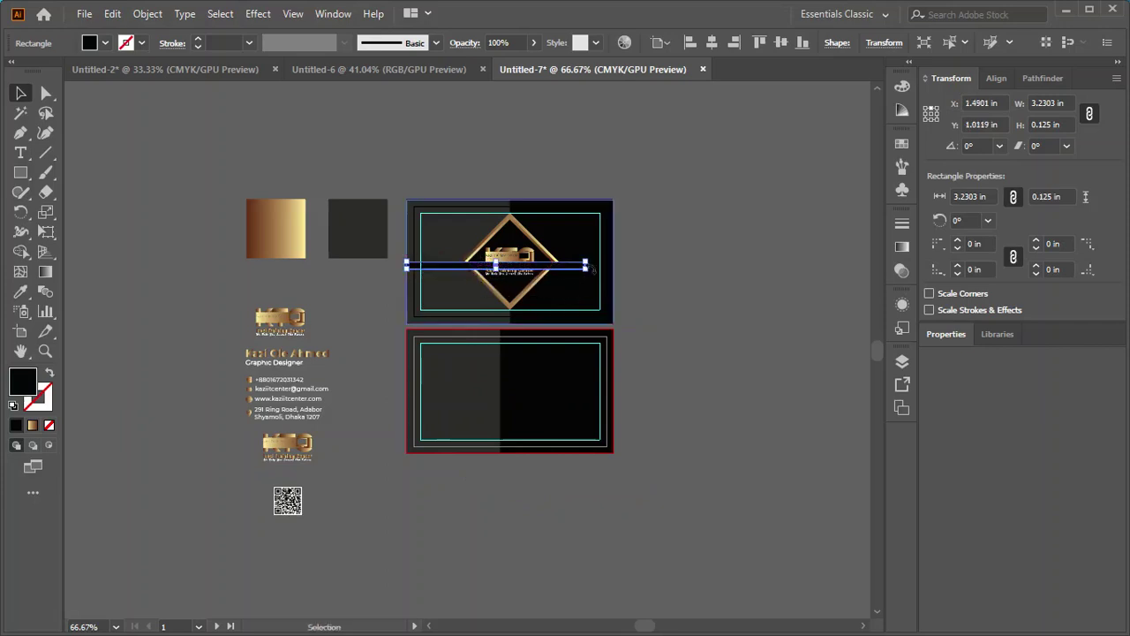
- Stretch the bar toward the card's right edge and centre it on the front card
scroll(585, 265, up, 1)
scroll(585, 267, up, 5)
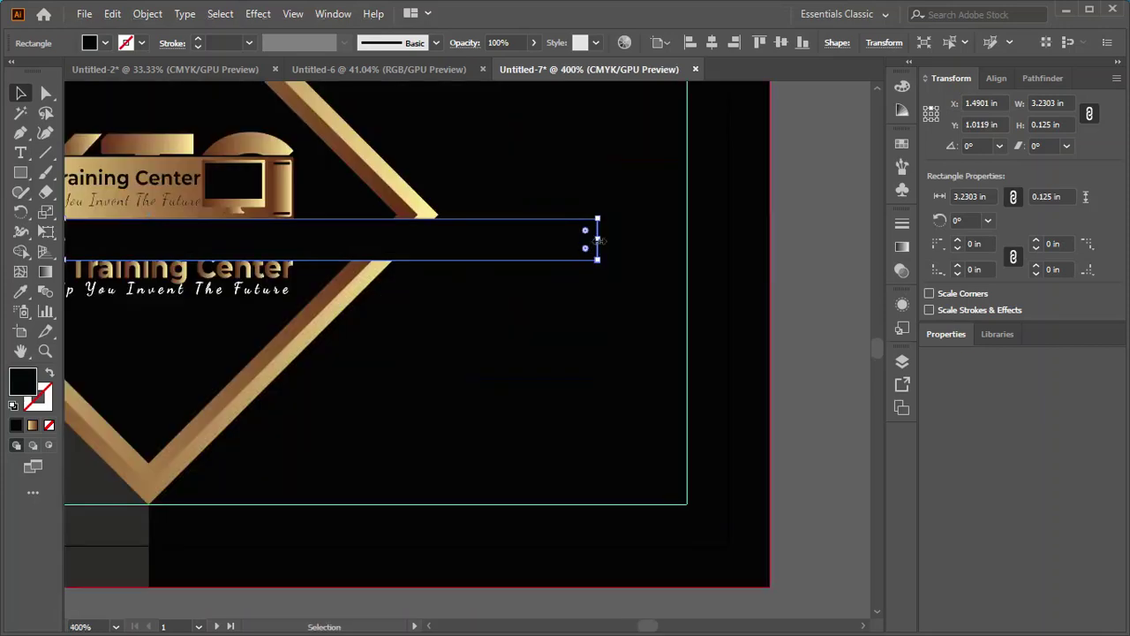
drag(598, 239, 688, 250)
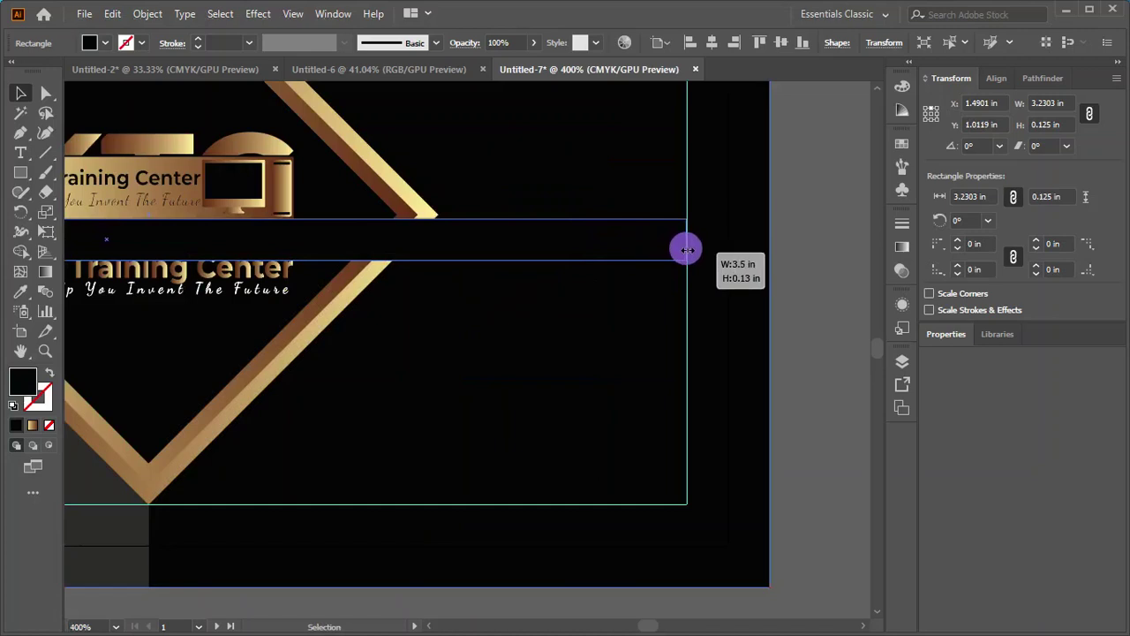
scroll(663, 303, down, 2)
scroll(662, 310, down, 2)
scroll(658, 325, down, 1)
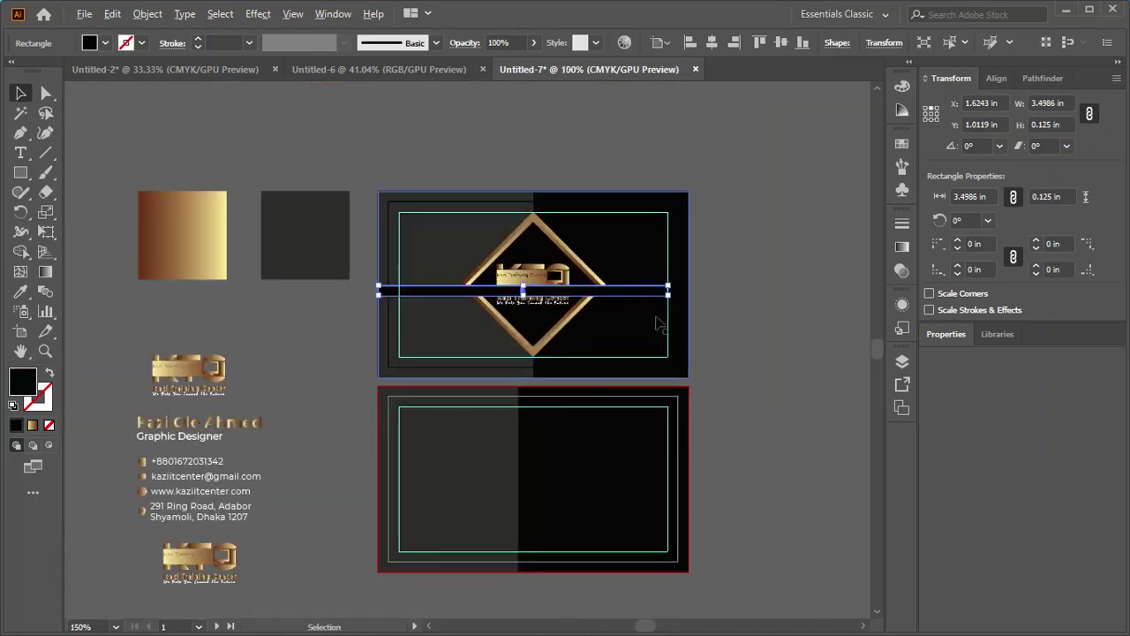
click(712, 43)
click(781, 43)
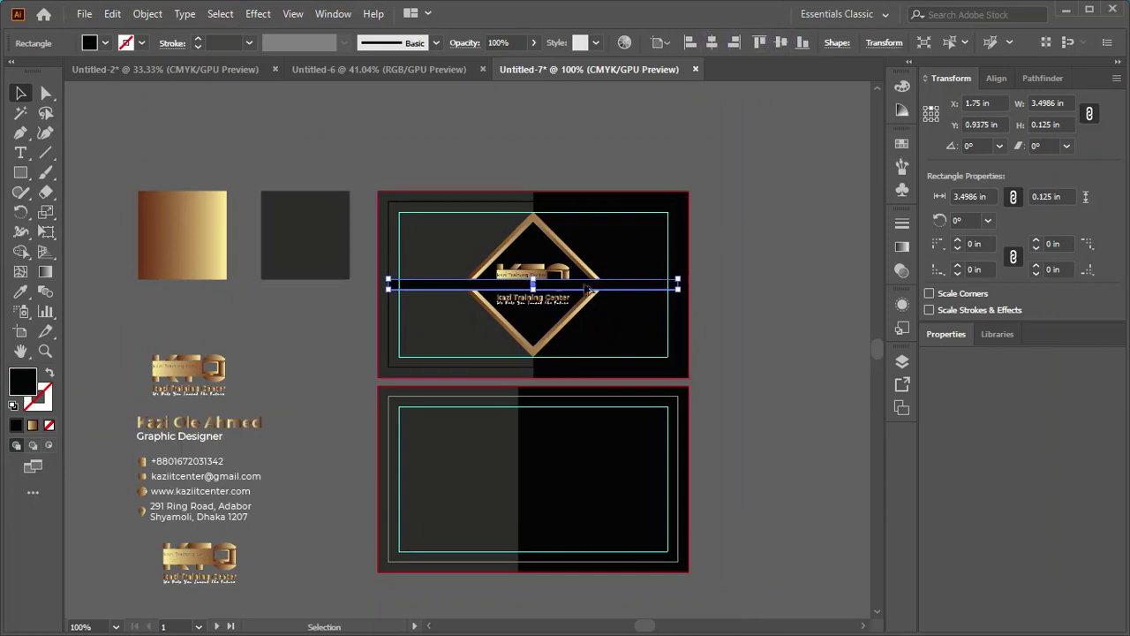
- Extend the bar's right end further and re-centre it on the card
scroll(624, 288, up, 2)
scroll(664, 304, up, 3)
scroll(652, 320, down, 2)
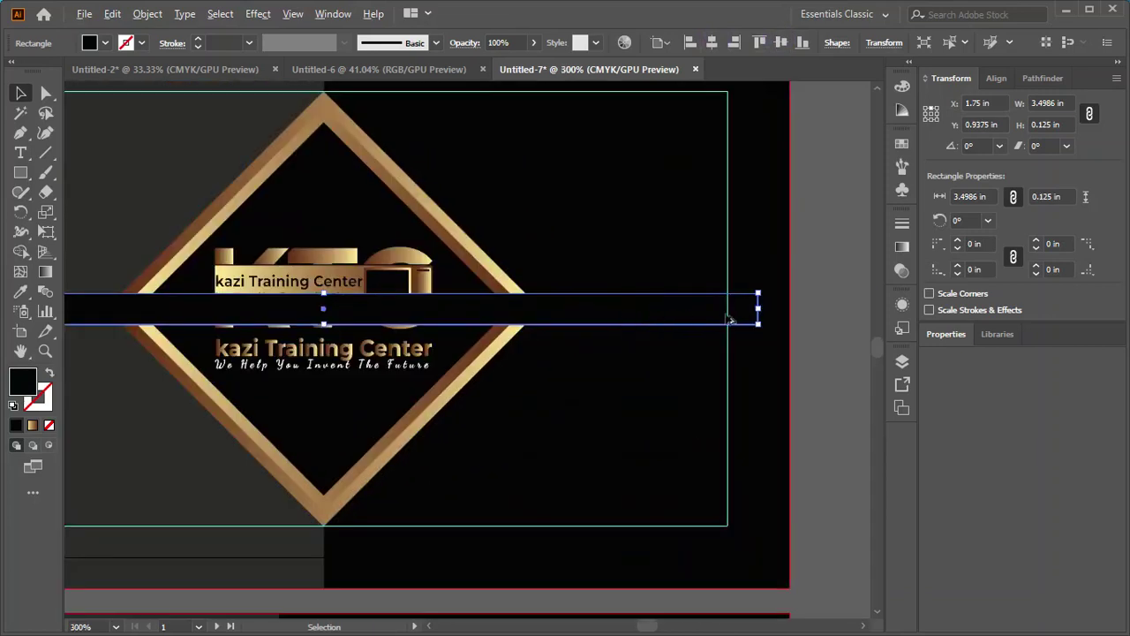
scroll(730, 319, up, 2)
scroll(777, 336, down, 2)
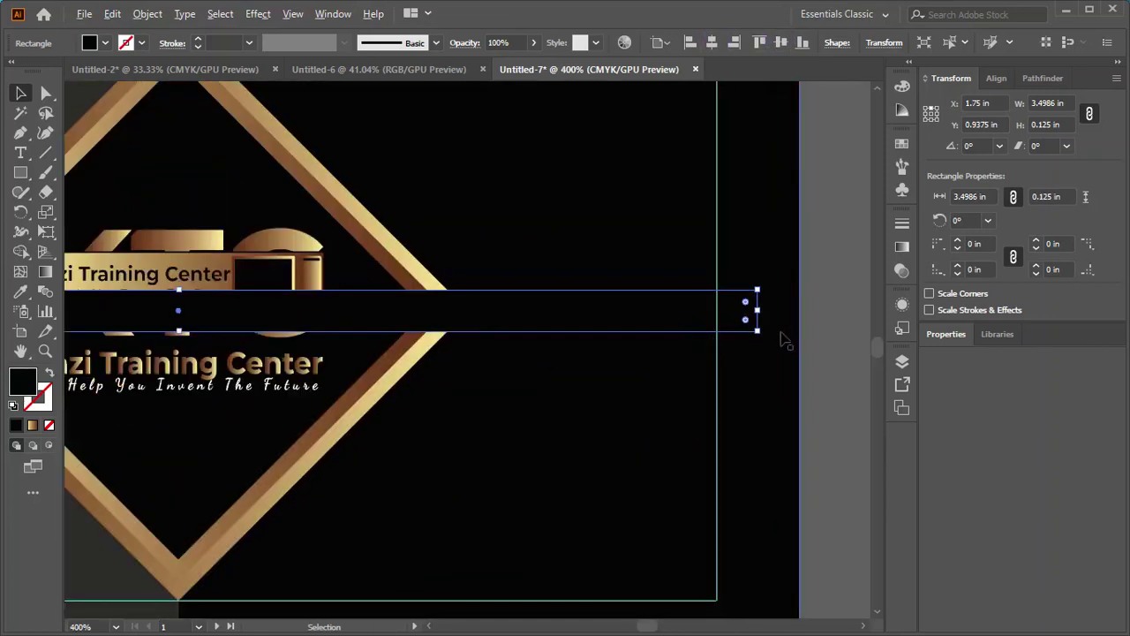
scroll(757, 318, up, 2)
drag(743, 303, 874, 297)
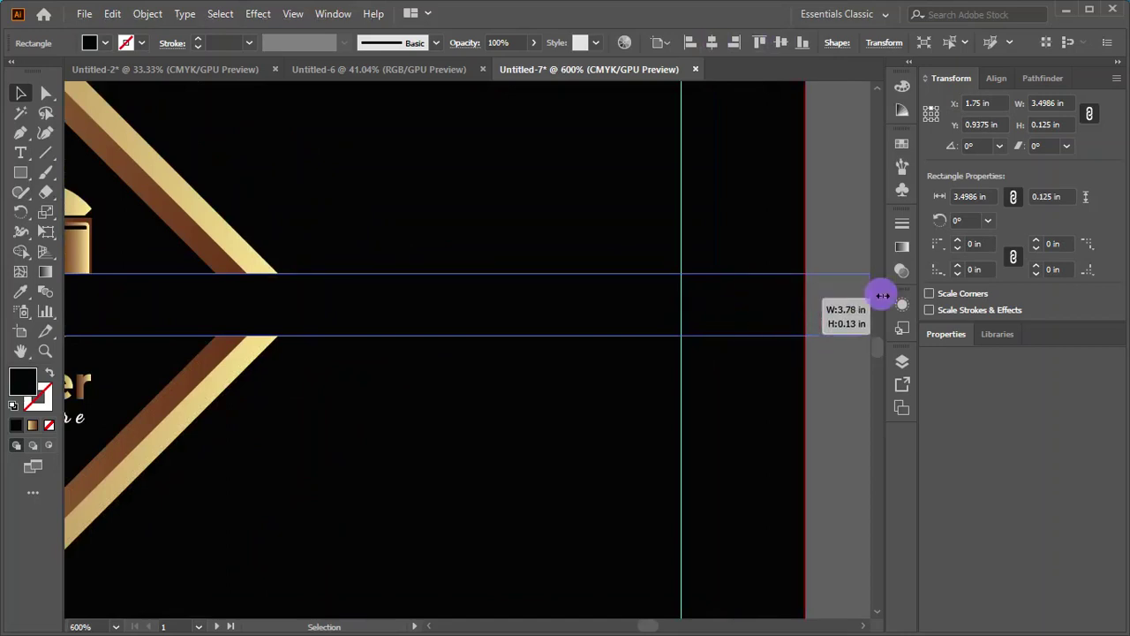
scroll(730, 323, down, 2)
scroll(732, 320, down, 2)
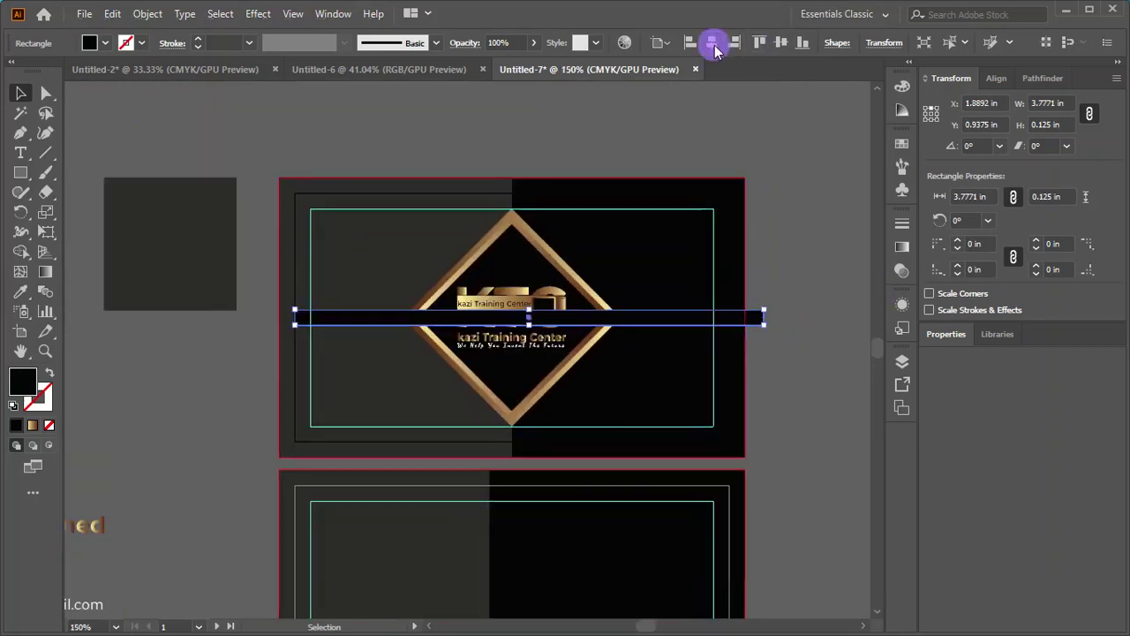
click(713, 43)
click(783, 44)
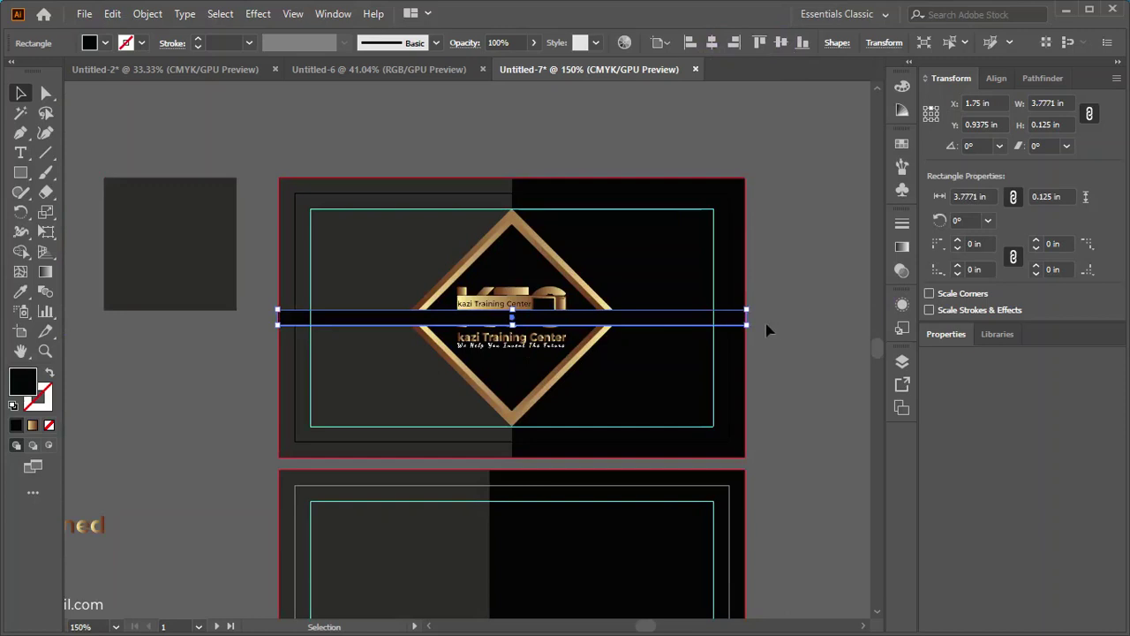
- Snap both bar ends to the card edges for the full 3.75 in width
scroll(729, 330, up, 3)
scroll(747, 321, up, 2)
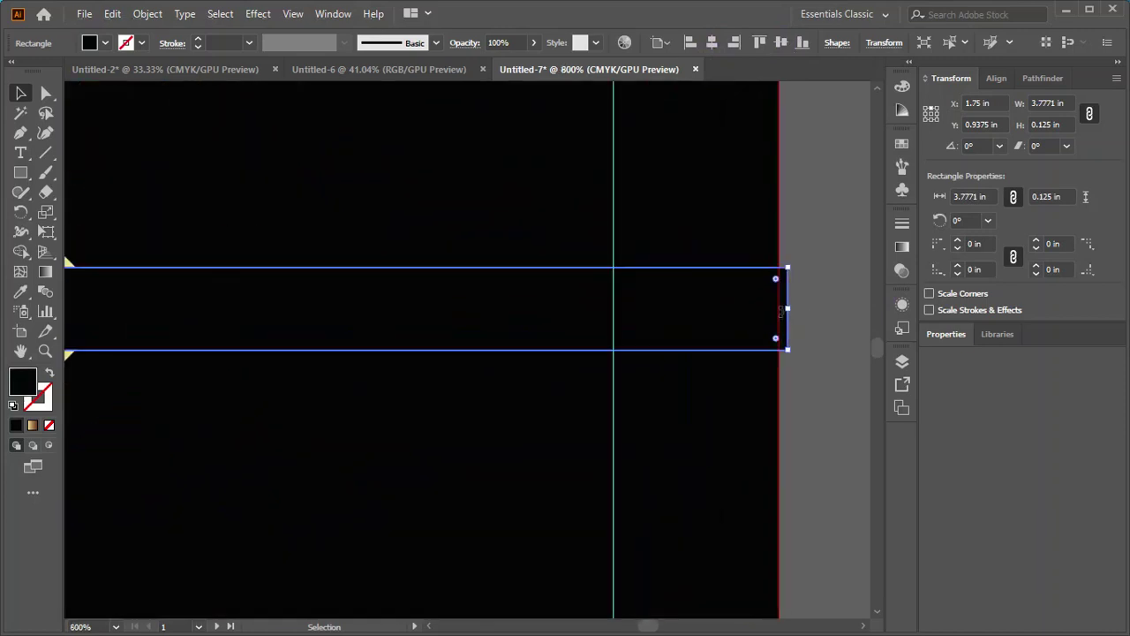
drag(789, 309, 777, 306)
scroll(792, 315, down, 5)
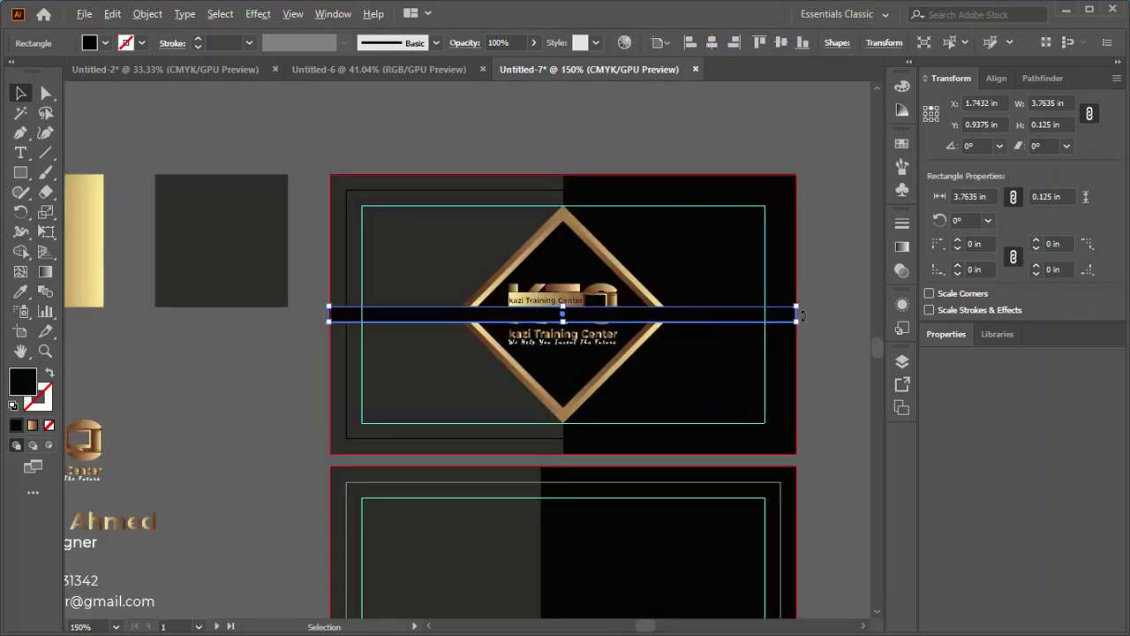
scroll(350, 349, up, 2)
scroll(353, 340, up, 2)
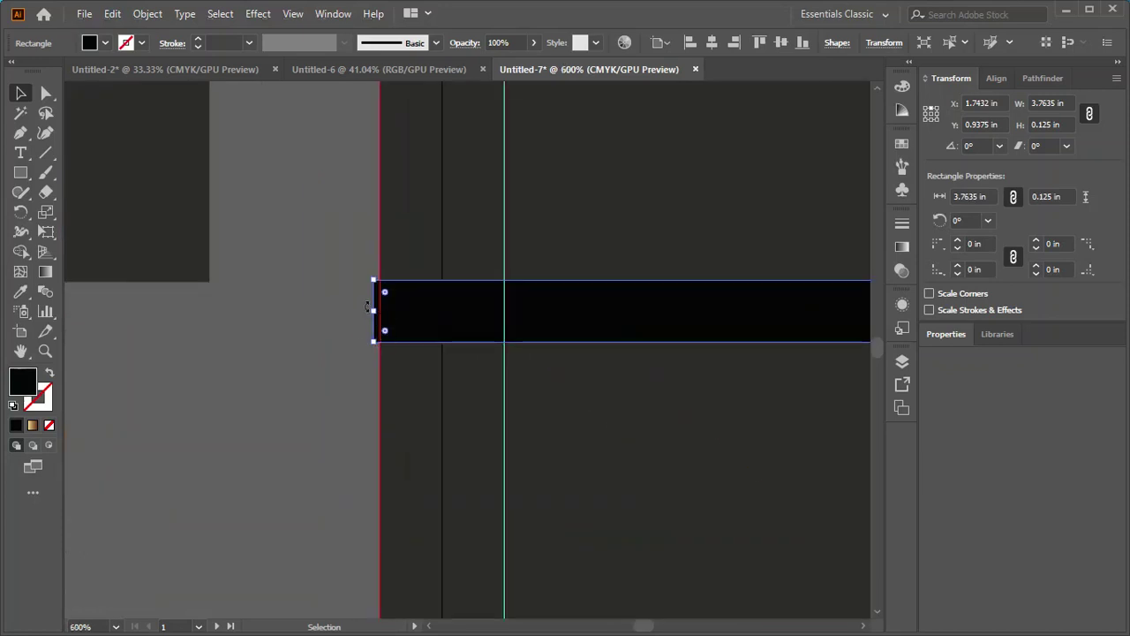
drag(373, 308, 380, 308)
scroll(345, 340, down, 4)
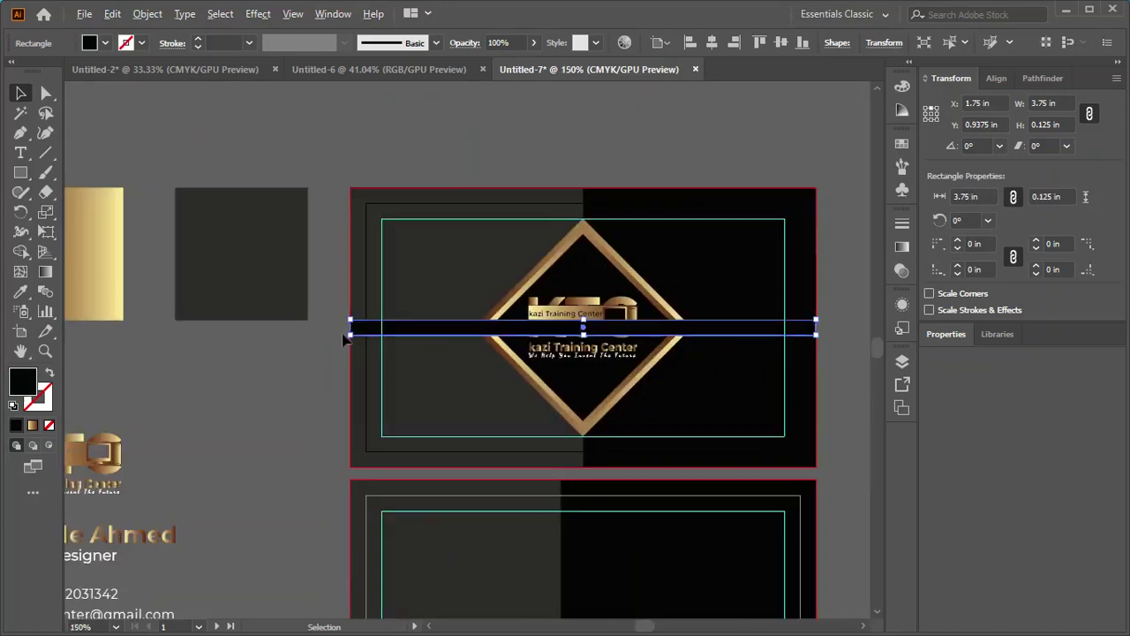
scroll(345, 340, down, 2)
click(747, 351)
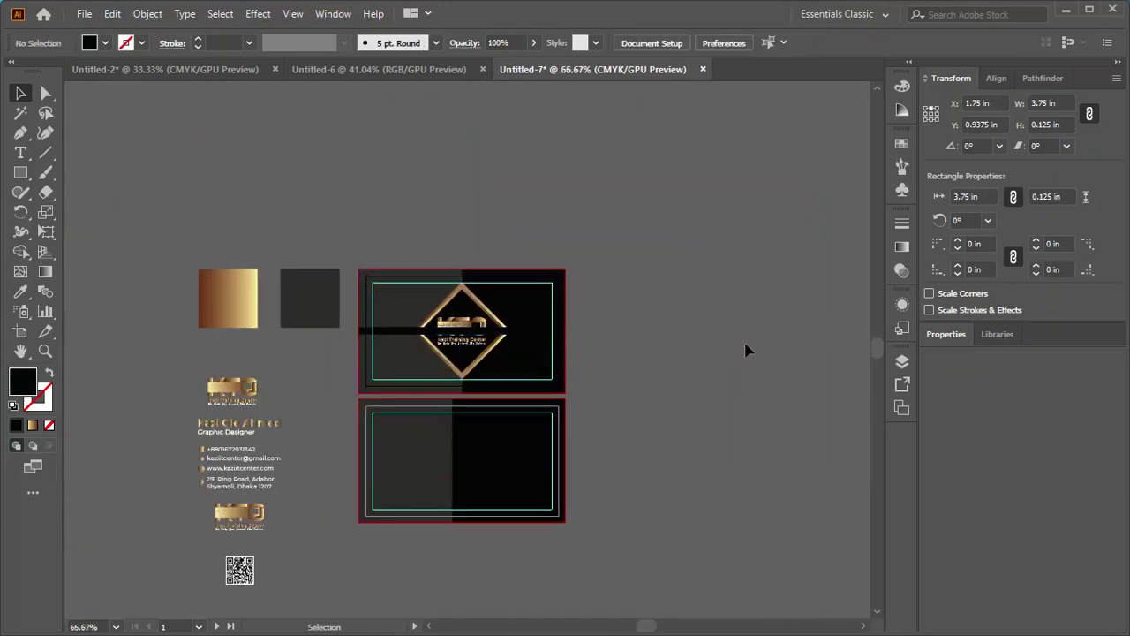
- Eyedropper the copper-to-gold gradient from the sample square onto the thin bar
click(378, 331)
click(21, 296)
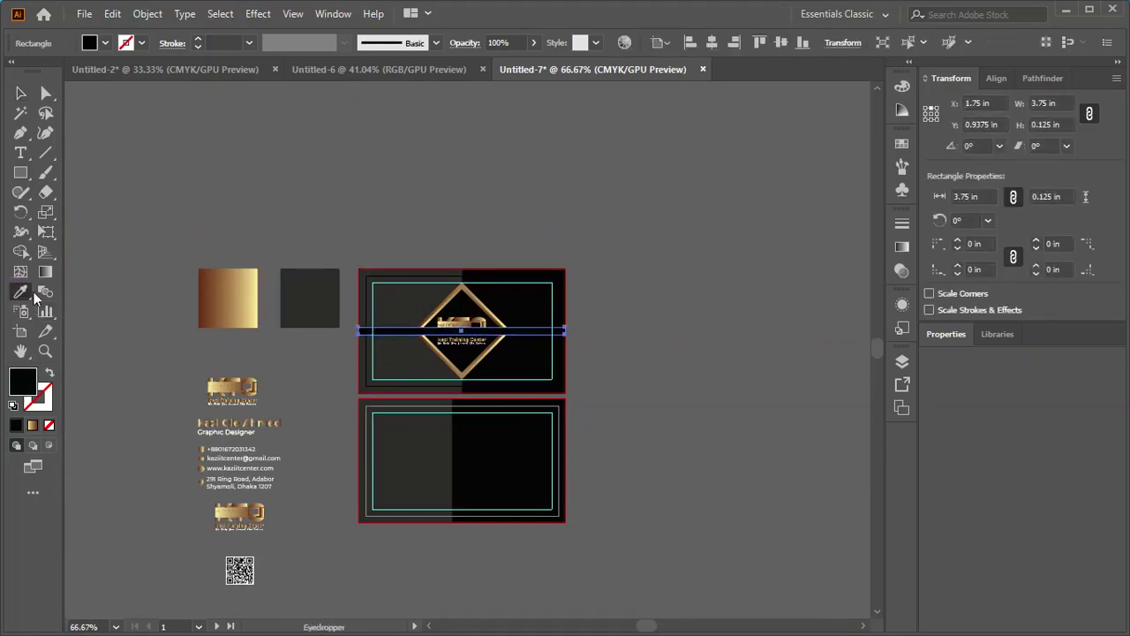
click(223, 285)
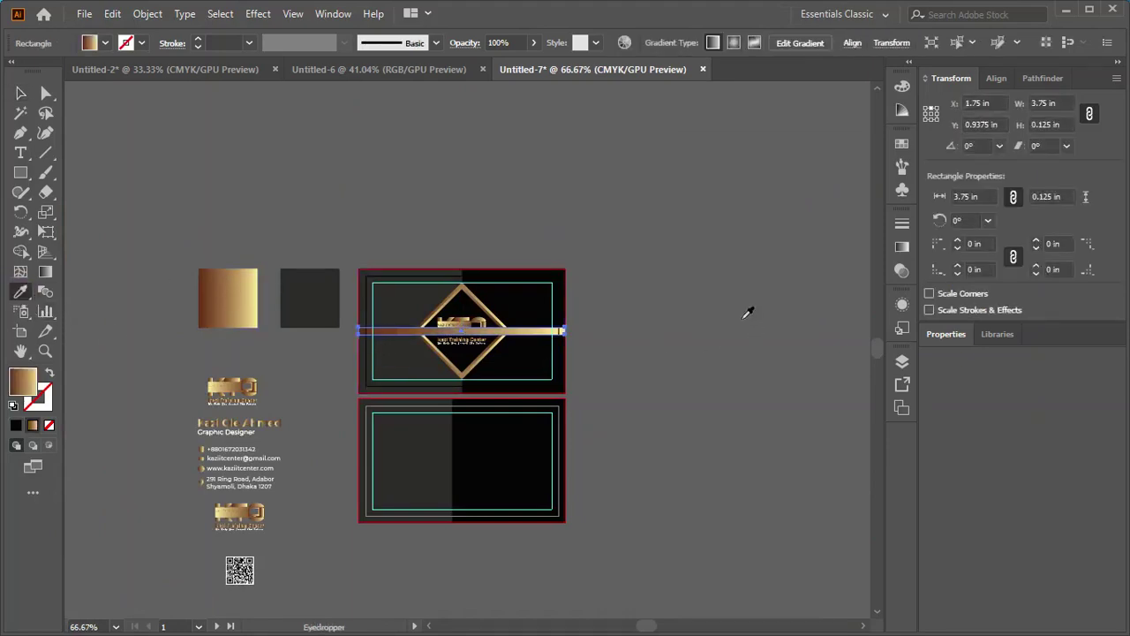
click(21, 93)
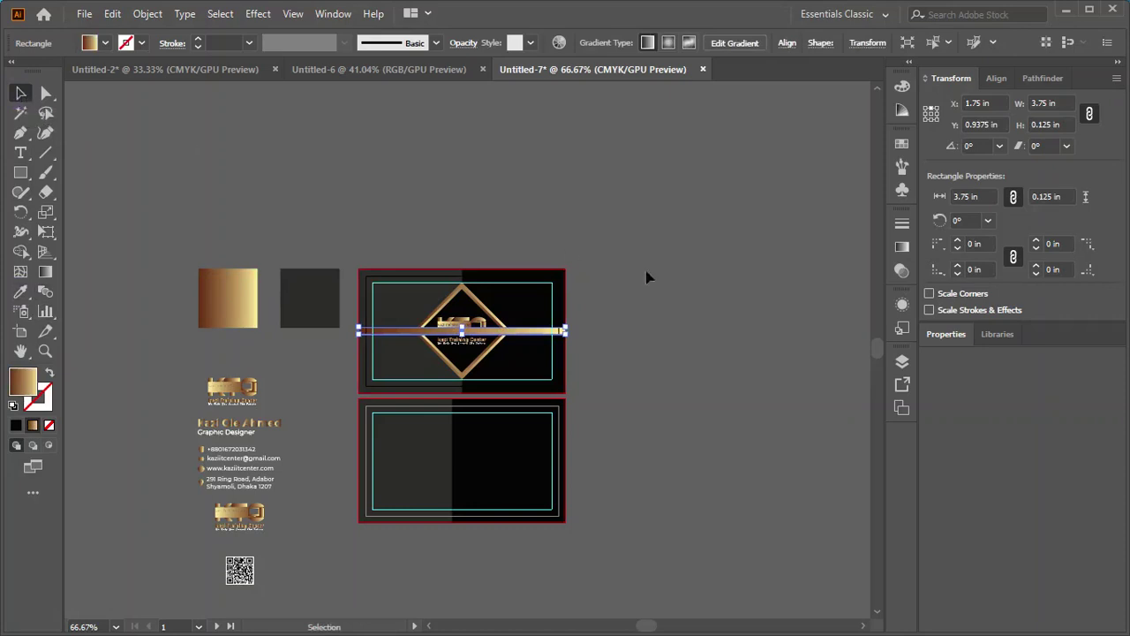
click(681, 287)
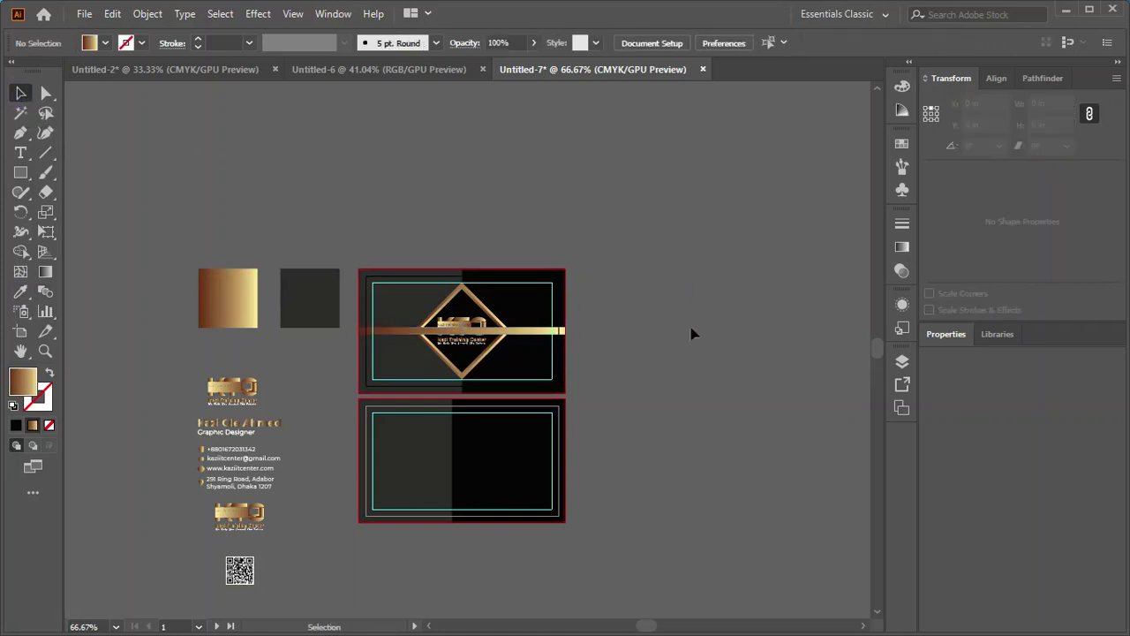
scroll(391, 333, up, 2)
- Paste a copy of the gold bar in front and drag it slightly below the original
scroll(391, 333, up, 2)
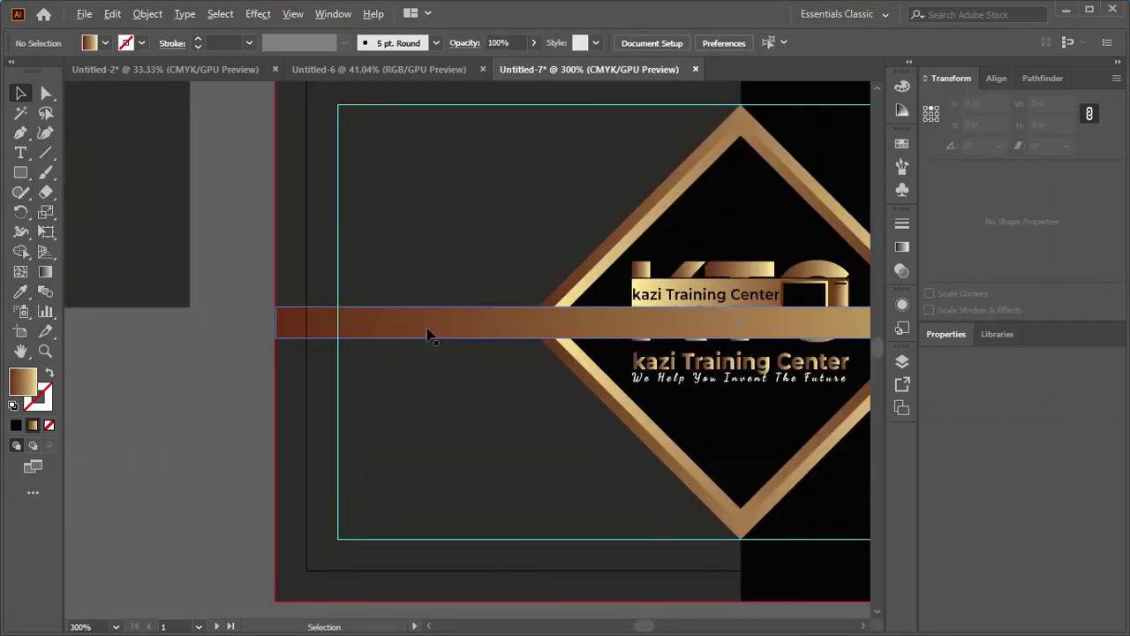
scroll(478, 336, down, 1)
click(447, 331)
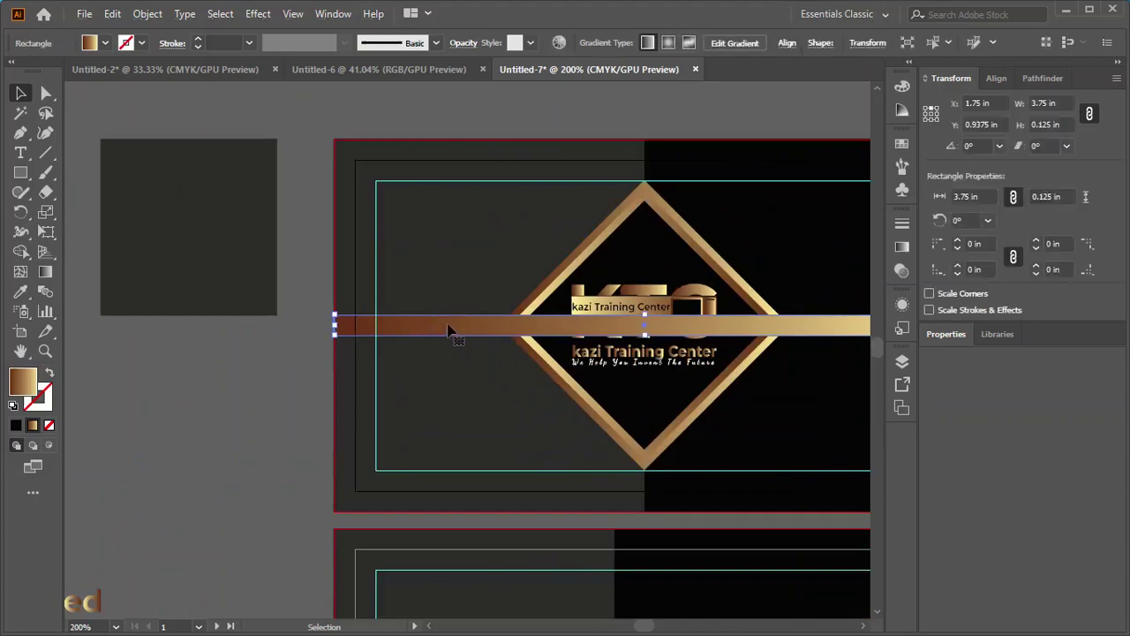
click(112, 13)
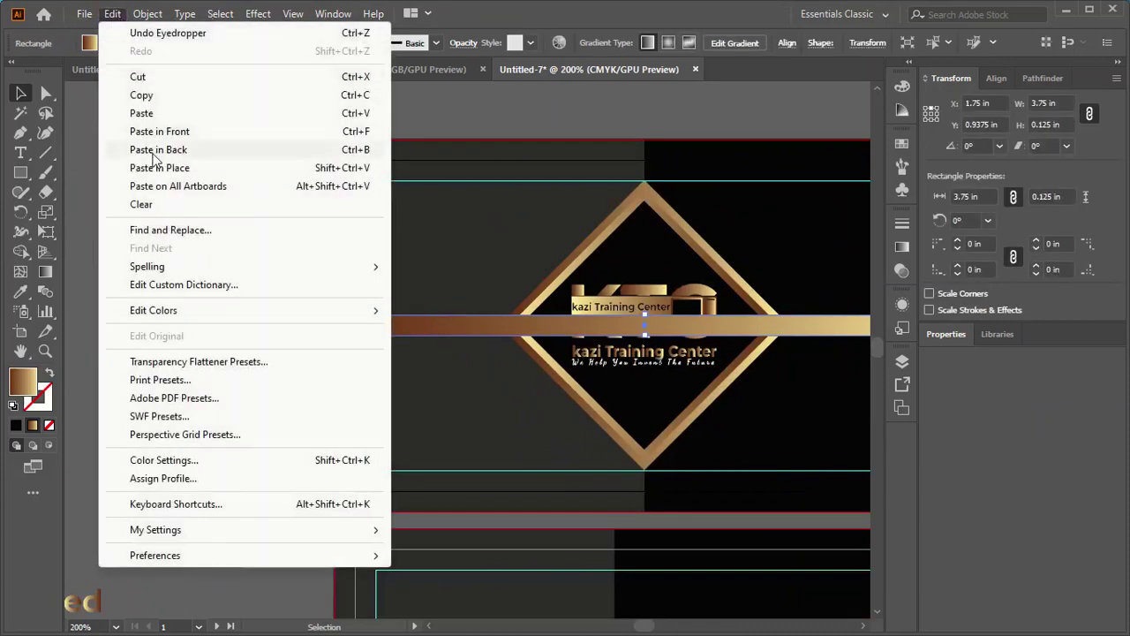
click(142, 95)
click(114, 15)
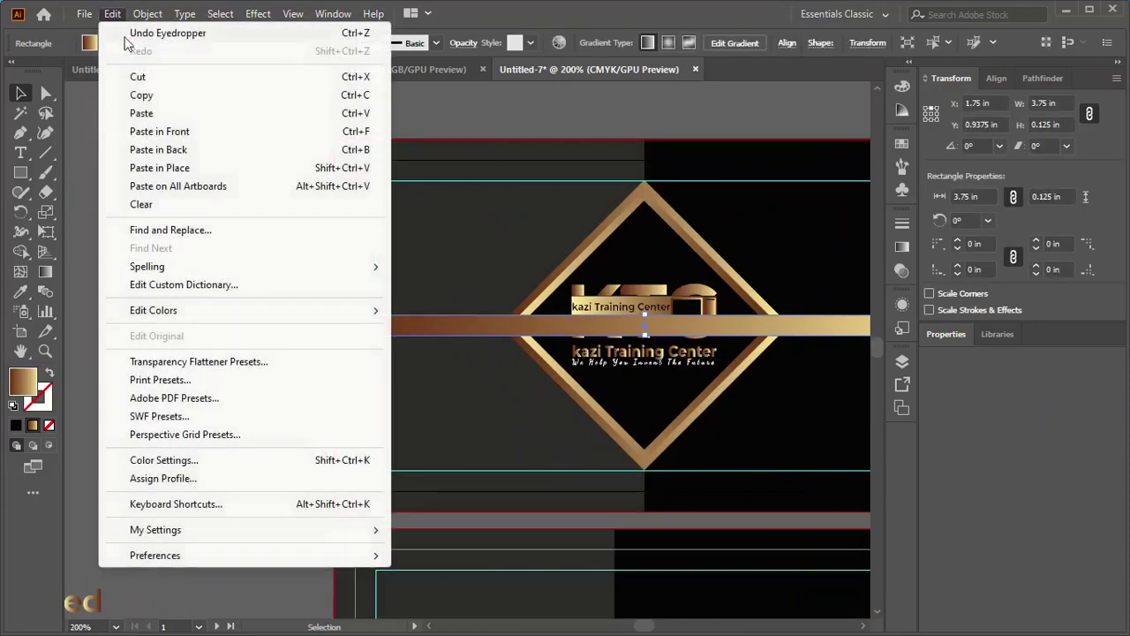
click(159, 132)
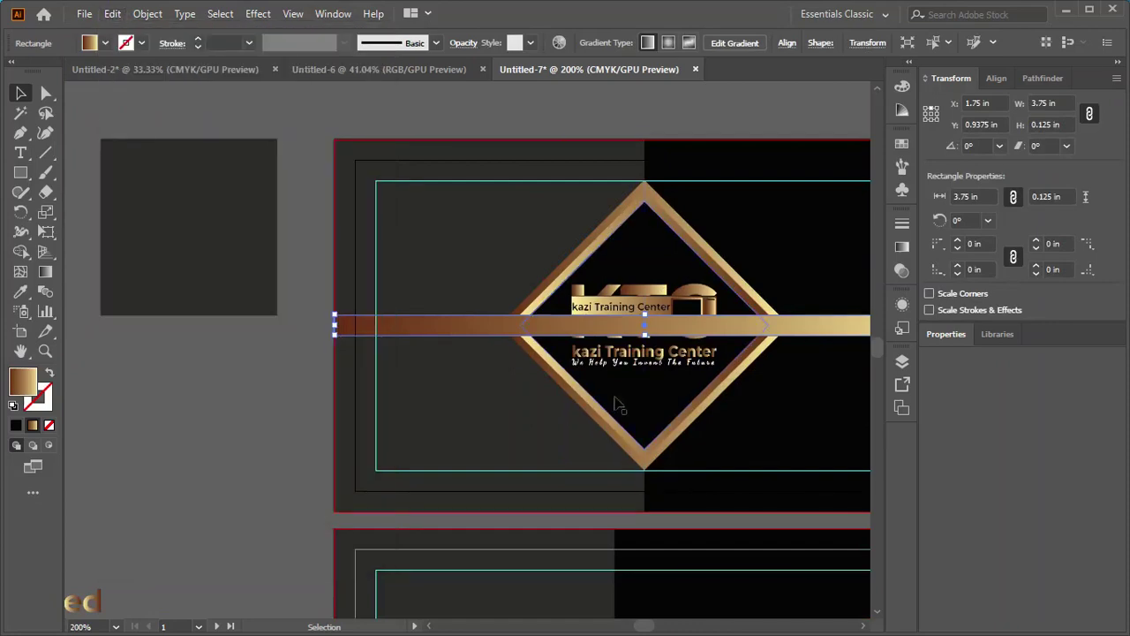
scroll(378, 358, down, 2)
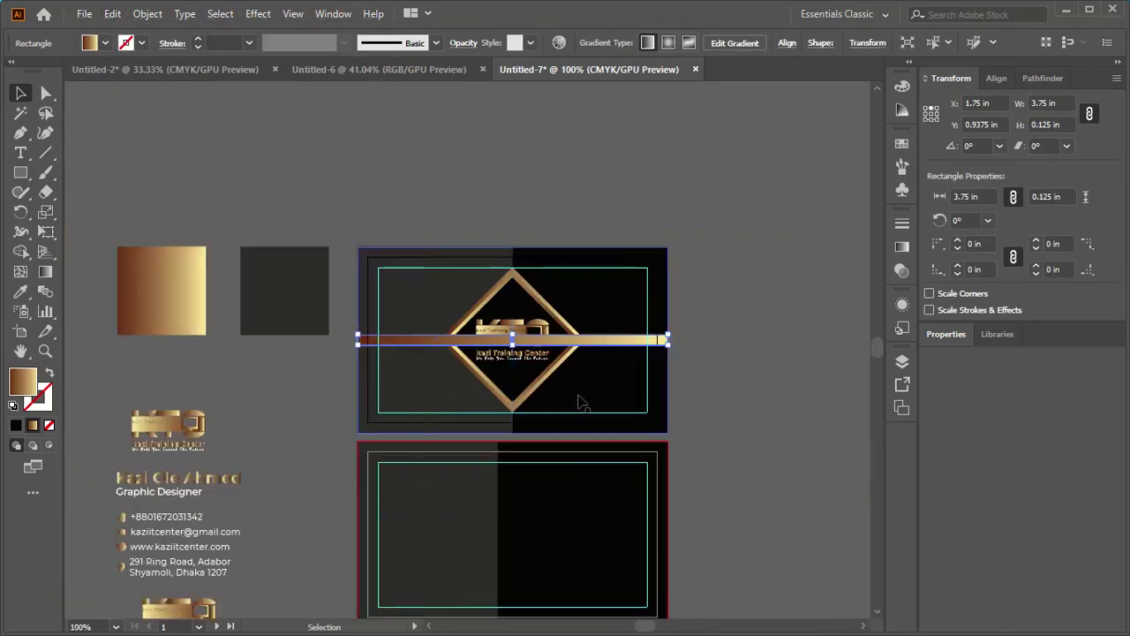
scroll(548, 399, up, 2)
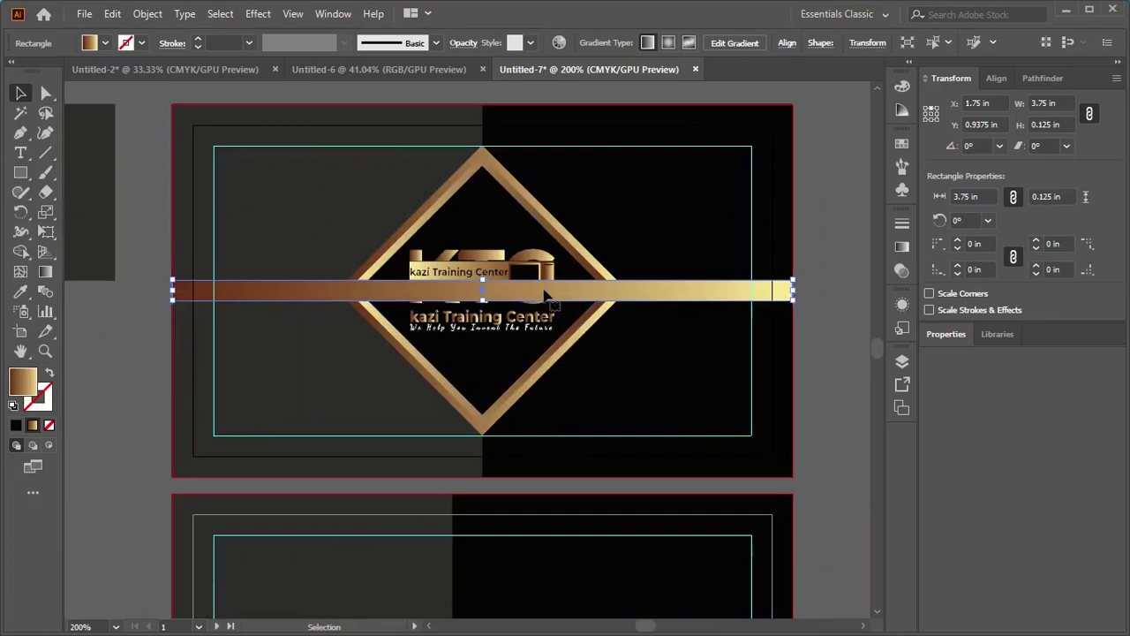
drag(545, 296, 547, 303)
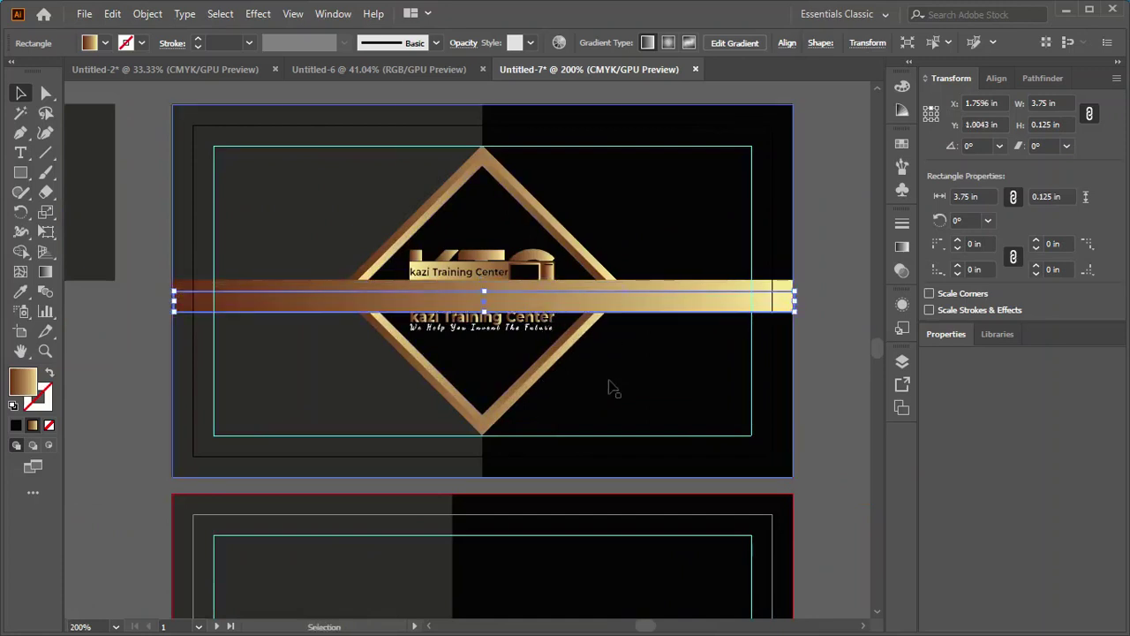
- Reverse the lower band's gradient so it runs gold to brown
click(899, 246)
click(712, 304)
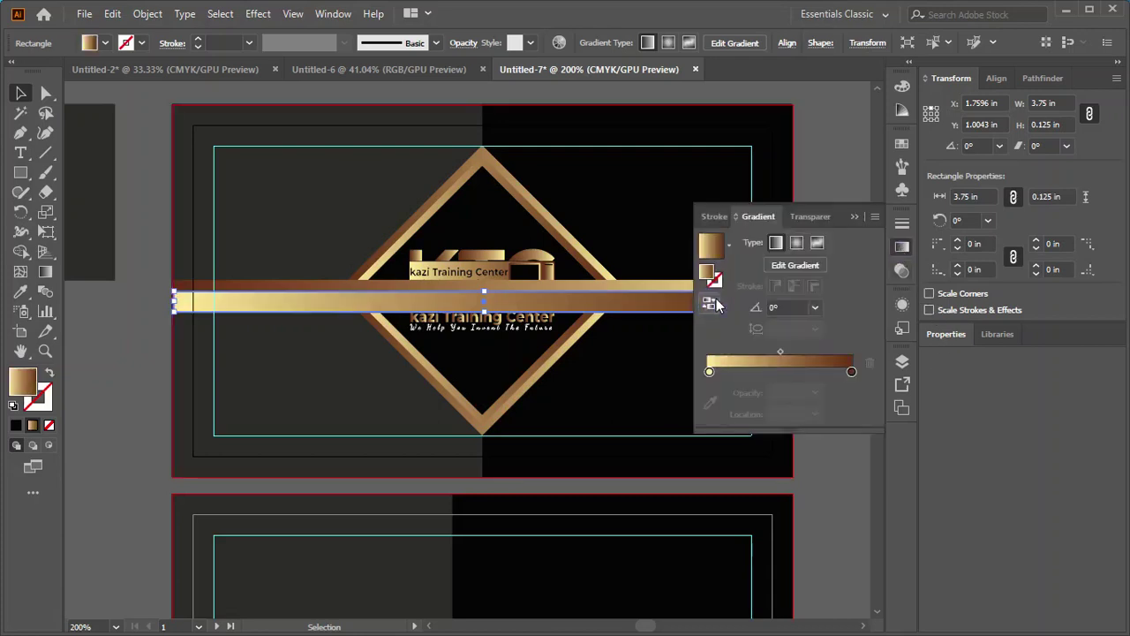
click(855, 218)
- Nudge the lower band up to sit snugly beneath the upper band
scroll(715, 309, up, 2)
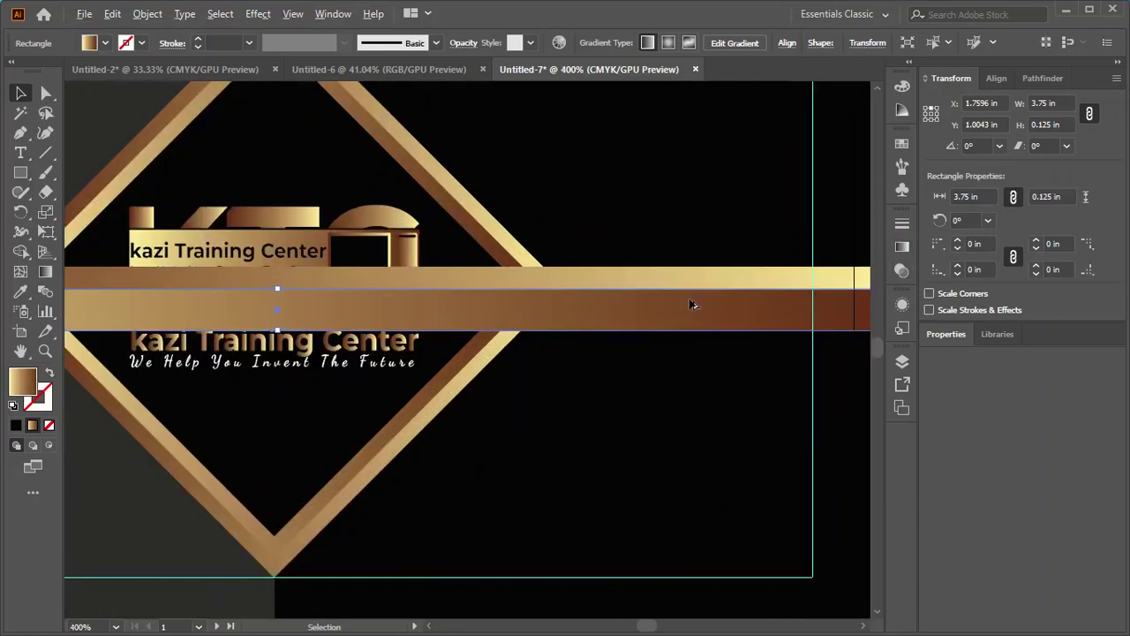
drag(692, 303, 685, 279)
right_click(685, 277)
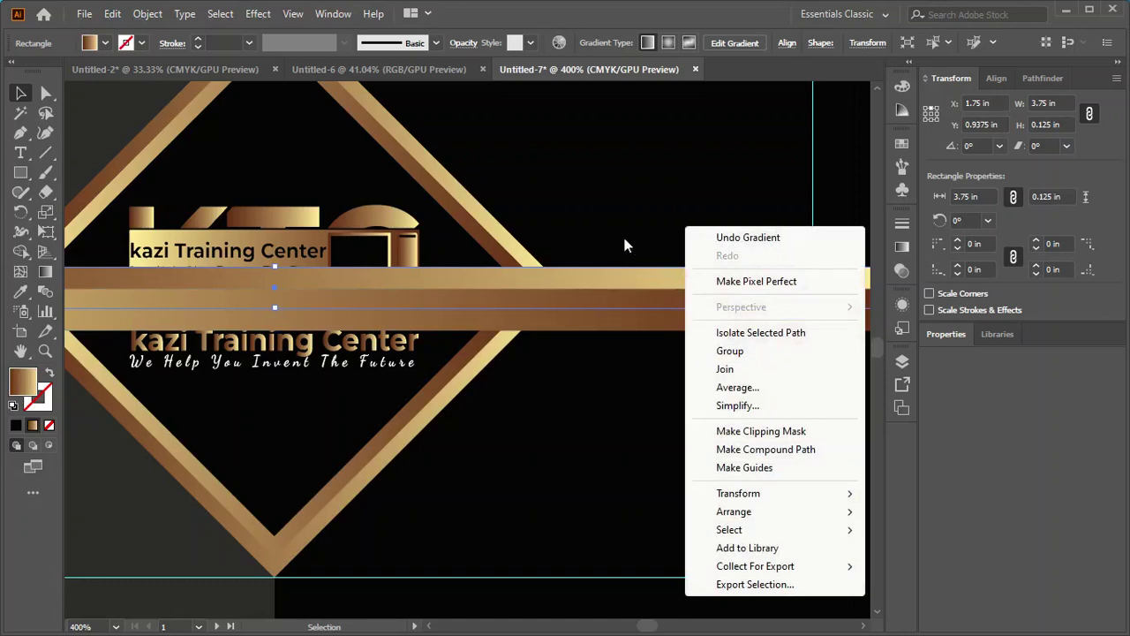
key(Escape)
alt+scroll(675, 375, down, 1)
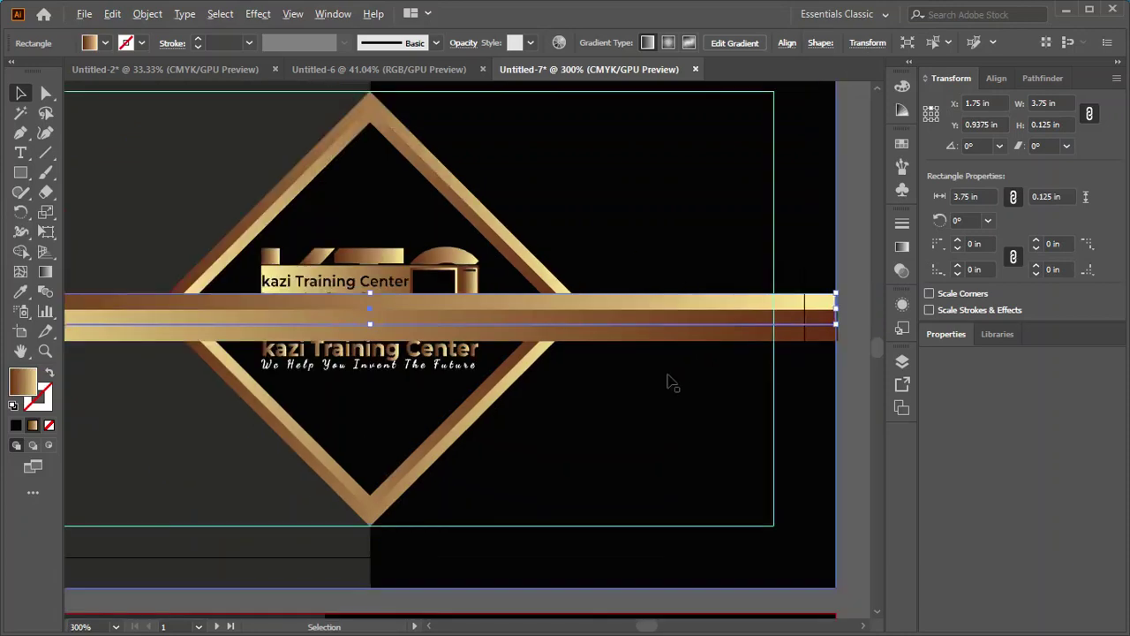
alt+scroll(680, 386, down, 1)
click(789, 306)
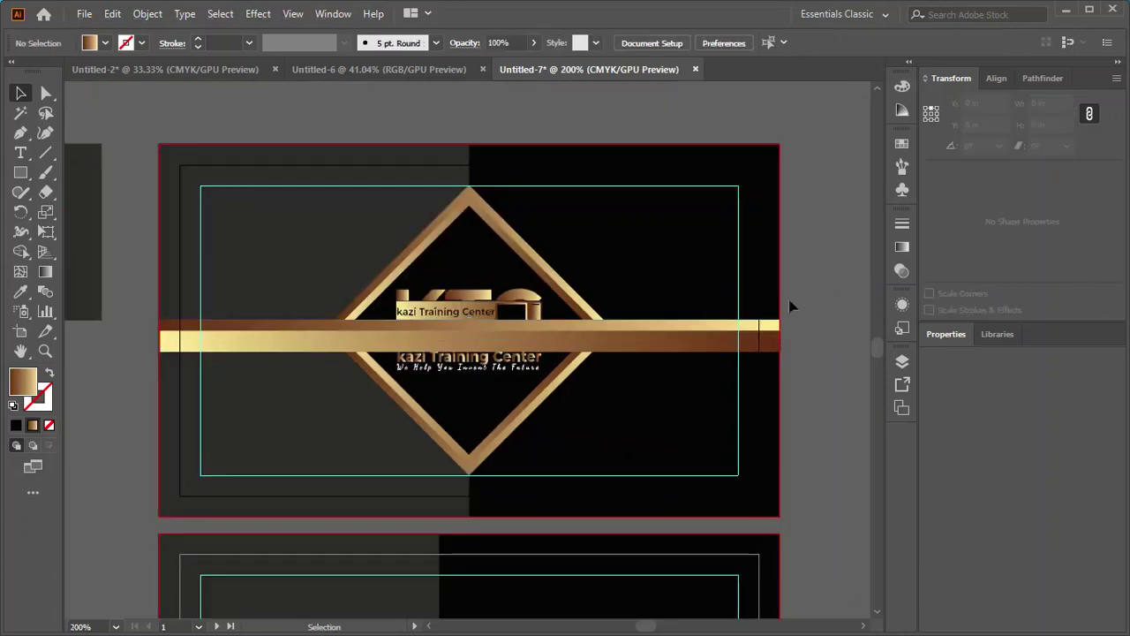
- Group the two gold bands on the front card into a single object
click(686, 349)
shift+click(681, 325)
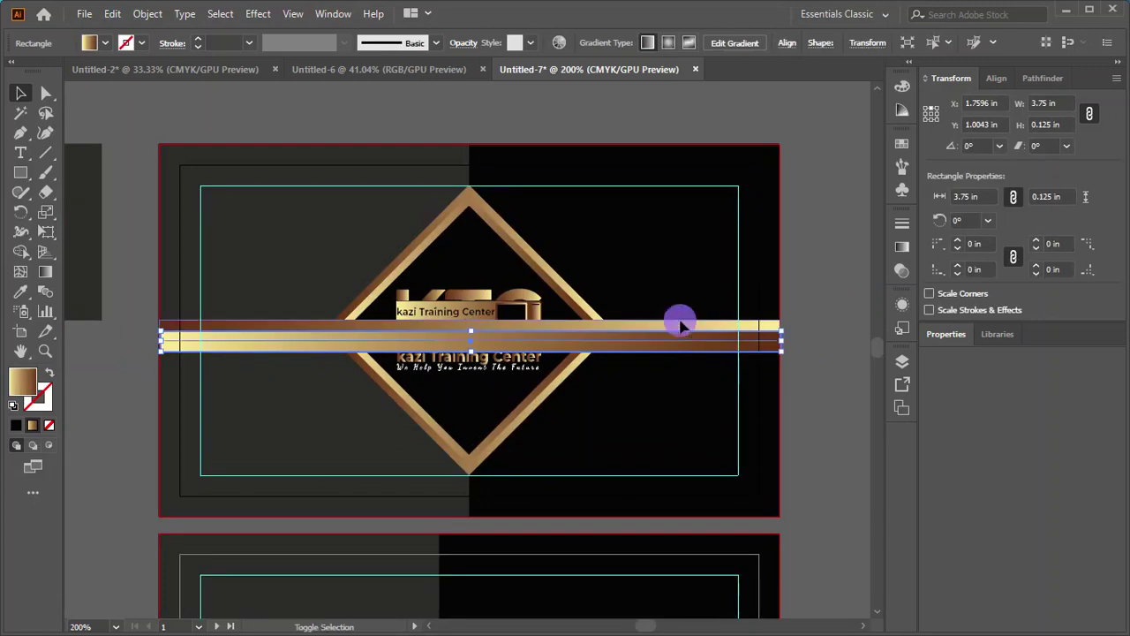
right_click(681, 333)
click(722, 350)
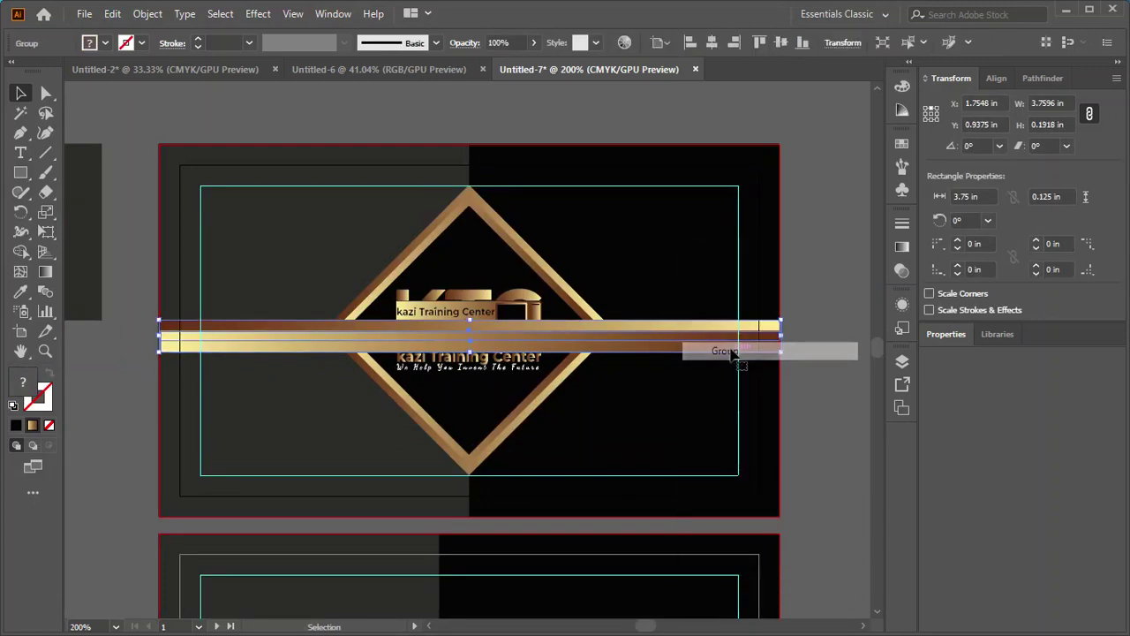
click(837, 266)
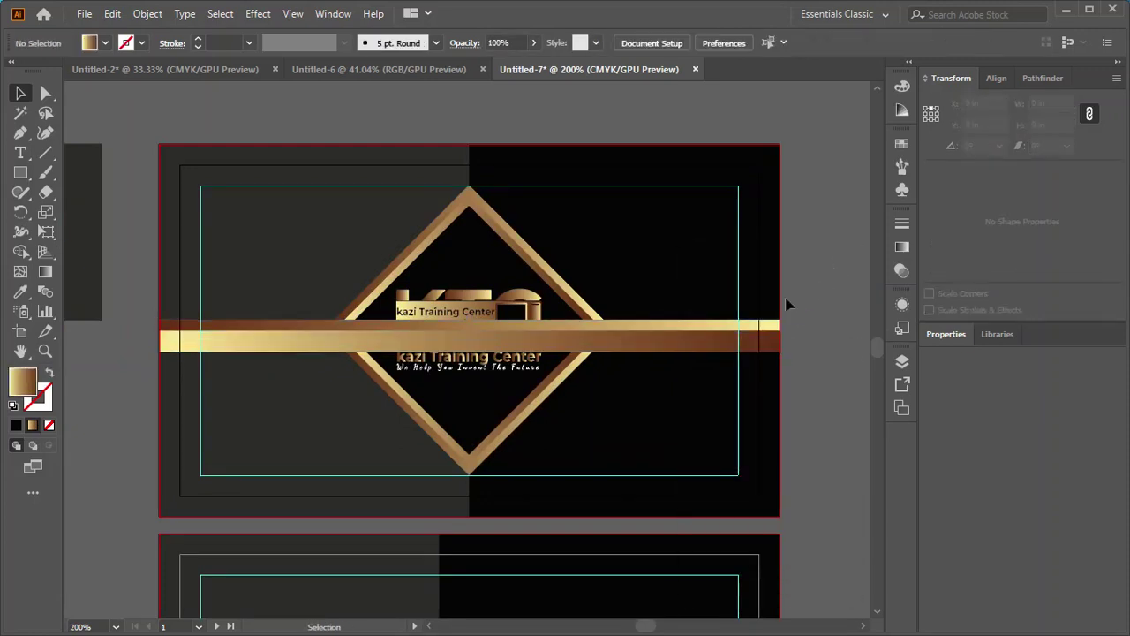
- Send the grouped gold bands to the back of the stacking order
click(671, 344)
right_click(672, 344)
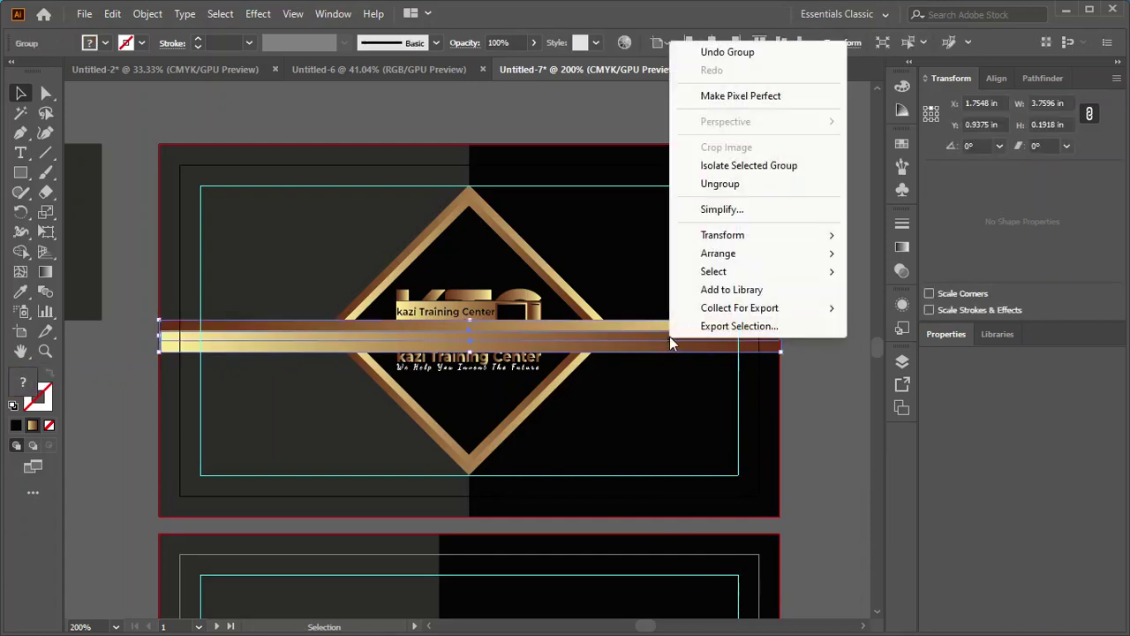
mouse_move(718, 253)
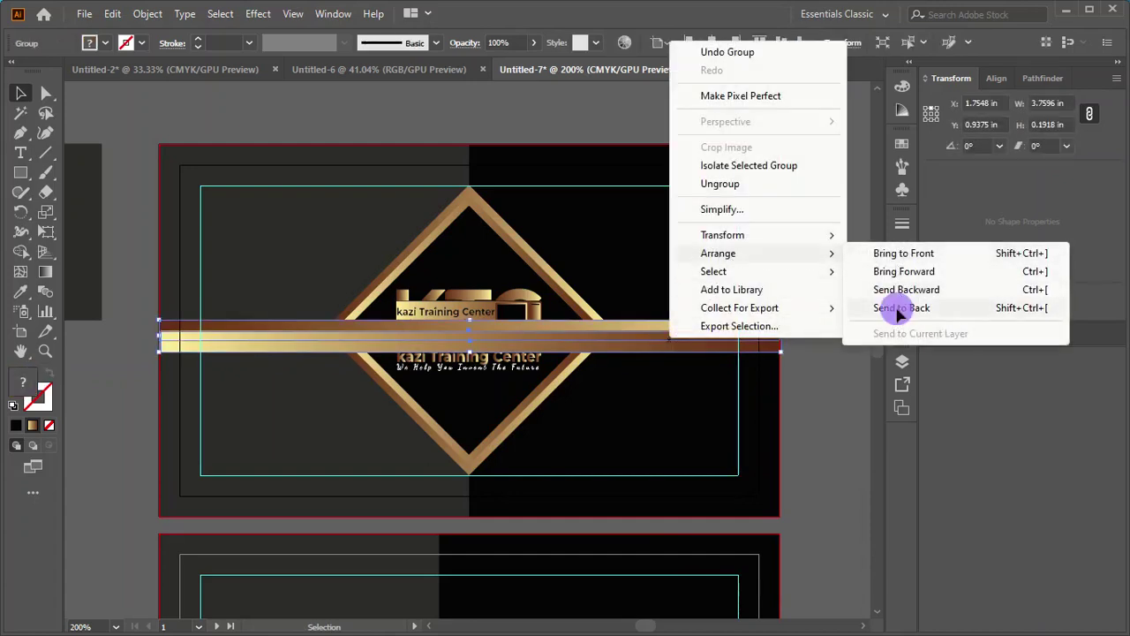
click(900, 307)
click(844, 299)
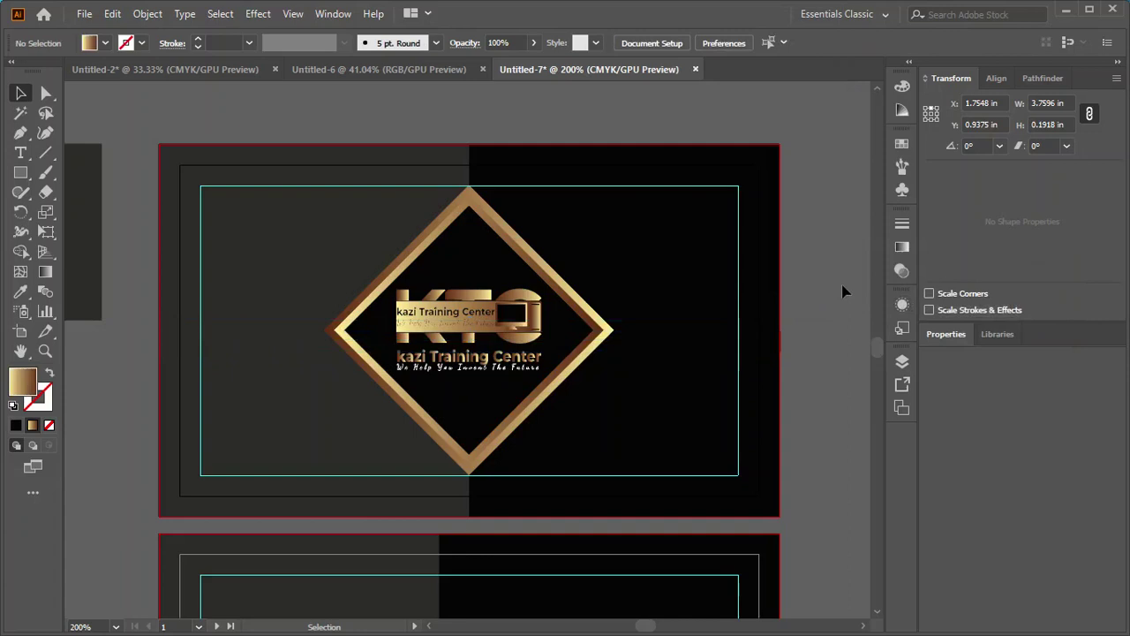
- Send the grey left-half rectangle and black background behind the bands
click(674, 283)
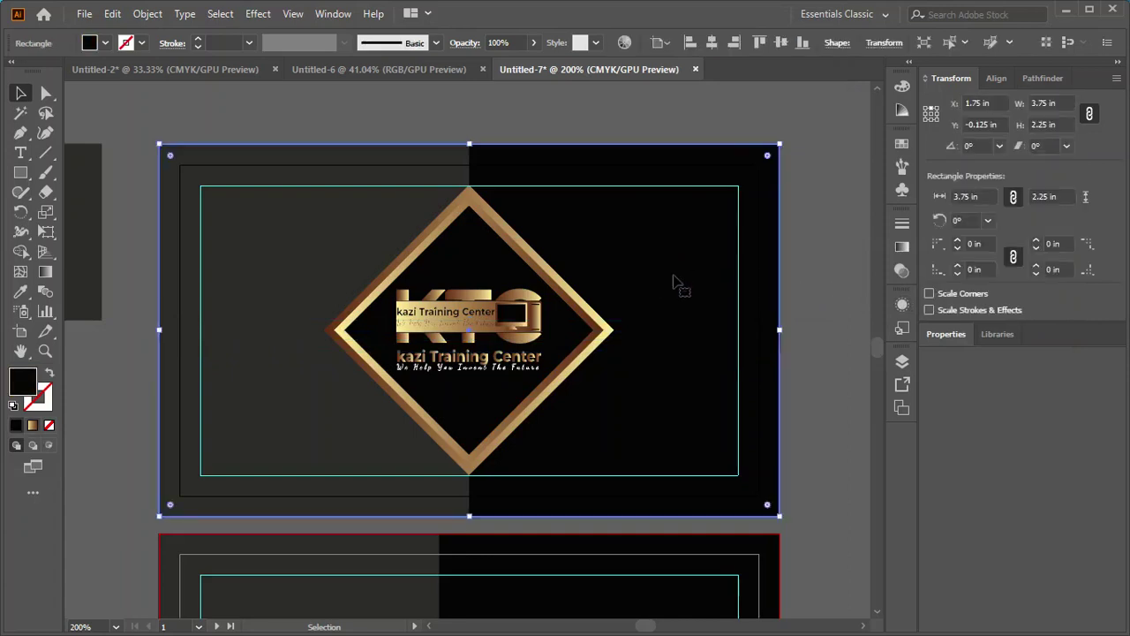
click(336, 257)
right_click(336, 257)
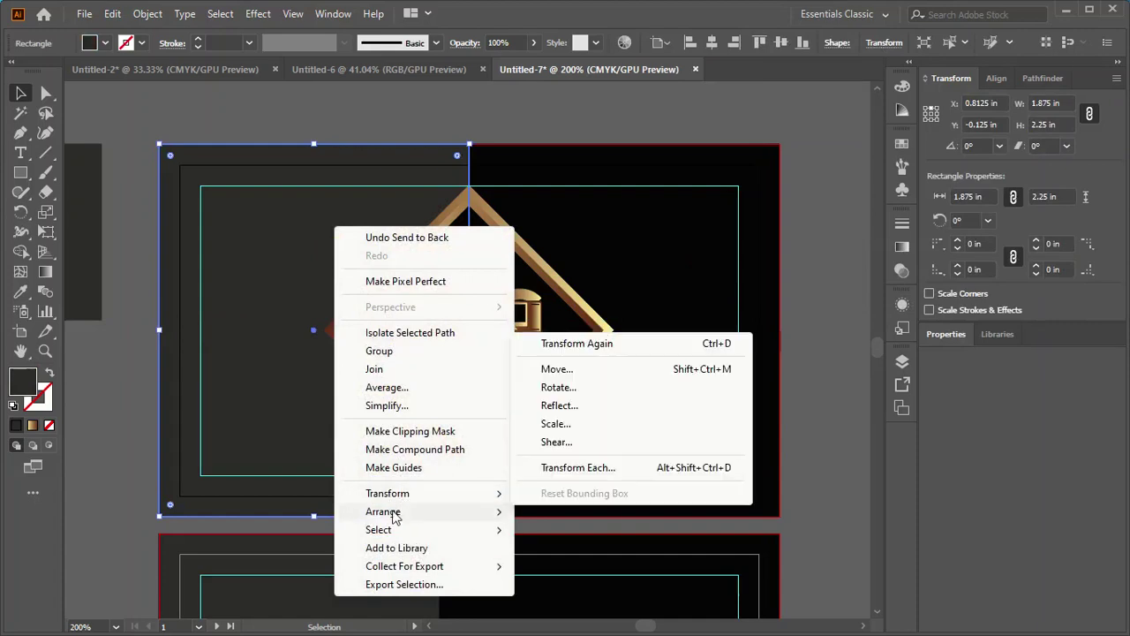
mouse_move(383, 511)
click(570, 566)
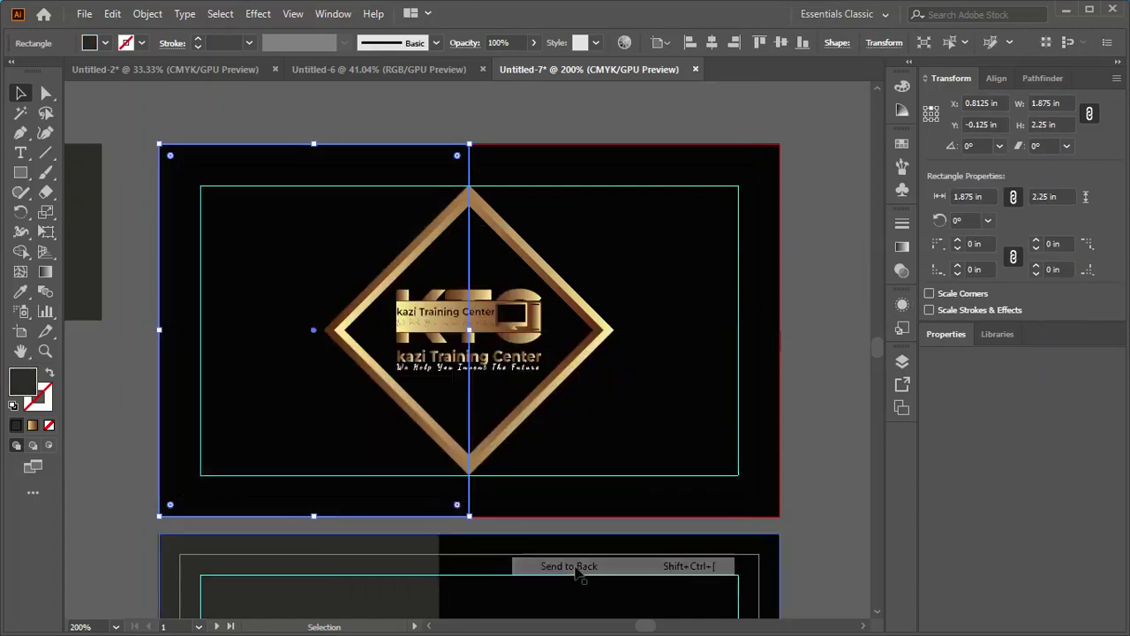
click(697, 361)
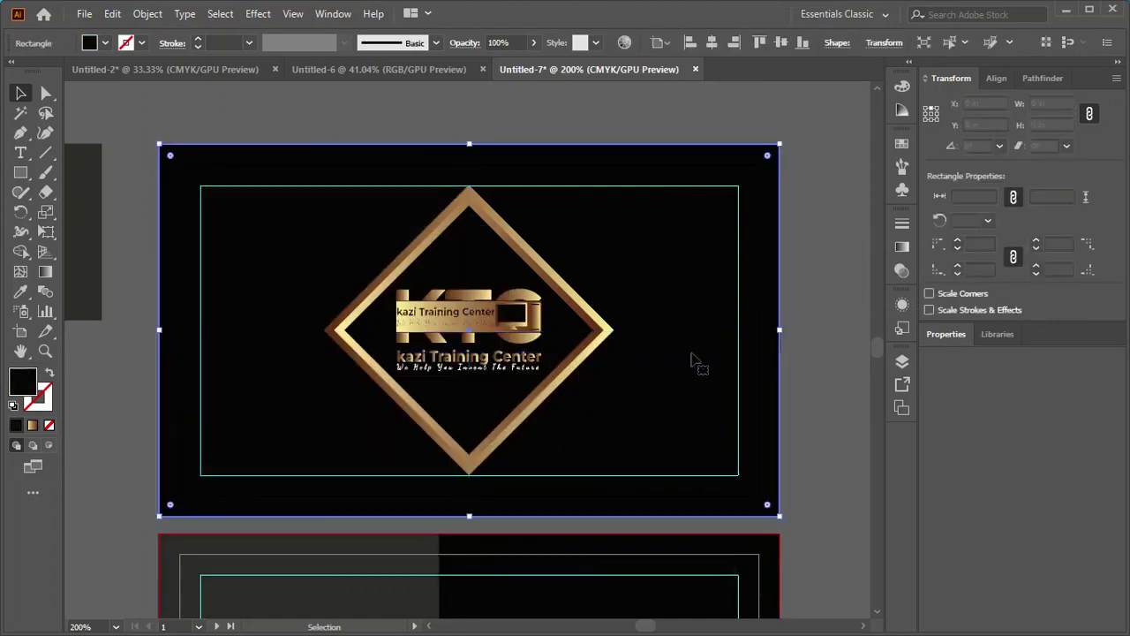
right_click(693, 358)
mouse_move(741, 511)
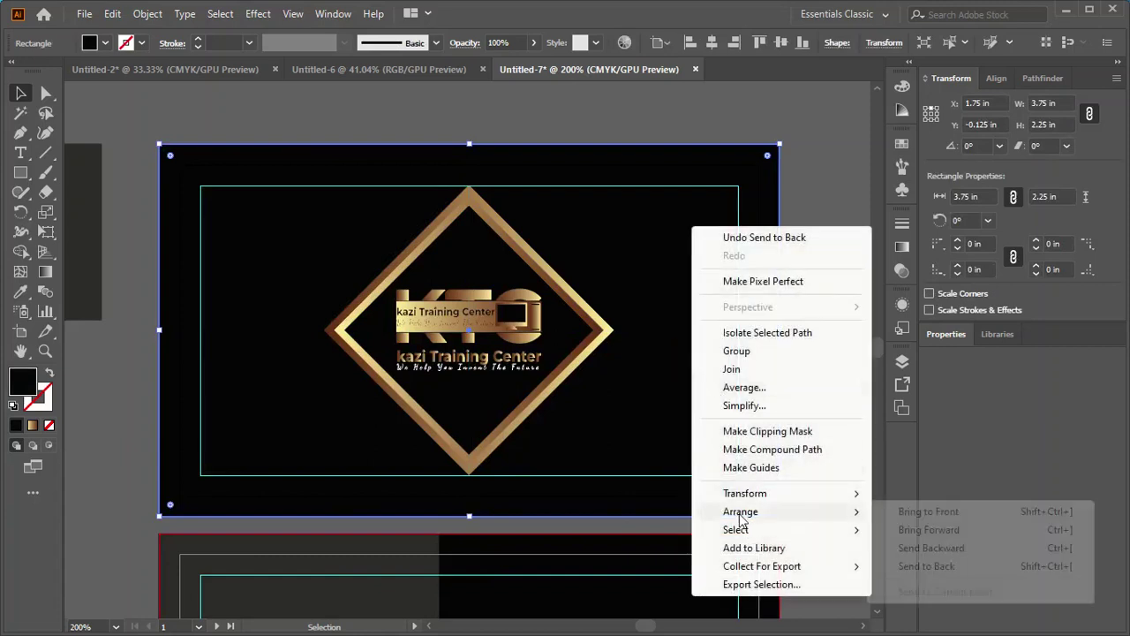
click(904, 566)
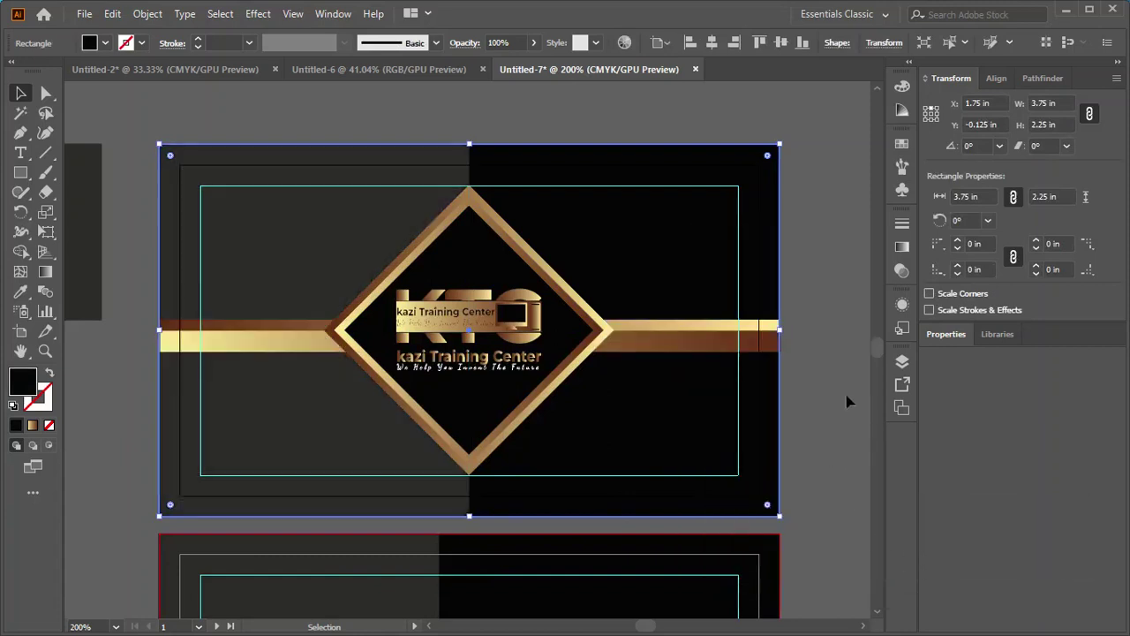
- Centre the gold band group vertically on the front card
click(820, 393)
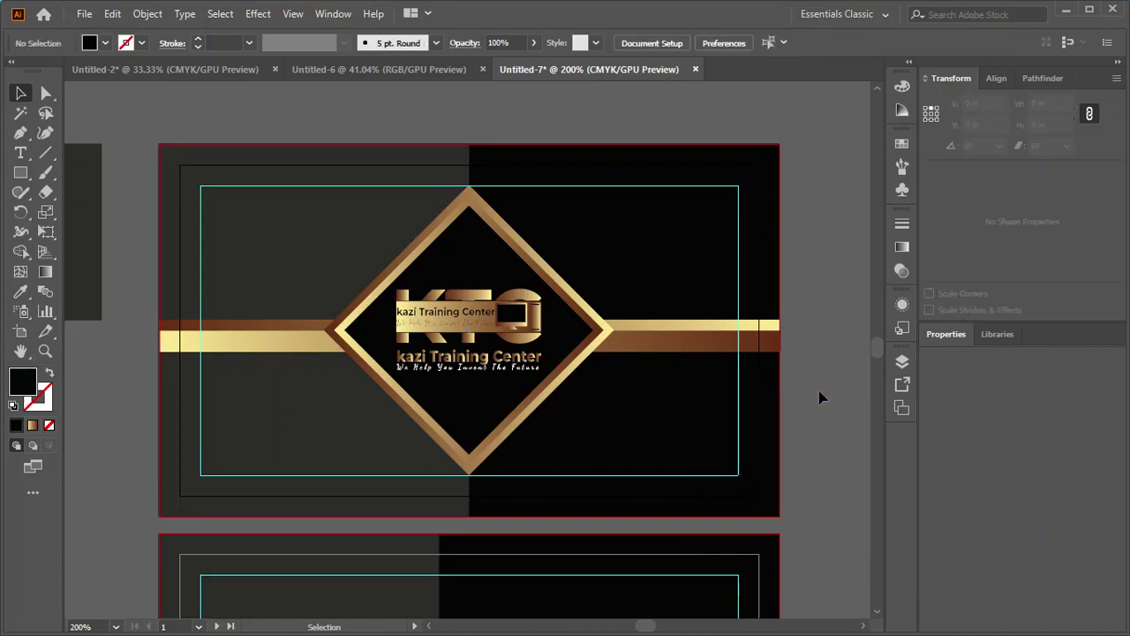
click(706, 340)
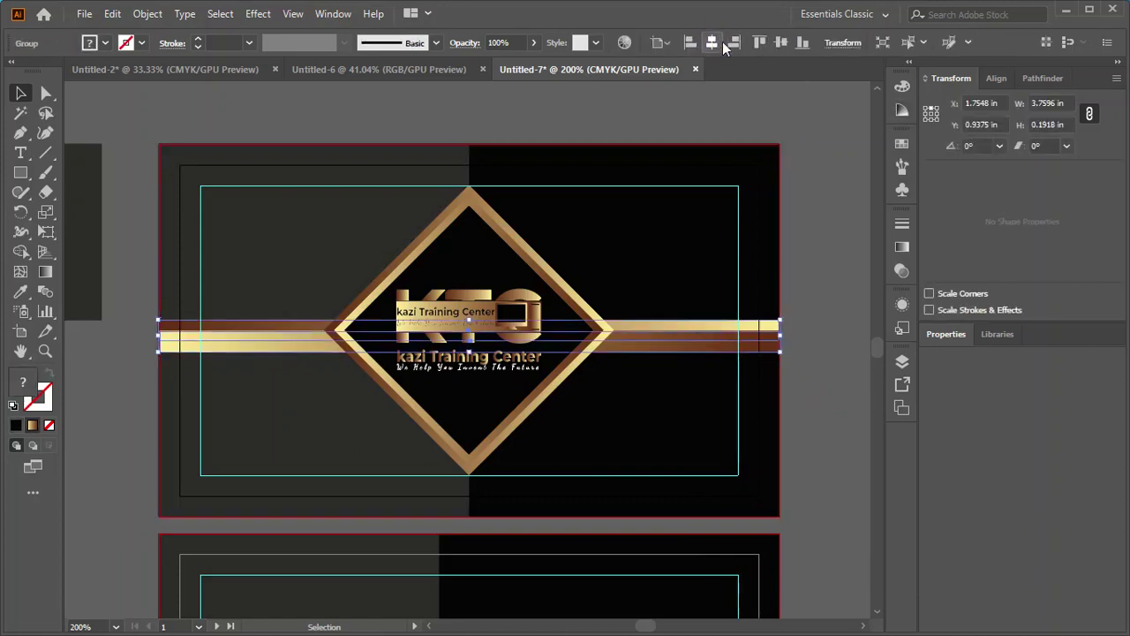
click(781, 42)
click(816, 284)
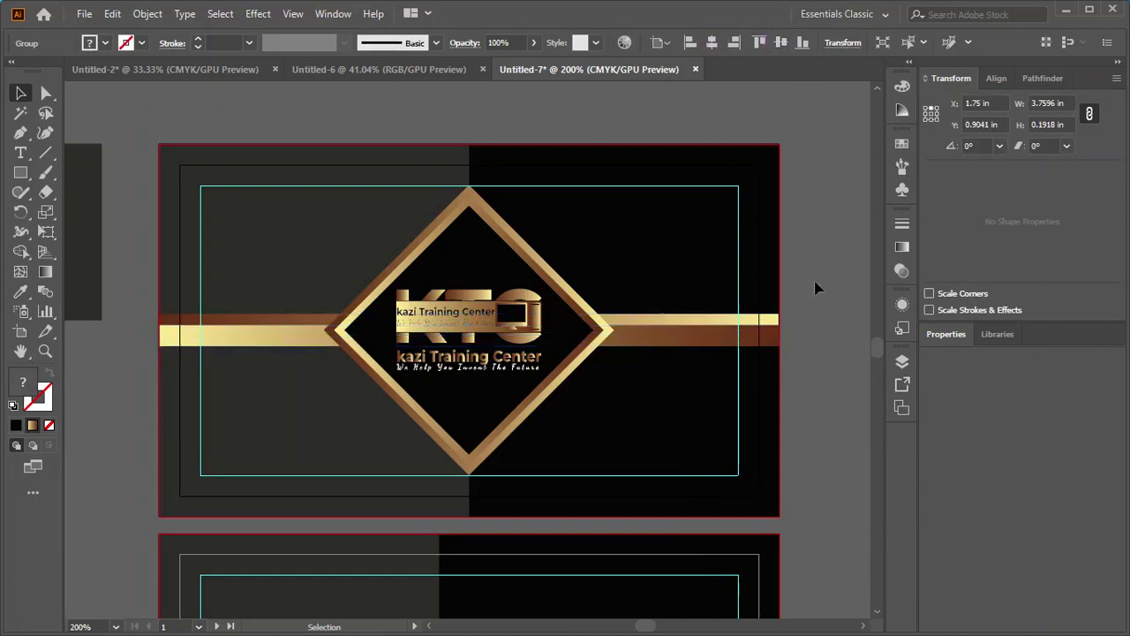
- Duplicate the gold band group down across the middle of the back card
scroll(618, 353, down, 3)
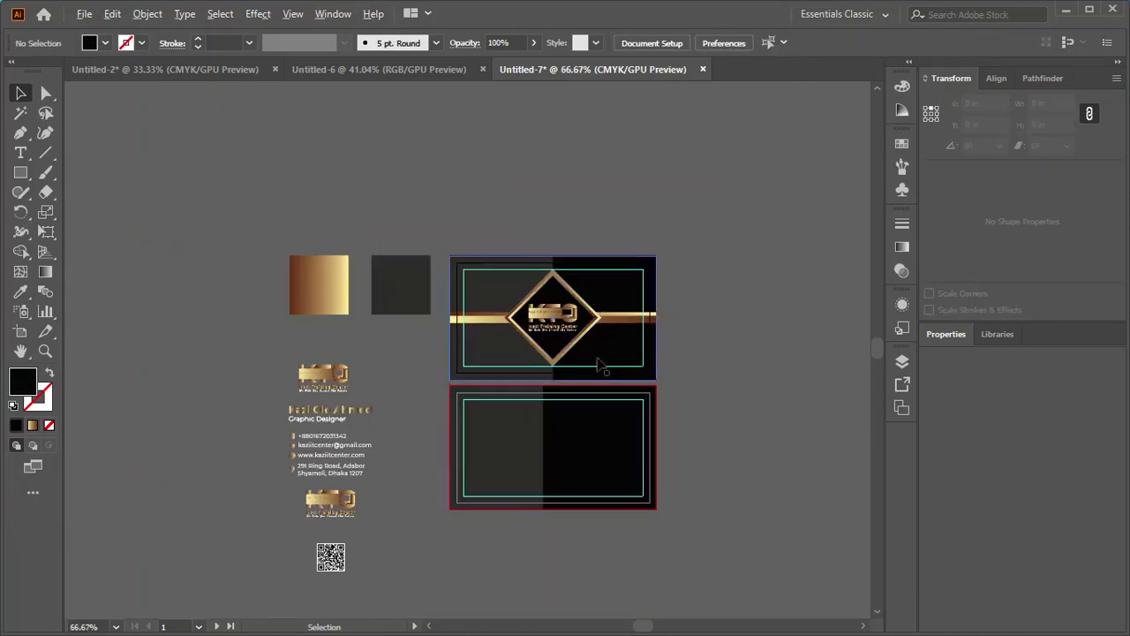
scroll(578, 537, up, 1)
scroll(402, 338, up, 1)
scroll(402, 338, down, 1)
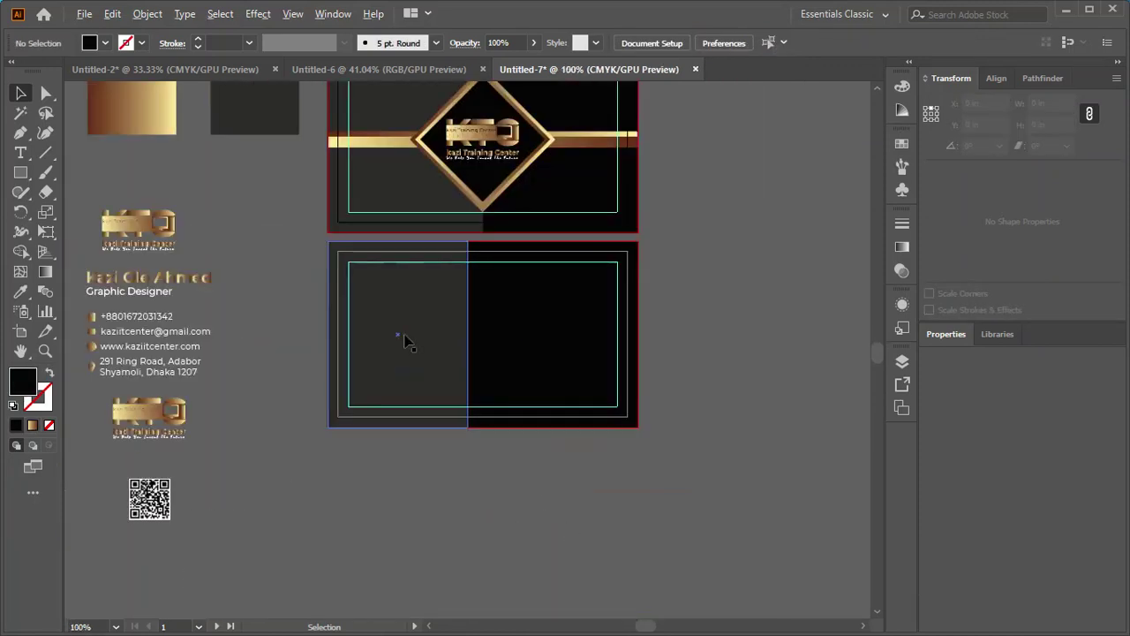
click(378, 140)
drag(382, 141, 393, 326)
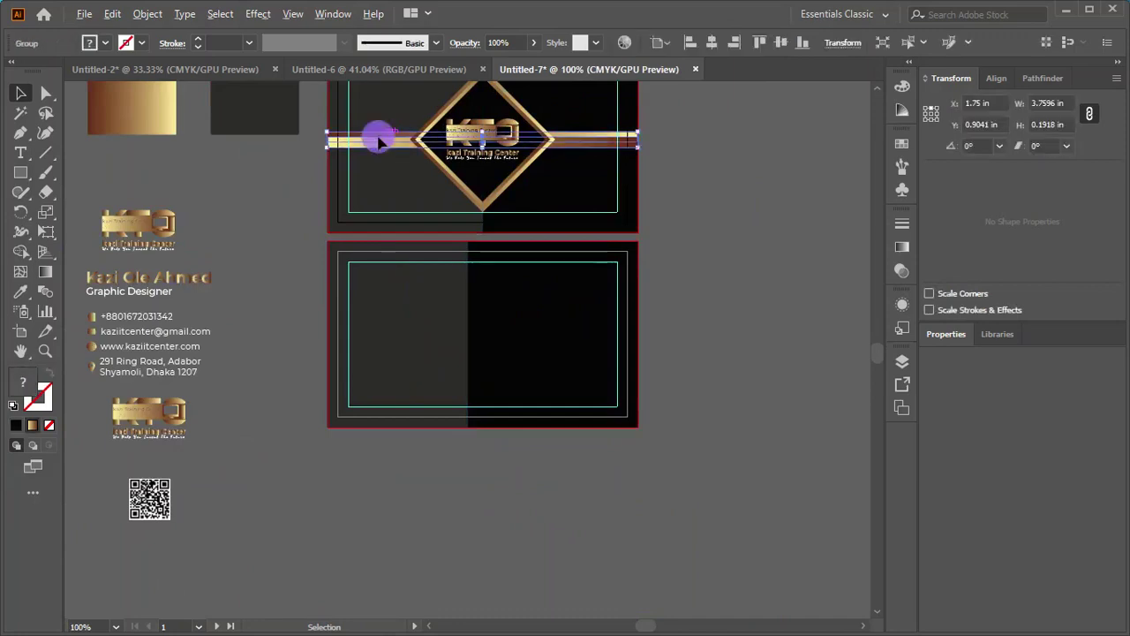
drag(393, 326, 380, 332)
- Bring the copied gold band in front of the back card's background
right_click(375, 332)
mouse_move(424, 243)
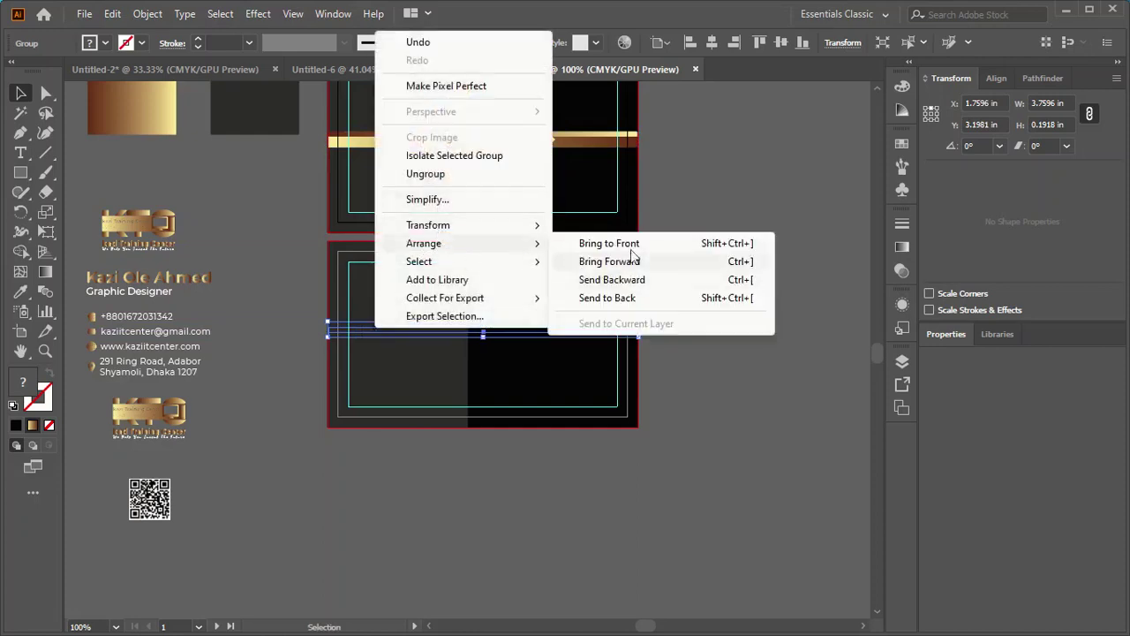
click(629, 243)
click(754, 230)
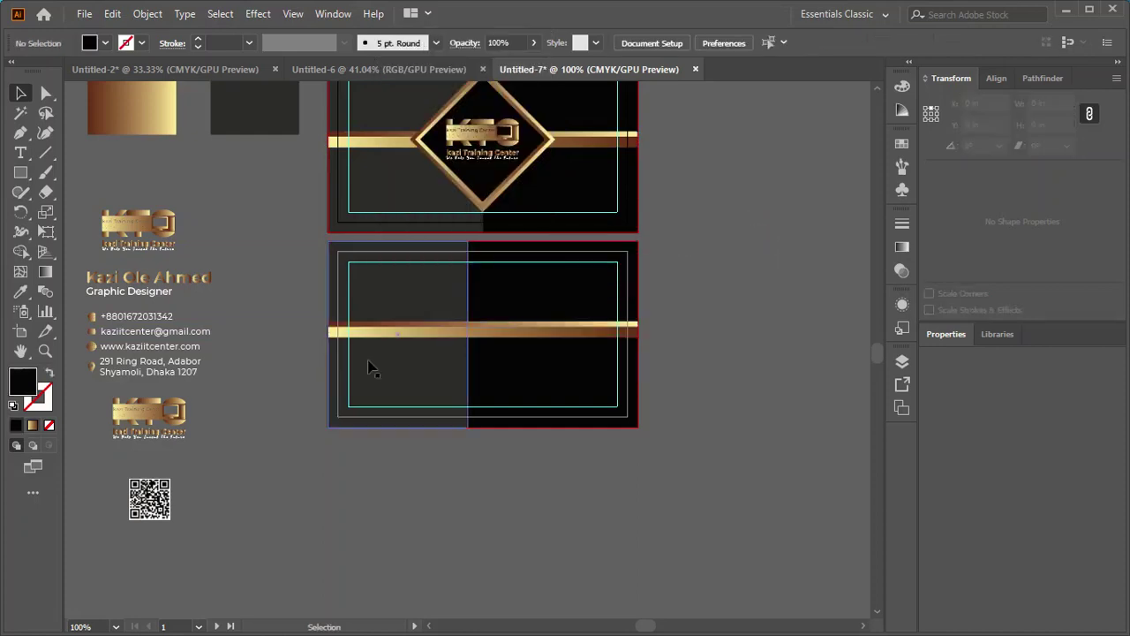
click(380, 328)
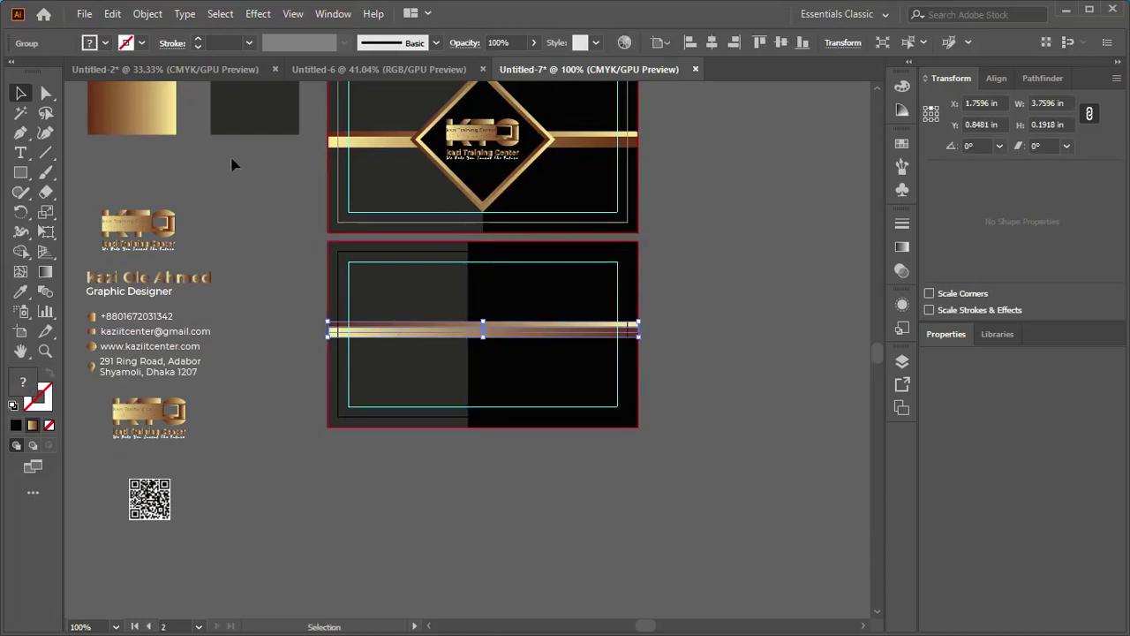
- Rotate the back card's gold band 90° using Object > Transform > Rotate
click(147, 13)
mouse_move(222, 25)
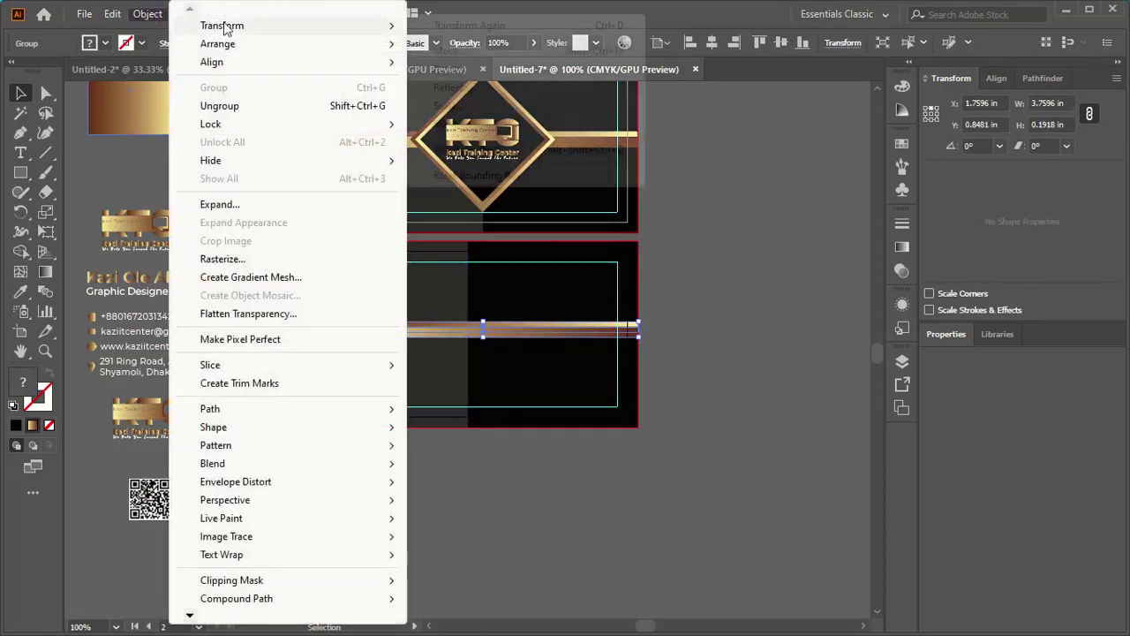
click(452, 69)
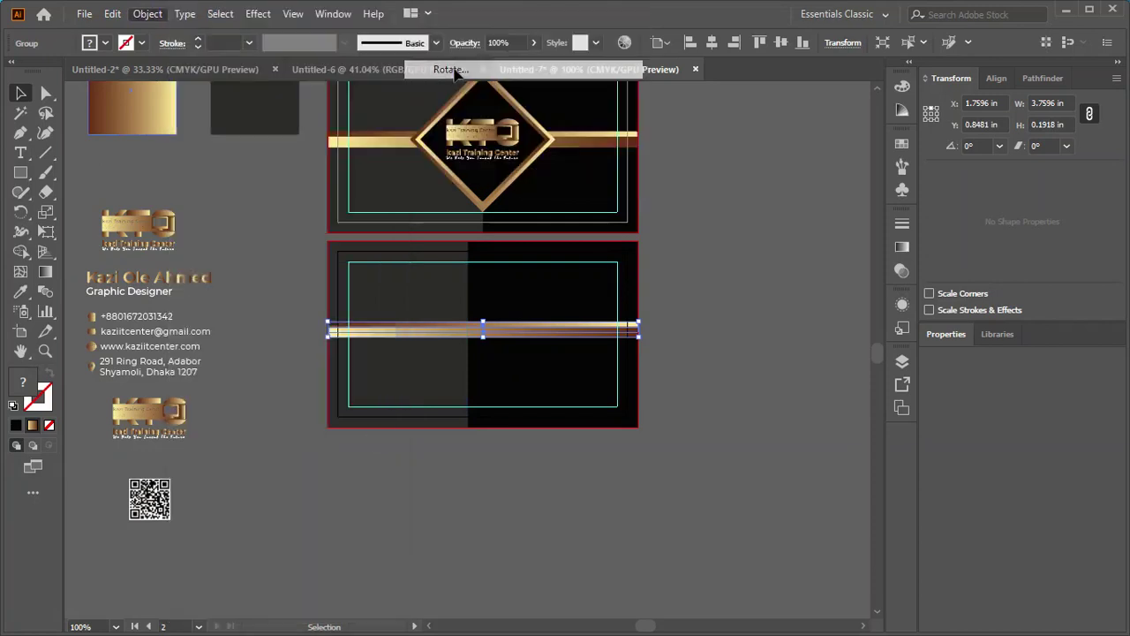
scroll(805, 200, up, 13)
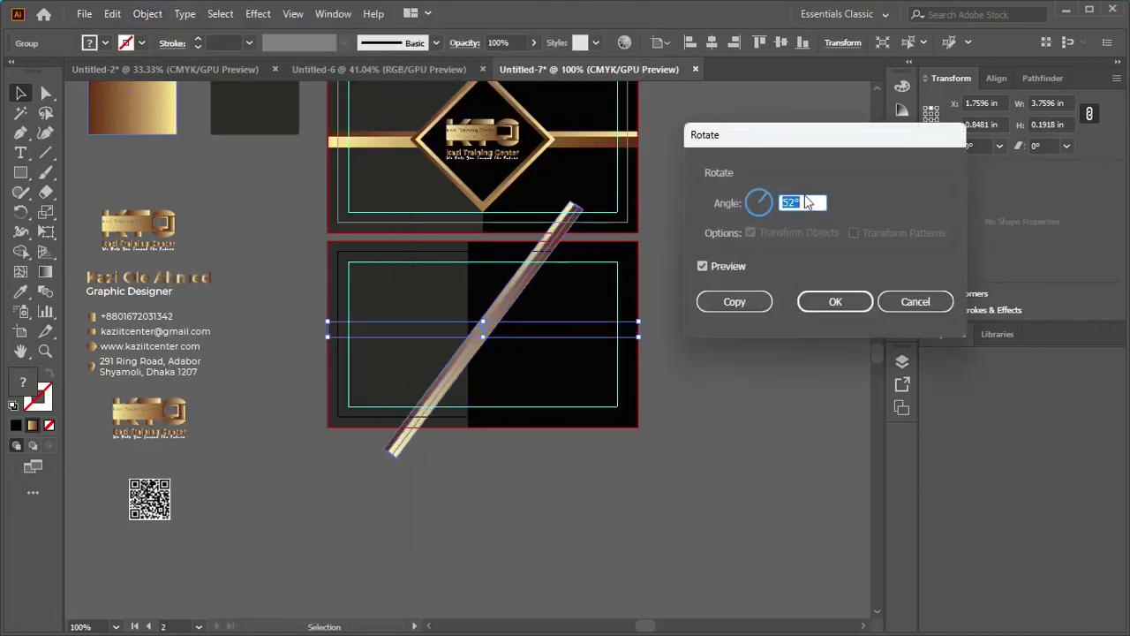
scroll(805, 201, up, 8)
scroll(807, 202, up, 3)
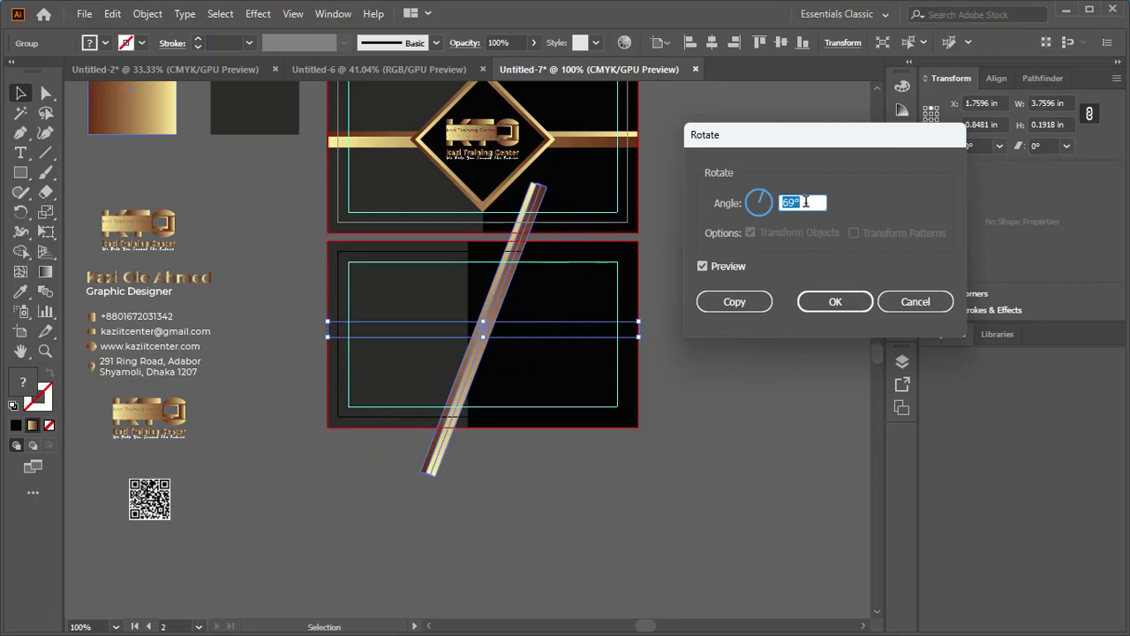
scroll(804, 201, up, 6)
scroll(805, 203, up, 12)
scroll(807, 202, up, 3)
scroll(808, 203, up, 2)
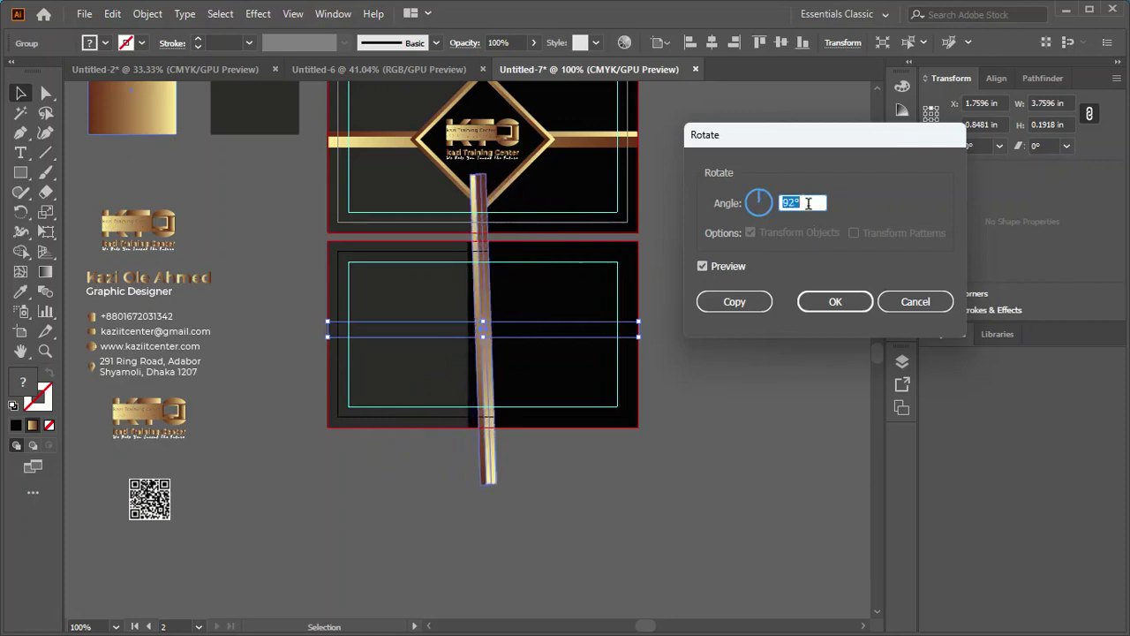
scroll(808, 203, down, 1)
click(835, 302)
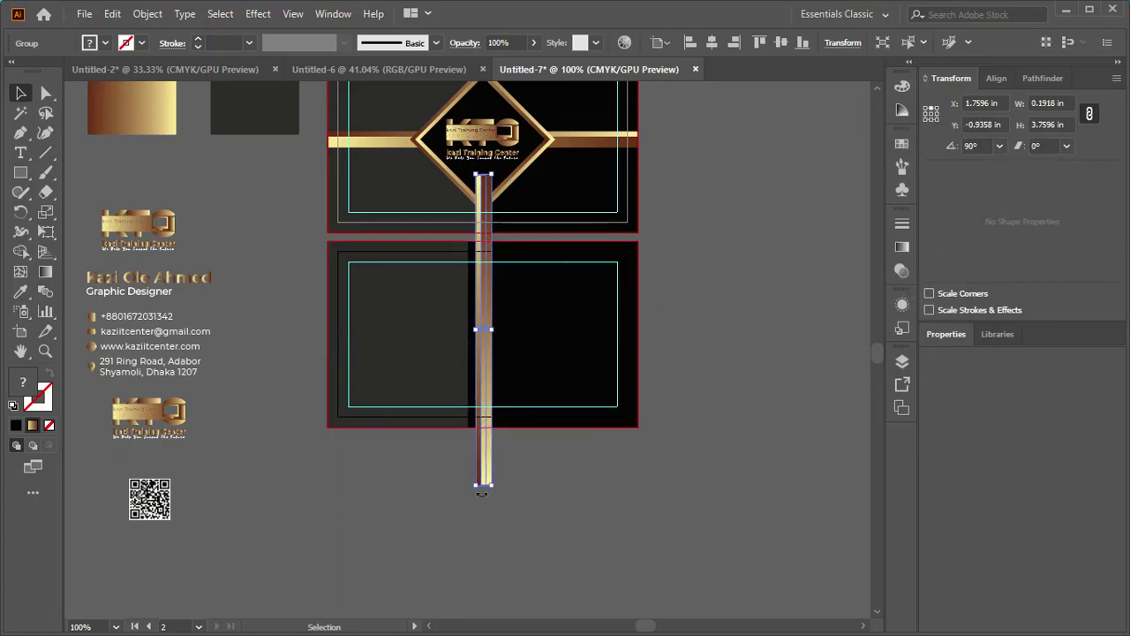
- Shorten the upright gold bar from its bottom end to about 2.6 inches
scroll(484, 488, up, 3)
scroll(495, 530, up, 1)
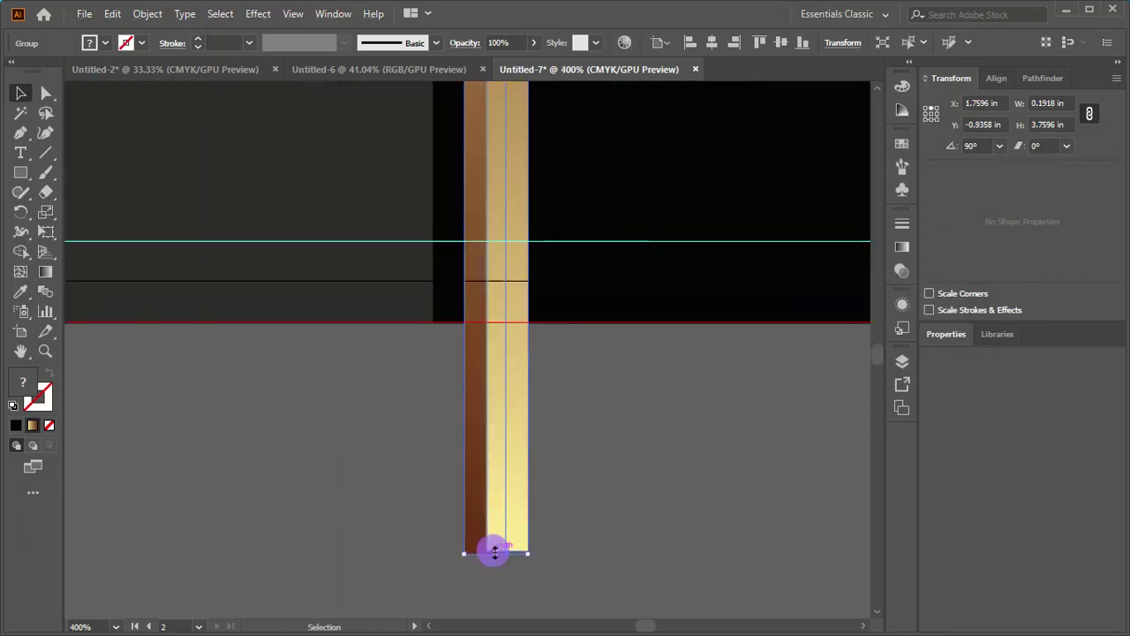
drag(495, 552, 494, 173)
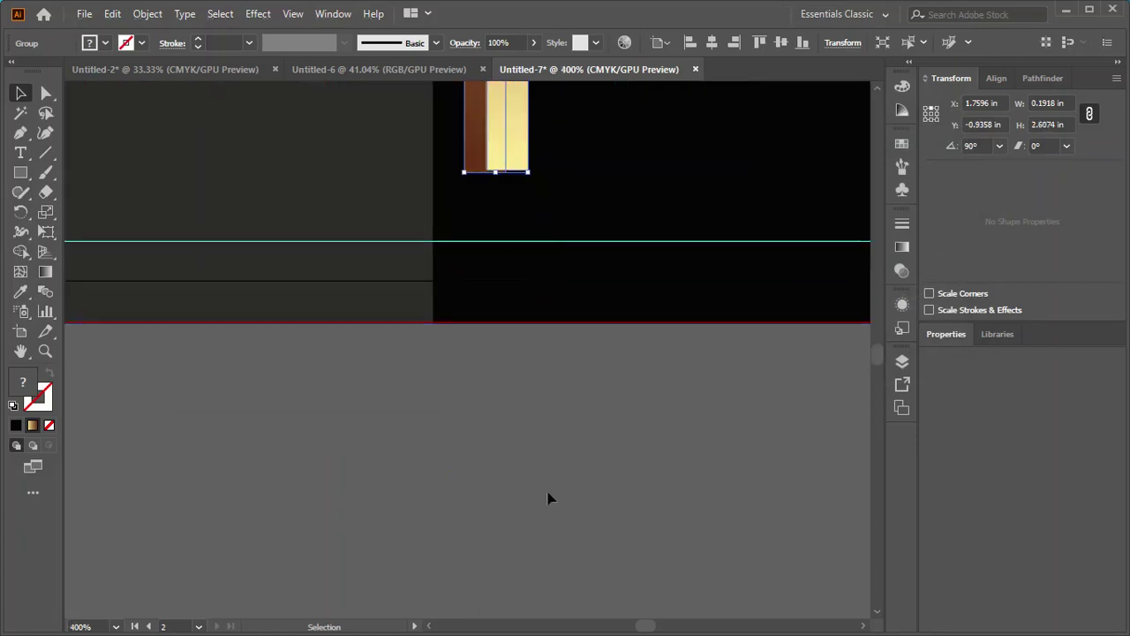
scroll(547, 499, down, 5)
scroll(541, 478, up, 1)
- Reposition the gold bar, centre it vertically, and shorten it from the top
scroll(544, 442, up, 1)
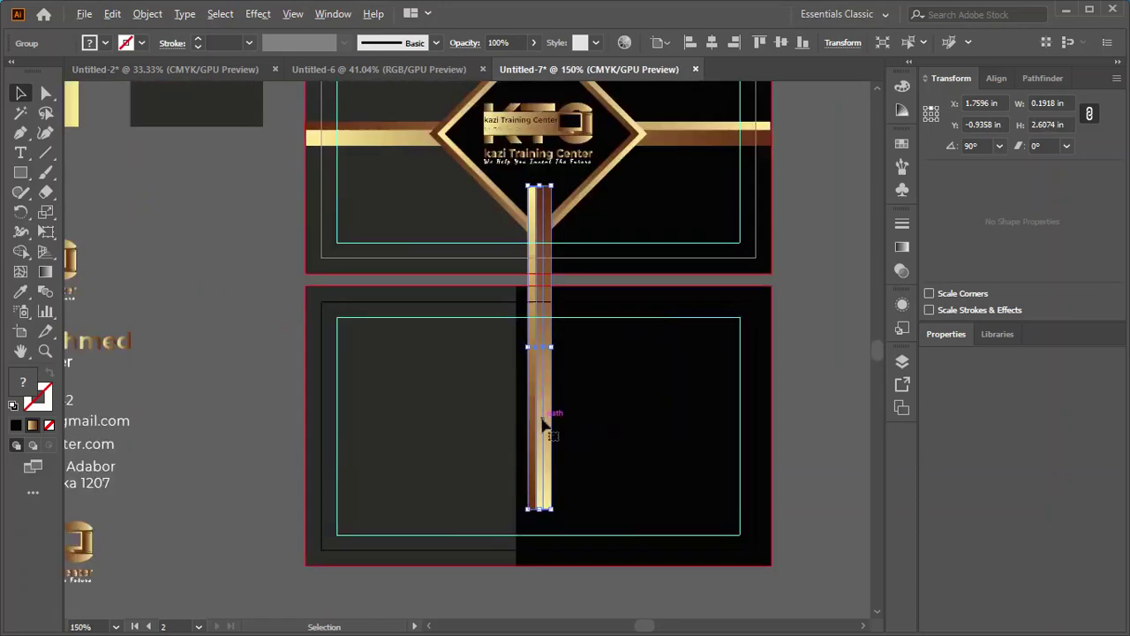
drag(538, 409, 514, 464)
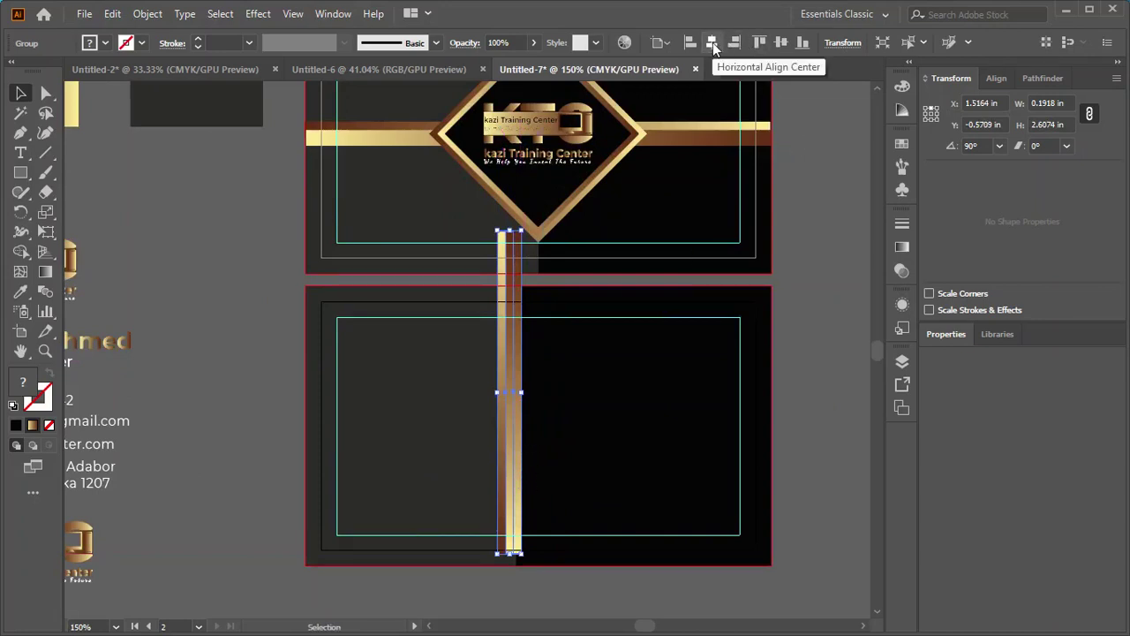
click(781, 42)
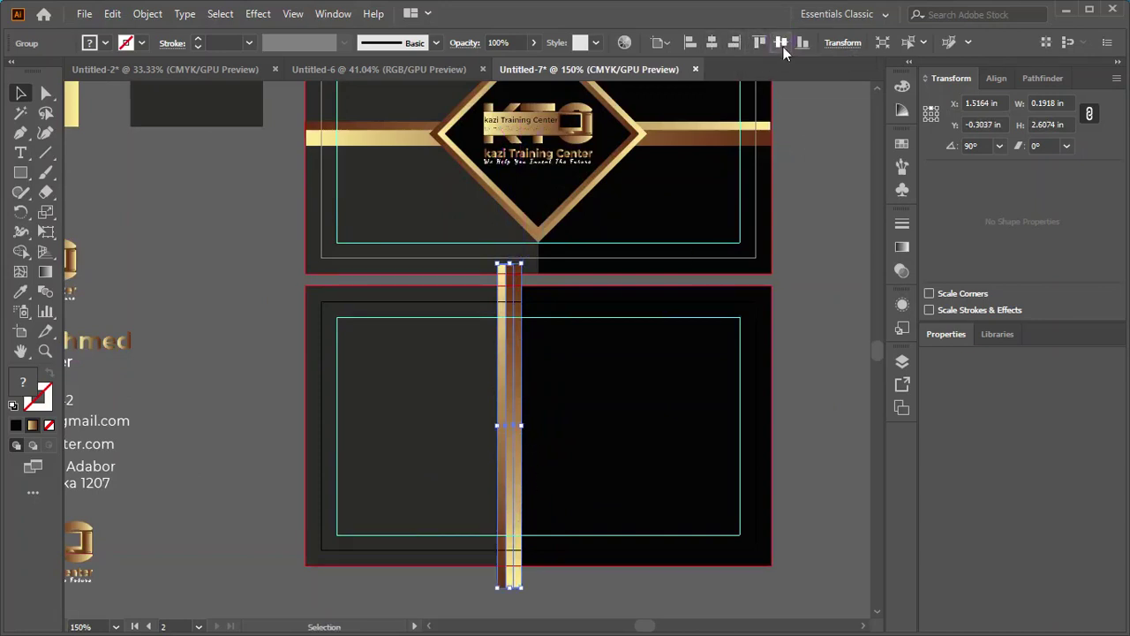
scroll(514, 291, up, 3)
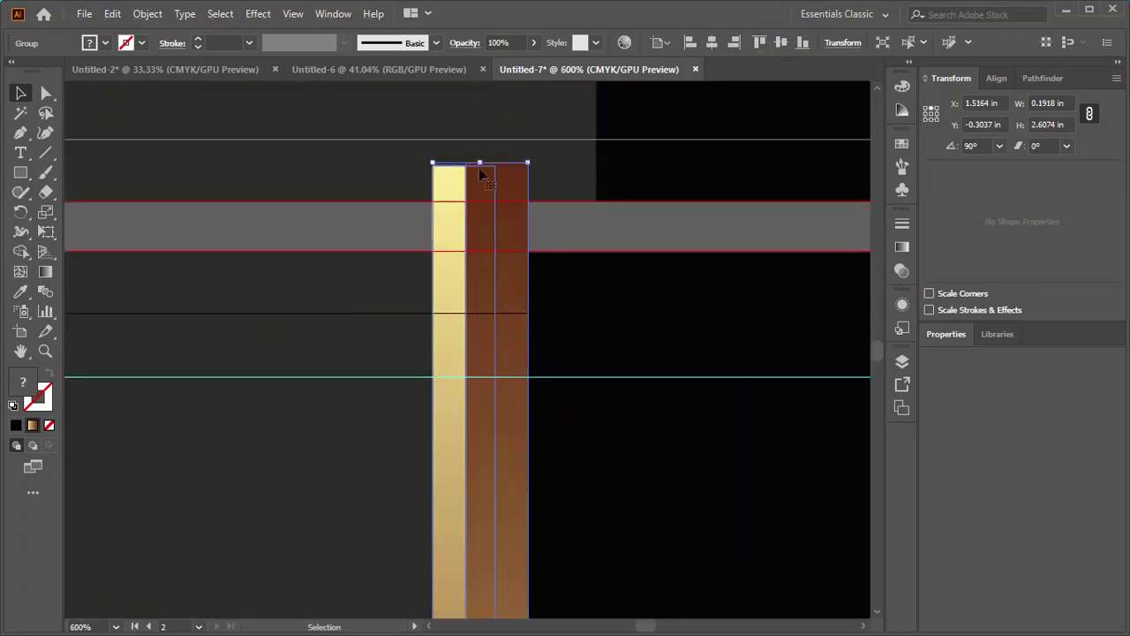
drag(479, 163, 484, 380)
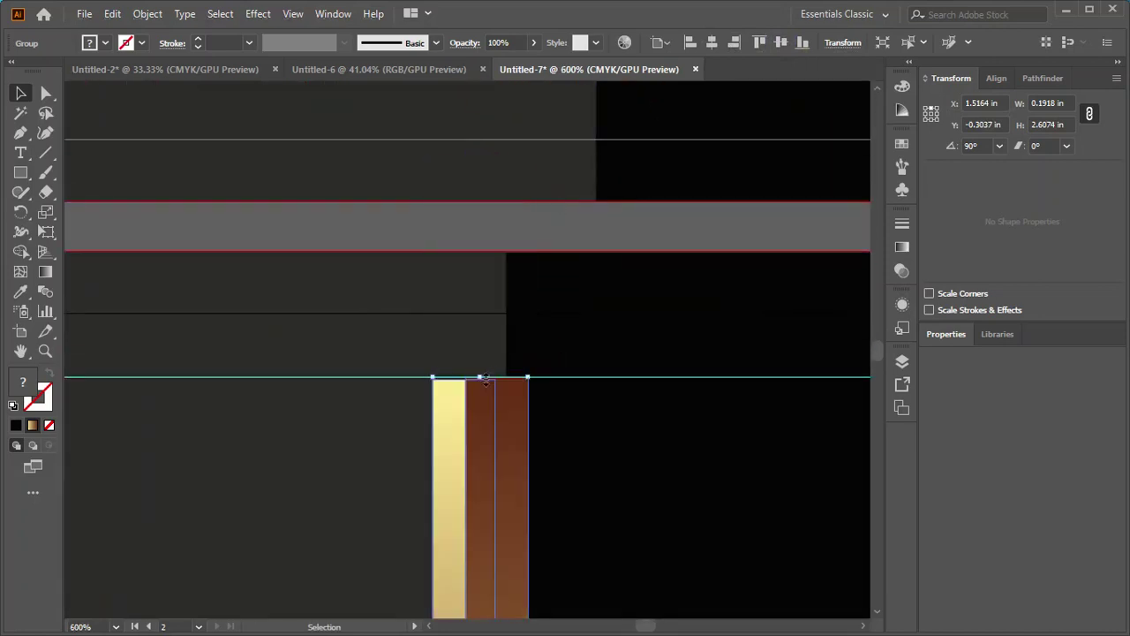
scroll(509, 402, down, 5)
scroll(494, 582, up, 2)
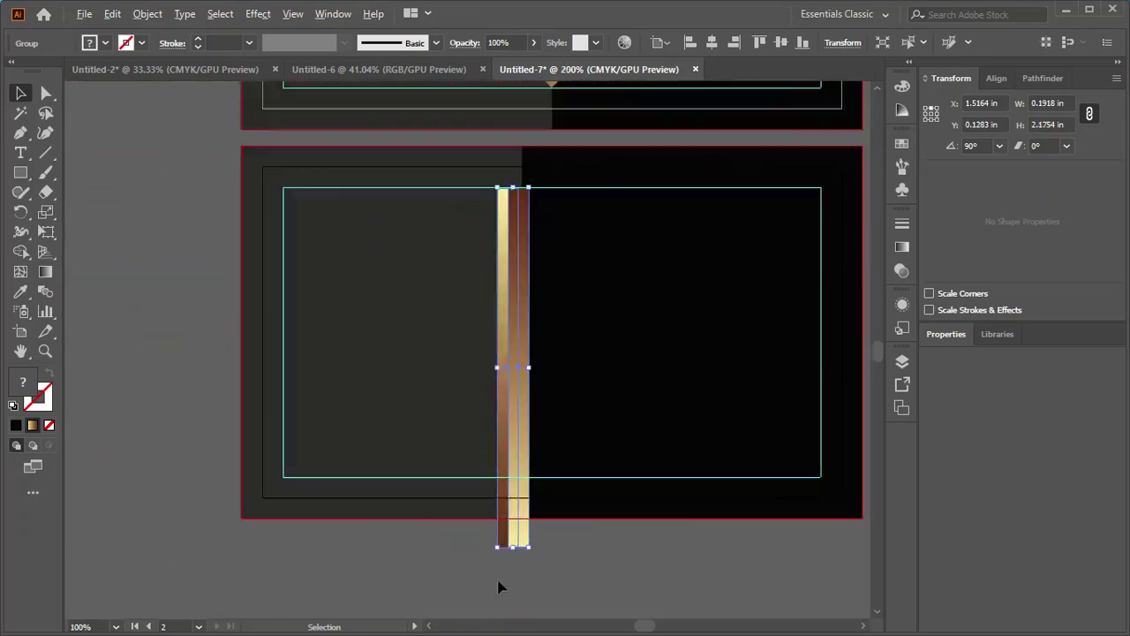
scroll(504, 565, up, 3)
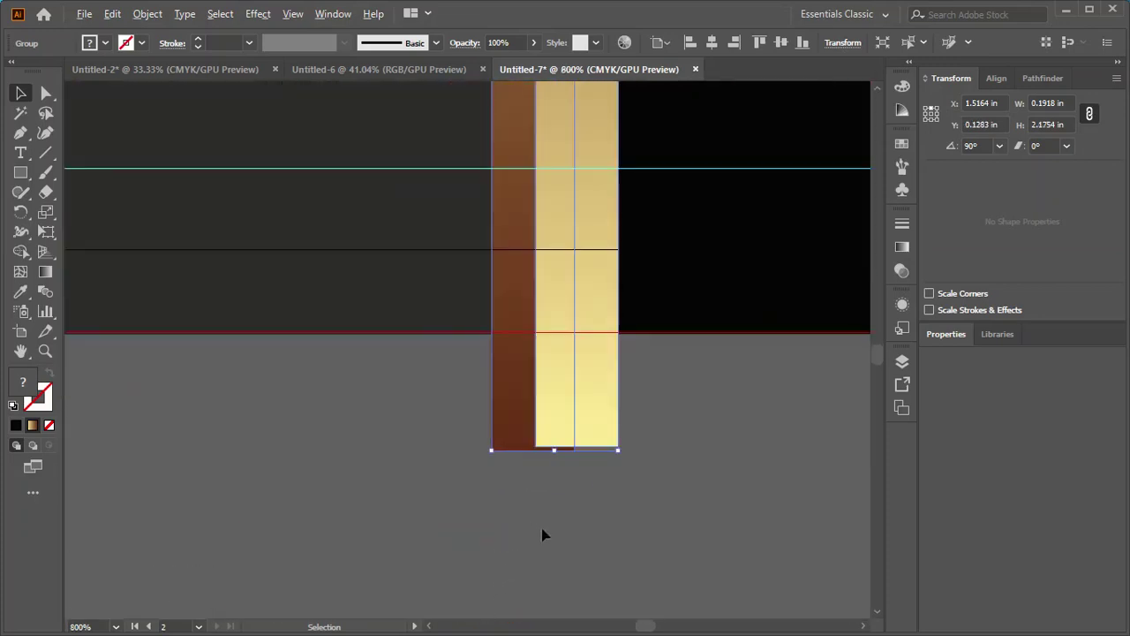
- Ungroup the bar and bottom-align its light gold and brown strips to the selection
right_click(558, 412)
click(609, 250)
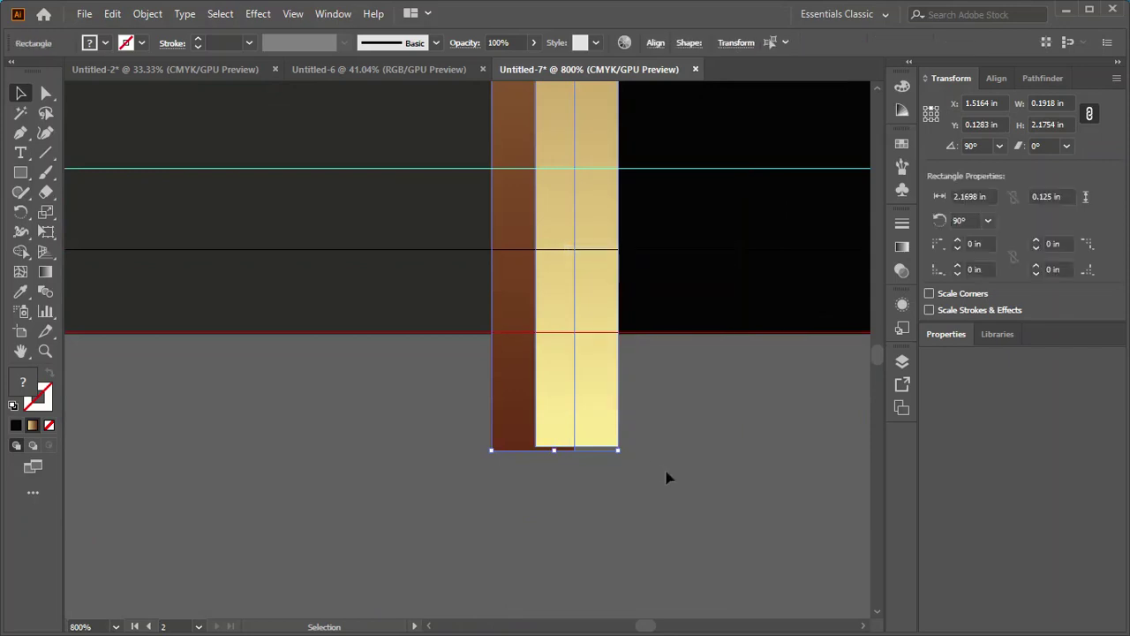
click(667, 477)
click(589, 412)
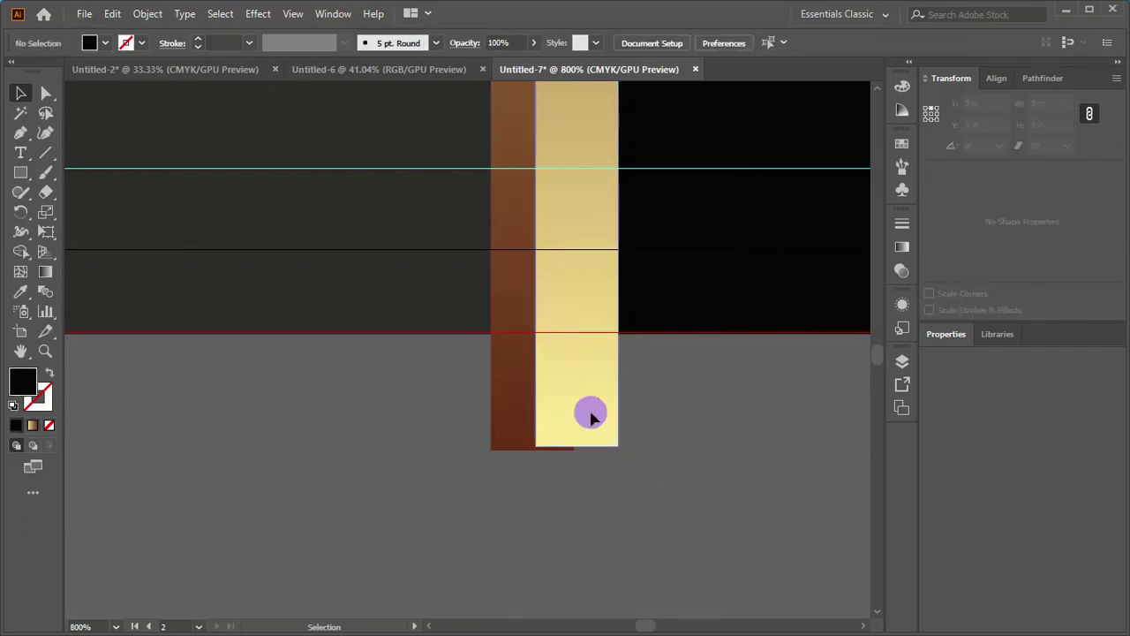
shift+click(510, 436)
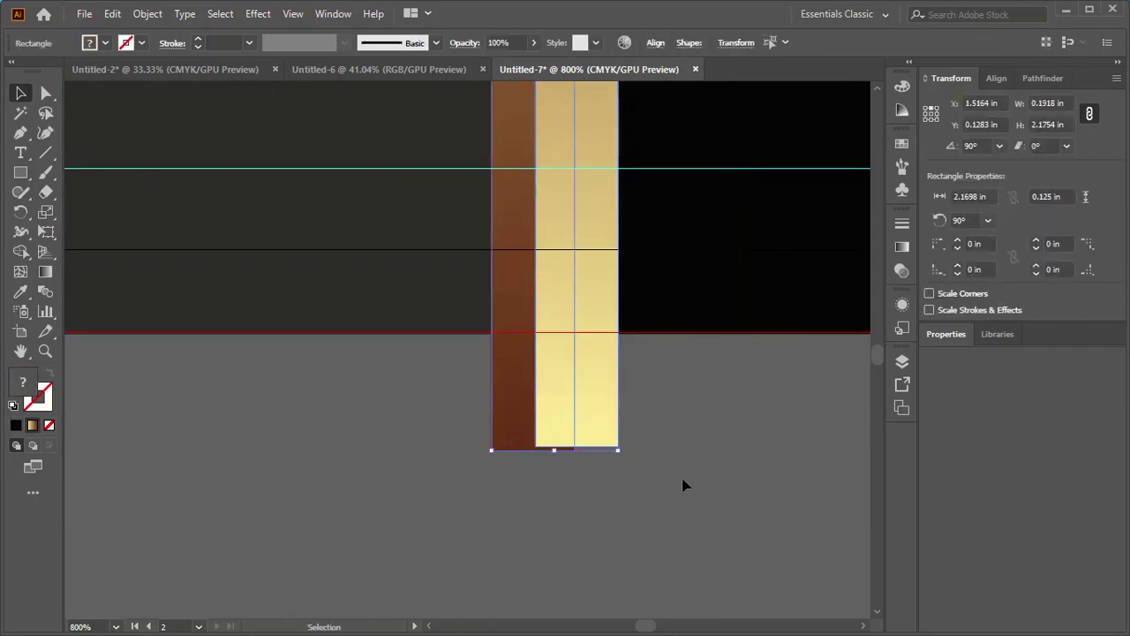
click(658, 46)
click(644, 187)
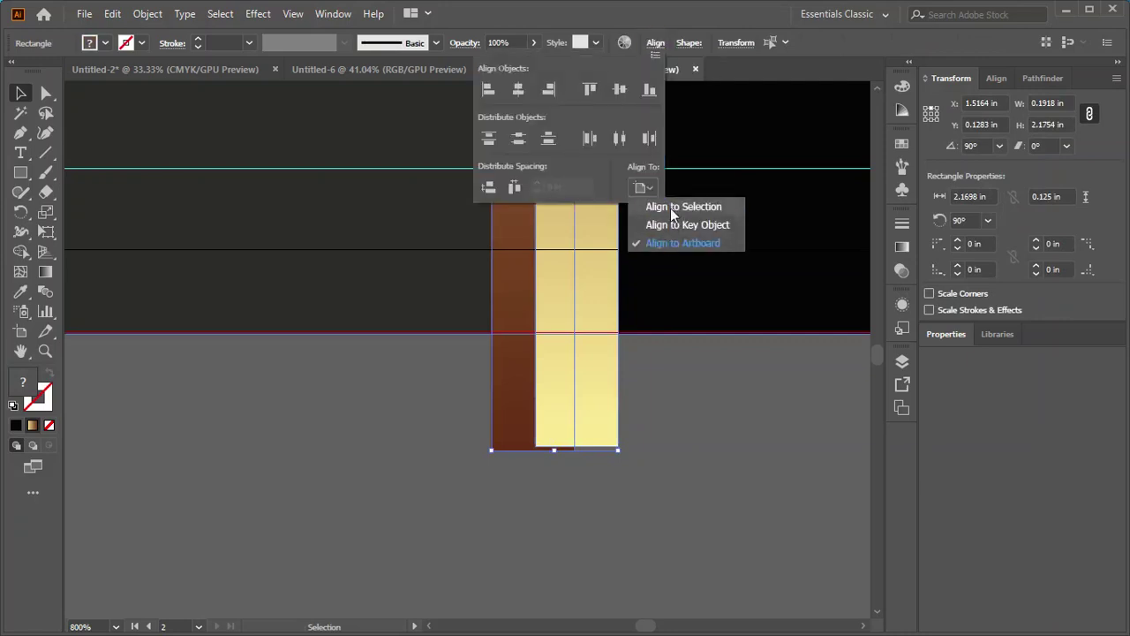
click(671, 209)
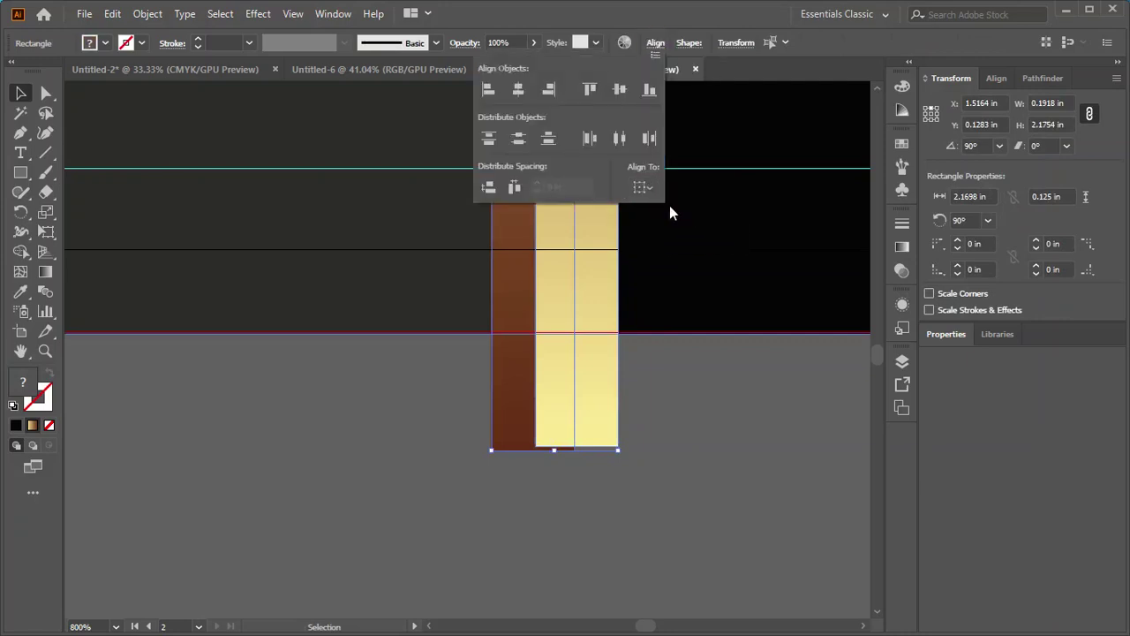
click(652, 93)
click(664, 423)
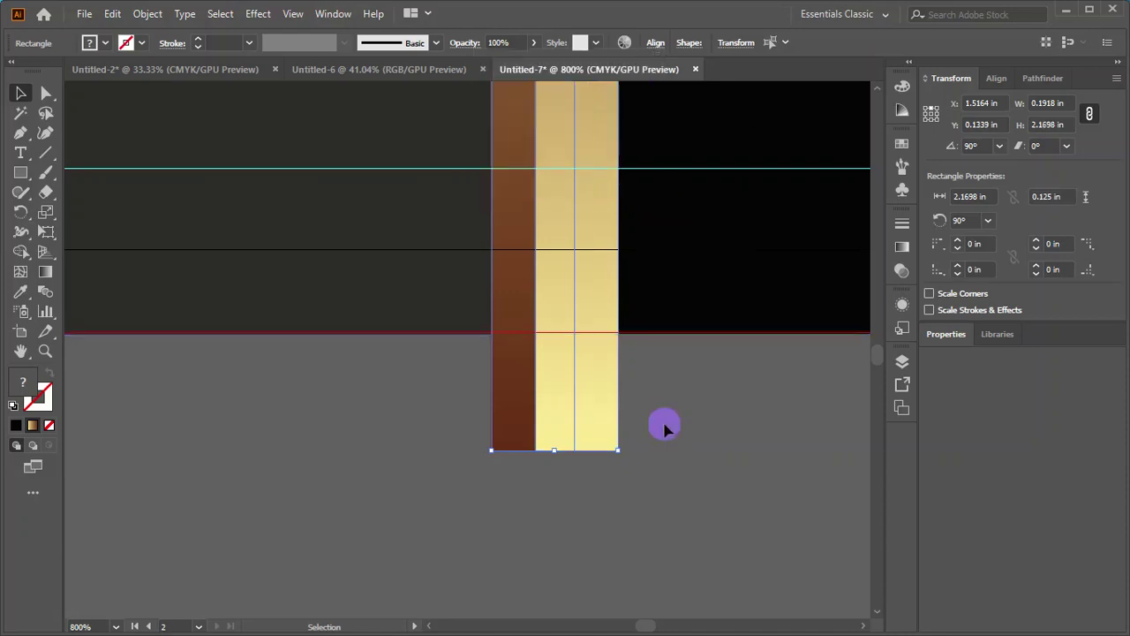
- Regroup the aligned strips into one gold stripe
click(508, 414)
right_click(540, 415)
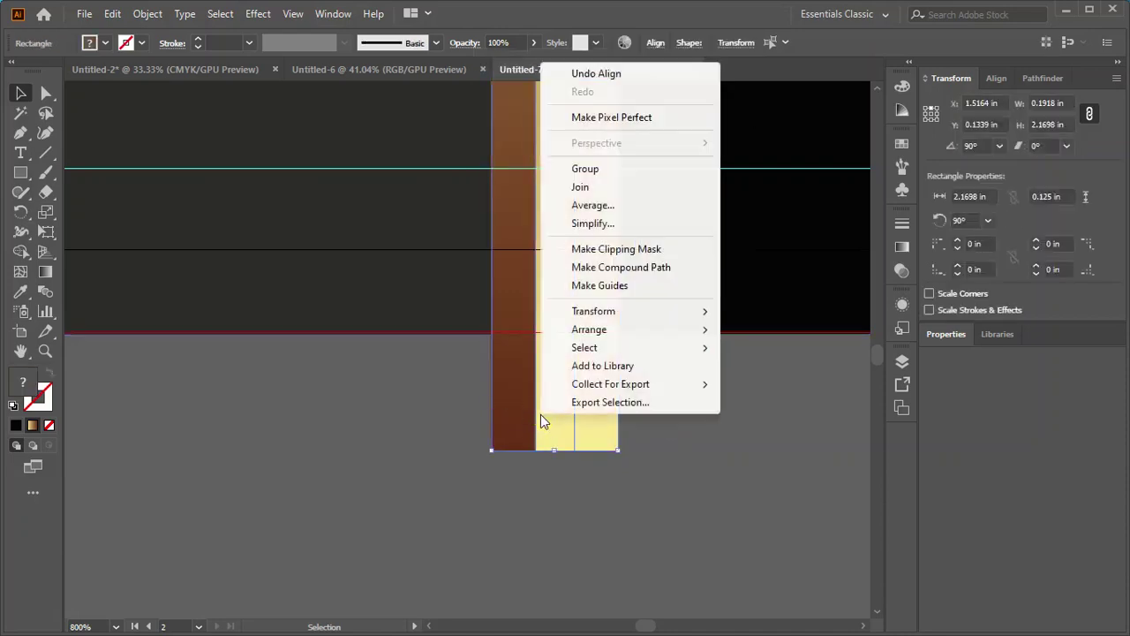
click(593, 172)
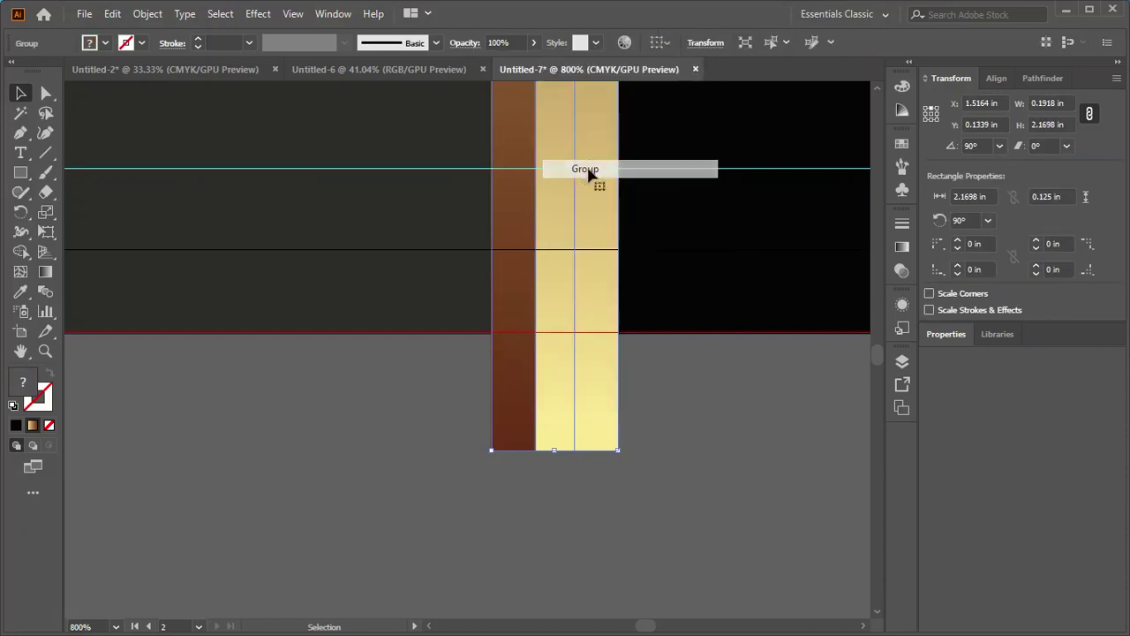
click(394, 474)
scroll(406, 545, down, 3)
scroll(406, 545, down, 2)
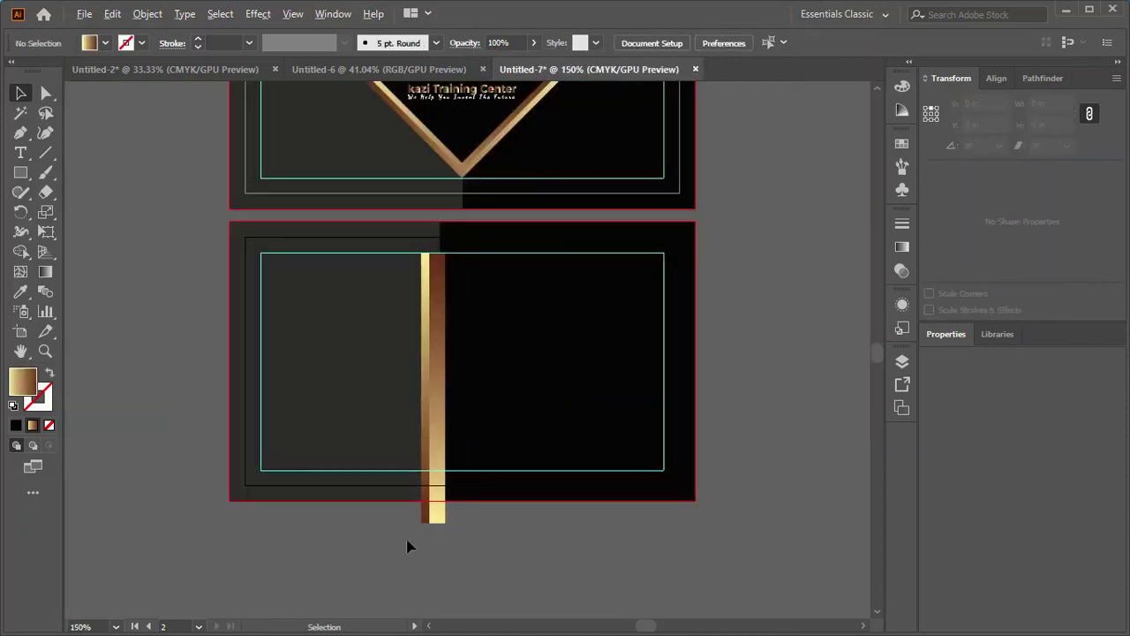
- Stretch the gold stripe from the back card's top edge to its bottom edge
drag(430, 428, 433, 402)
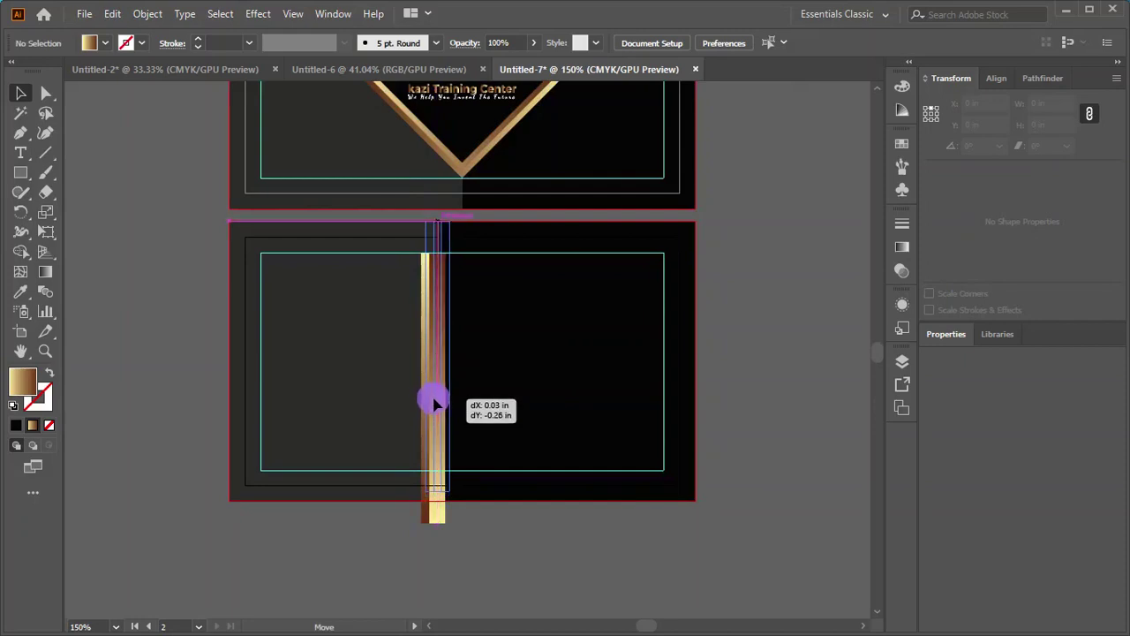
drag(433, 402, 436, 402)
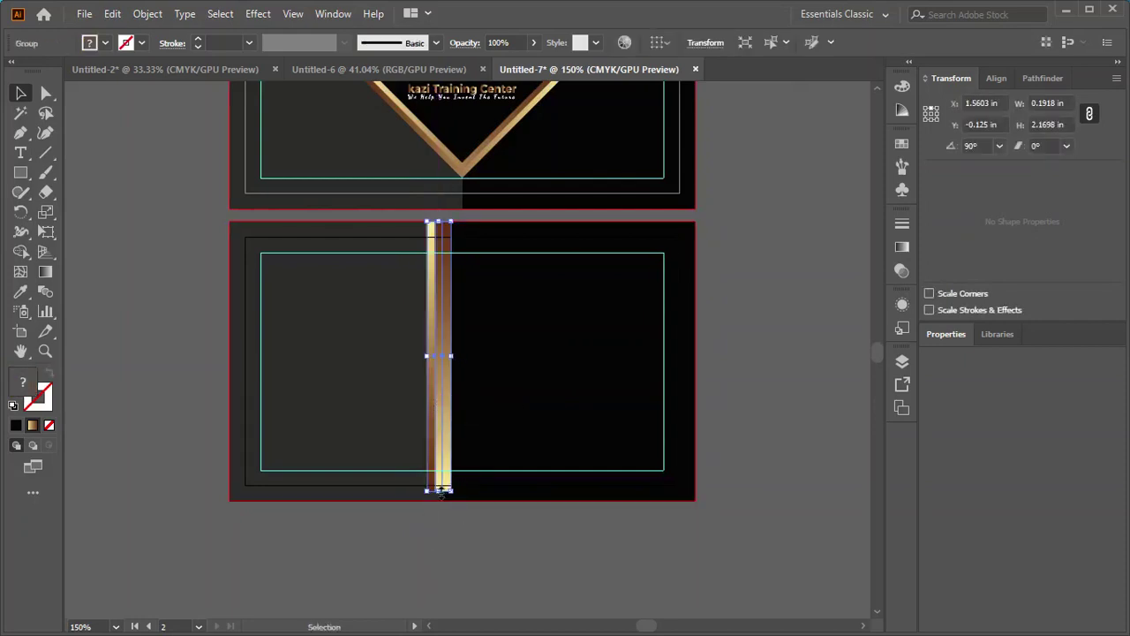
drag(439, 491, 435, 502)
click(497, 562)
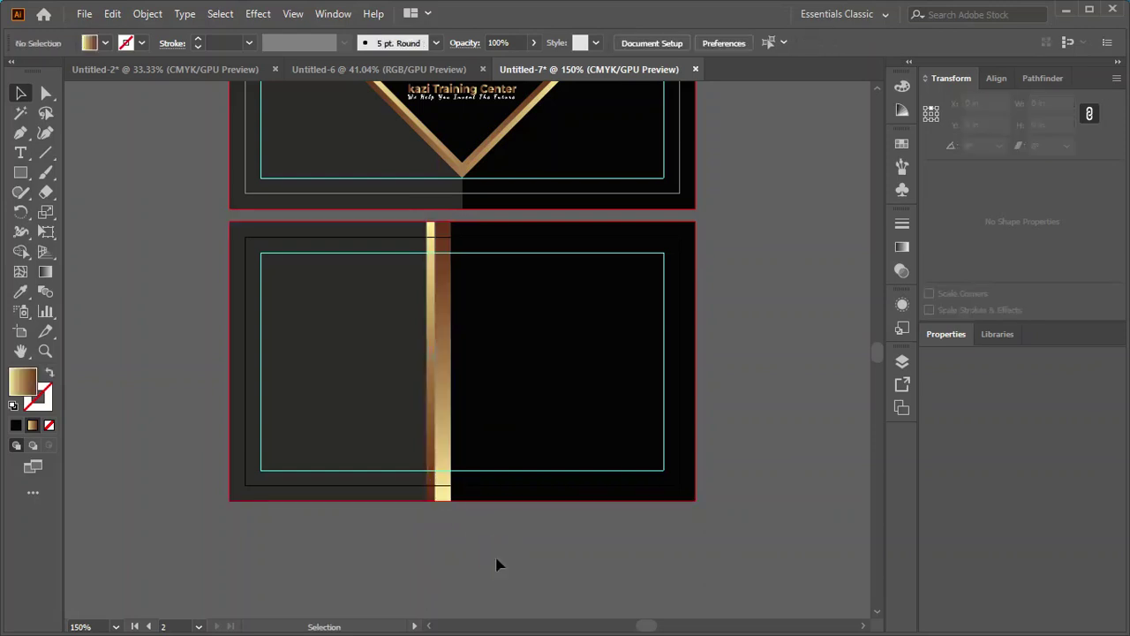
key(ctrl+minus)
key(ctrl+minus)
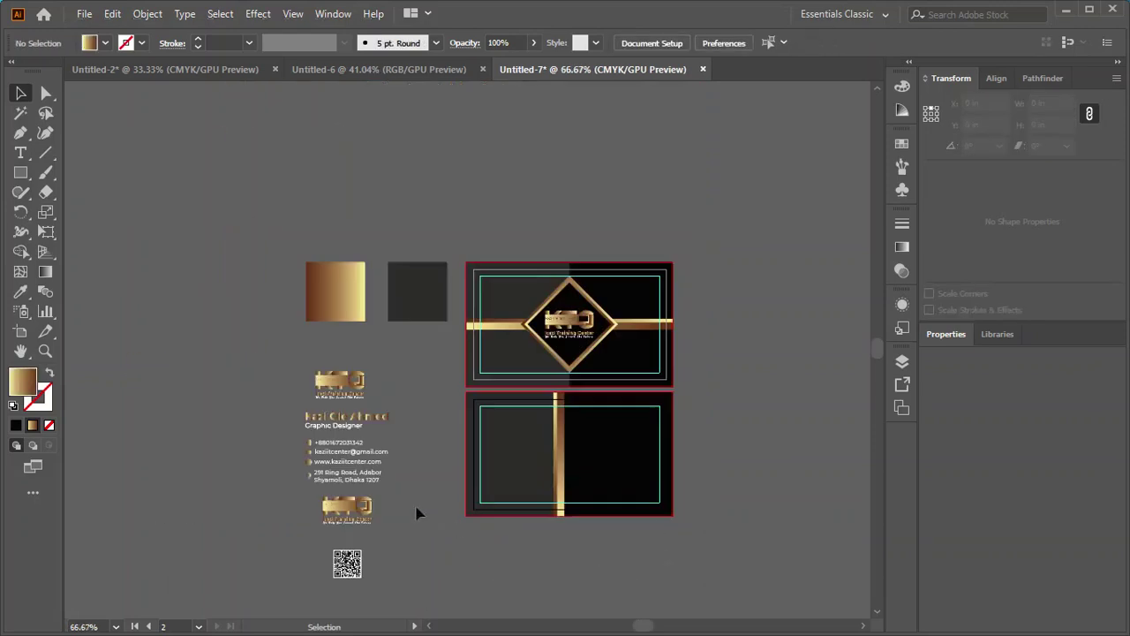
click(326, 386)
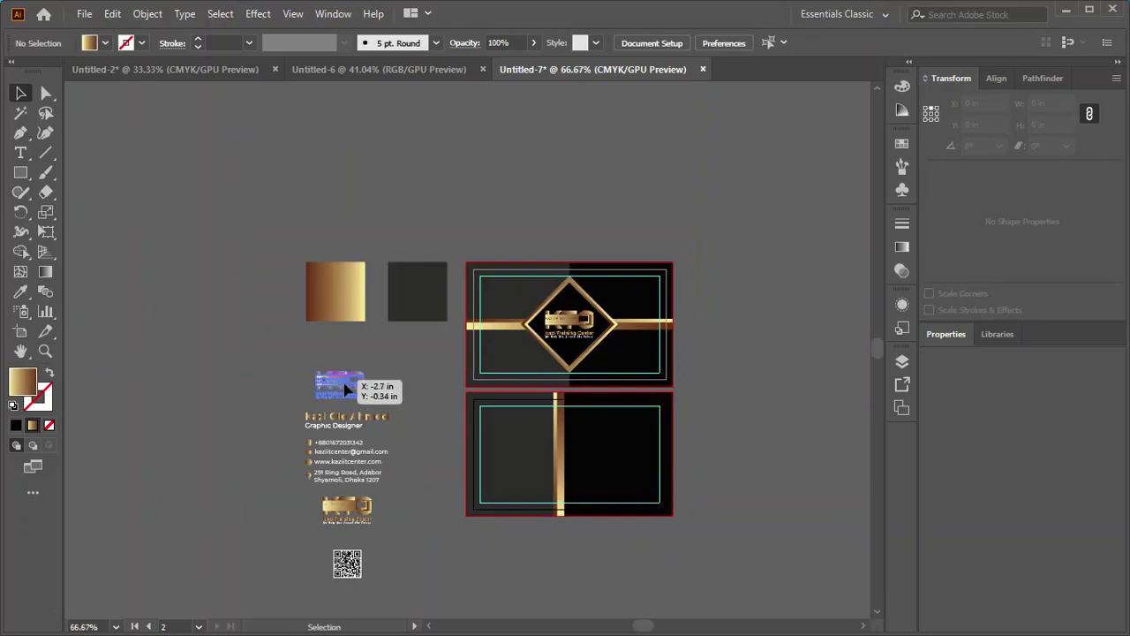
- Copy the gold logo and QR code onto the back card's grey left side, brought to front
drag(391, 593, 297, 507)
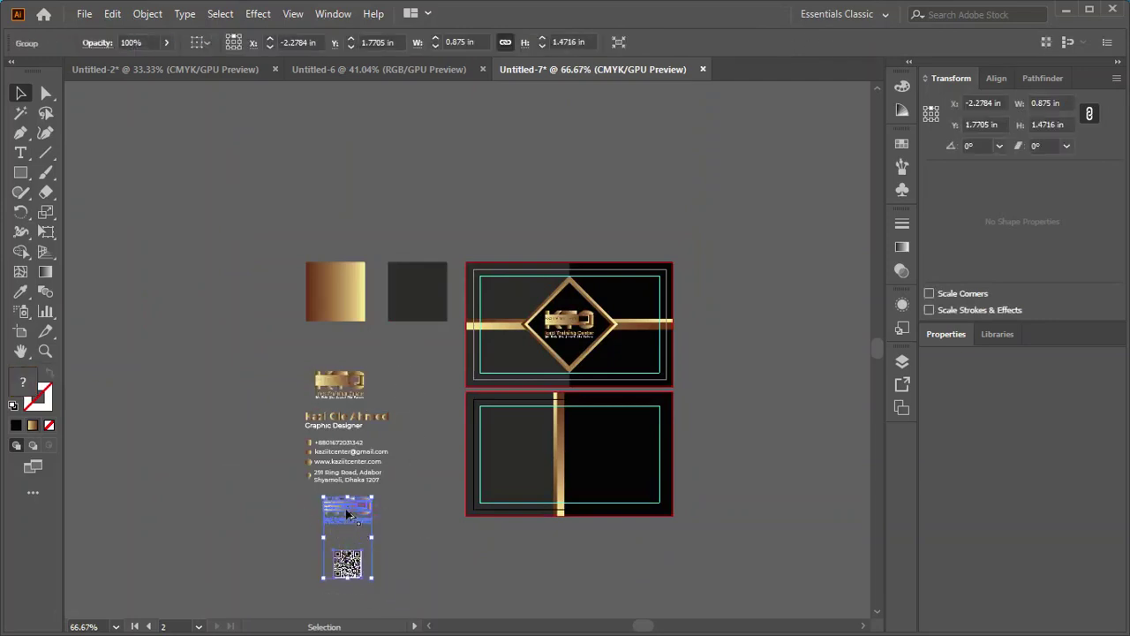
mouse_move(347, 514)
mouse_down()
mouse_move(506, 447)
mouse_move(506, 434)
mouse_up()
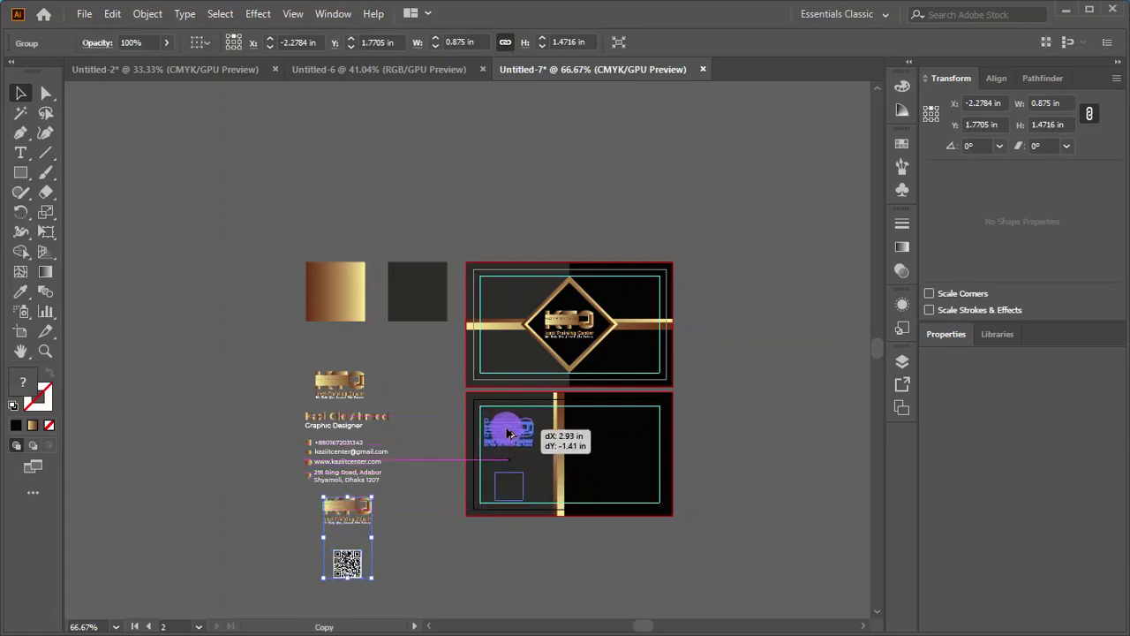
drag(507, 432, 504, 433)
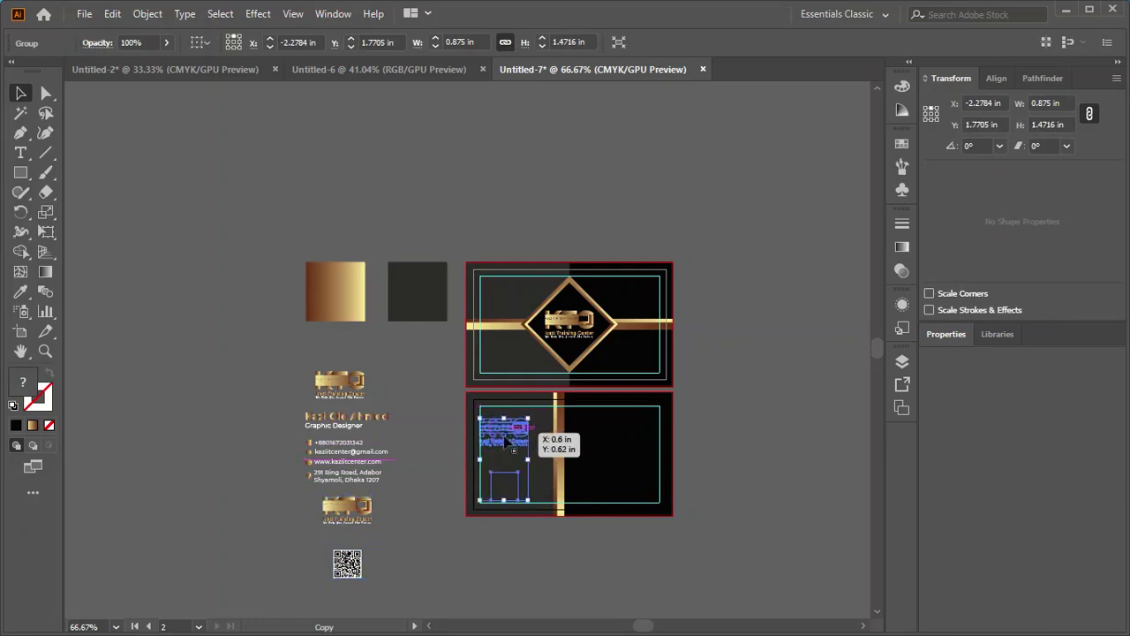
right_click(503, 432)
mouse_move(551, 343)
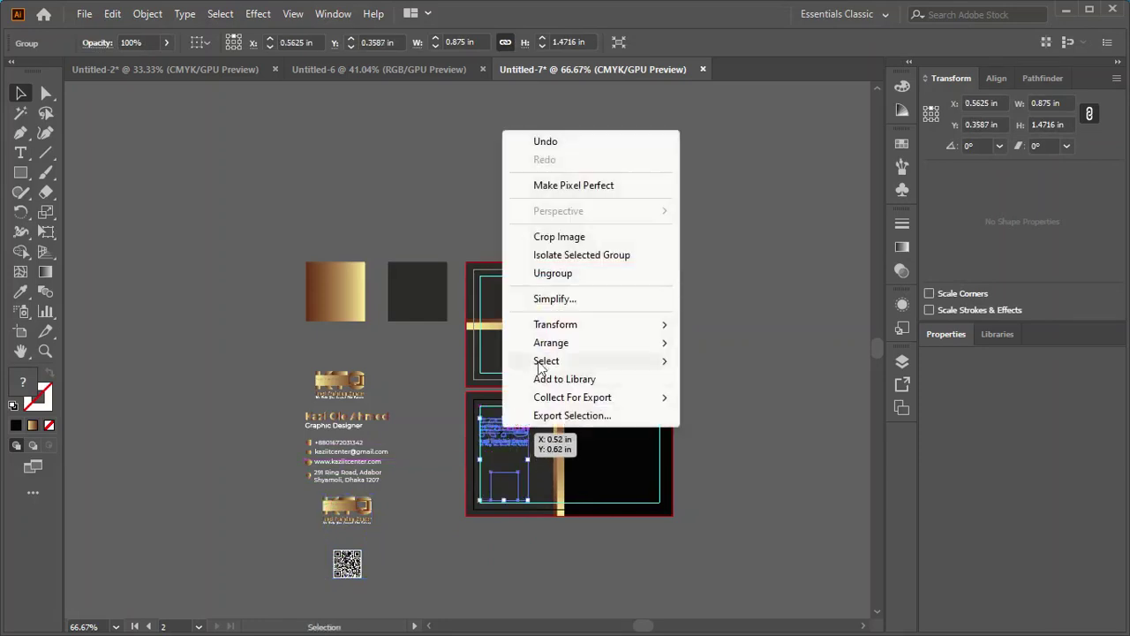
click(738, 349)
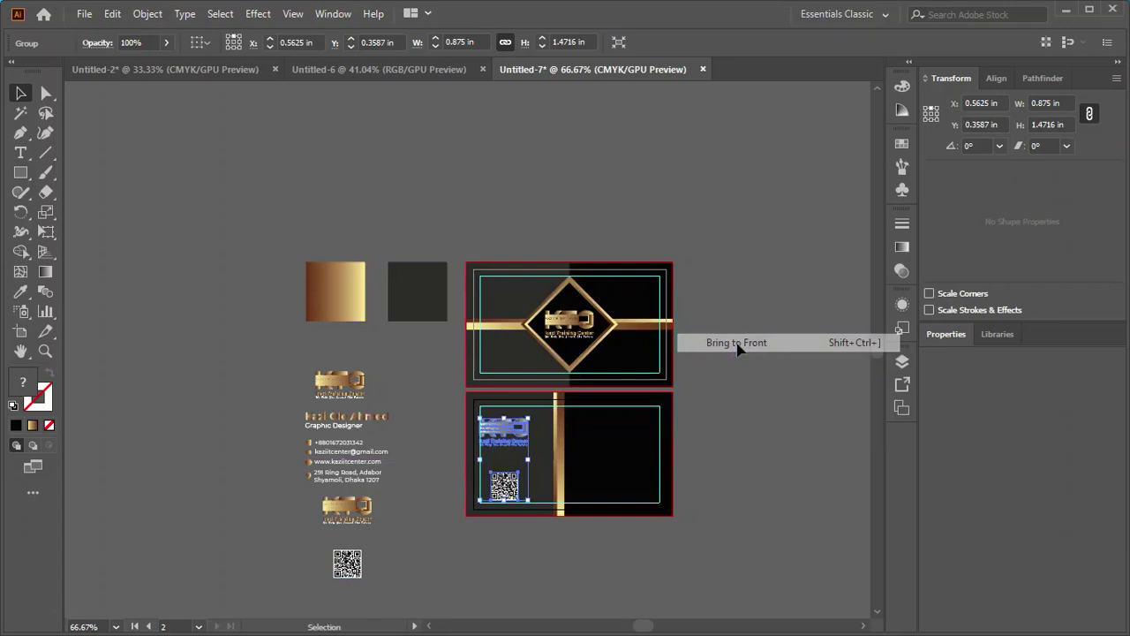
click(783, 383)
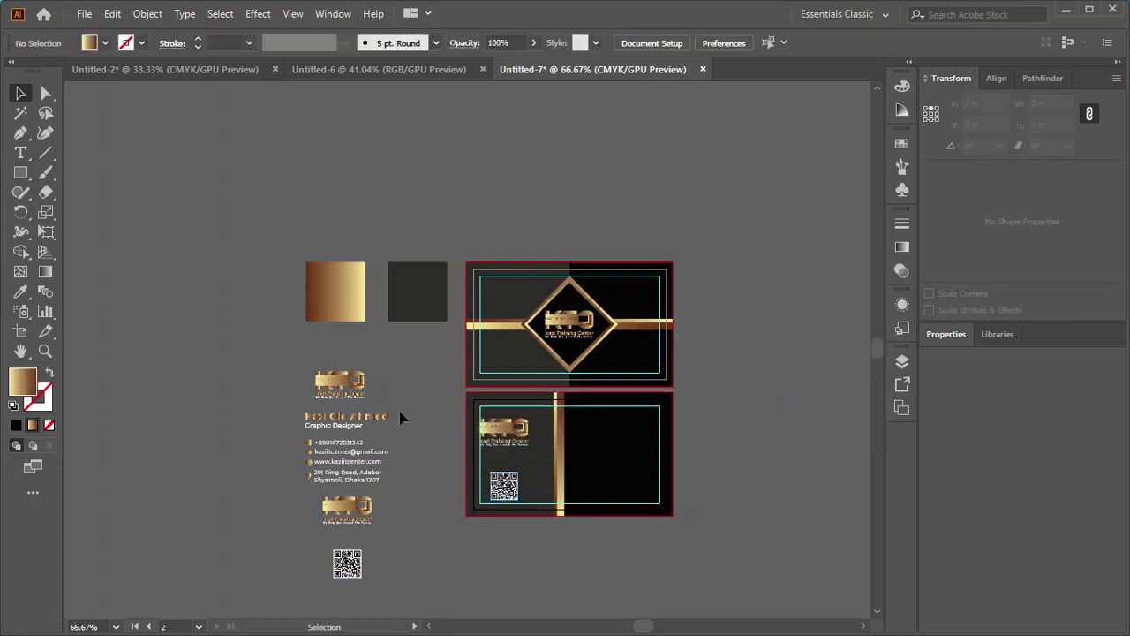
click(383, 471)
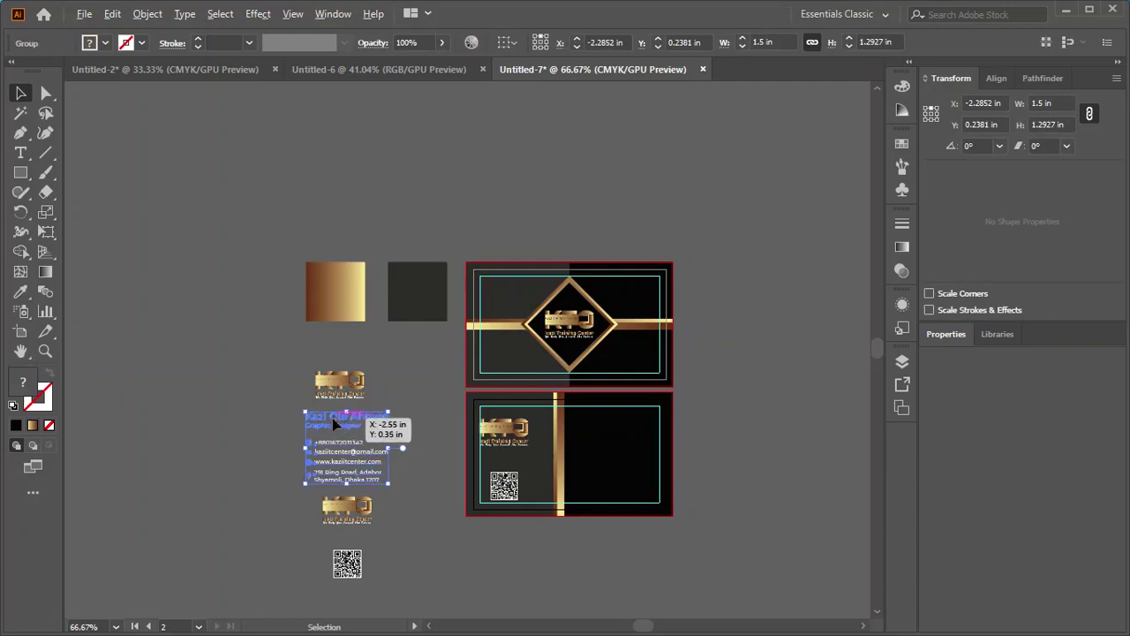
- Copy the name, title and contact text onto the back card's black right half, brought to front
mouse_move(335, 424)
alt+mouse_down()
mouse_move(606, 428)
mouse_move(596, 428)
alt+mouse_up()
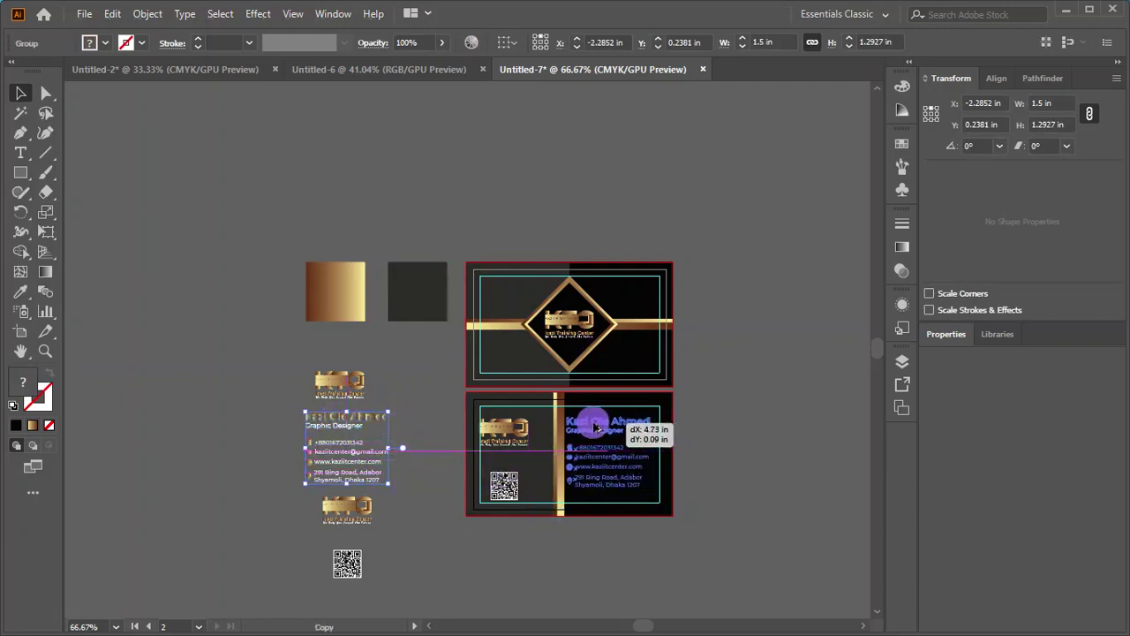
drag(596, 427, 599, 428)
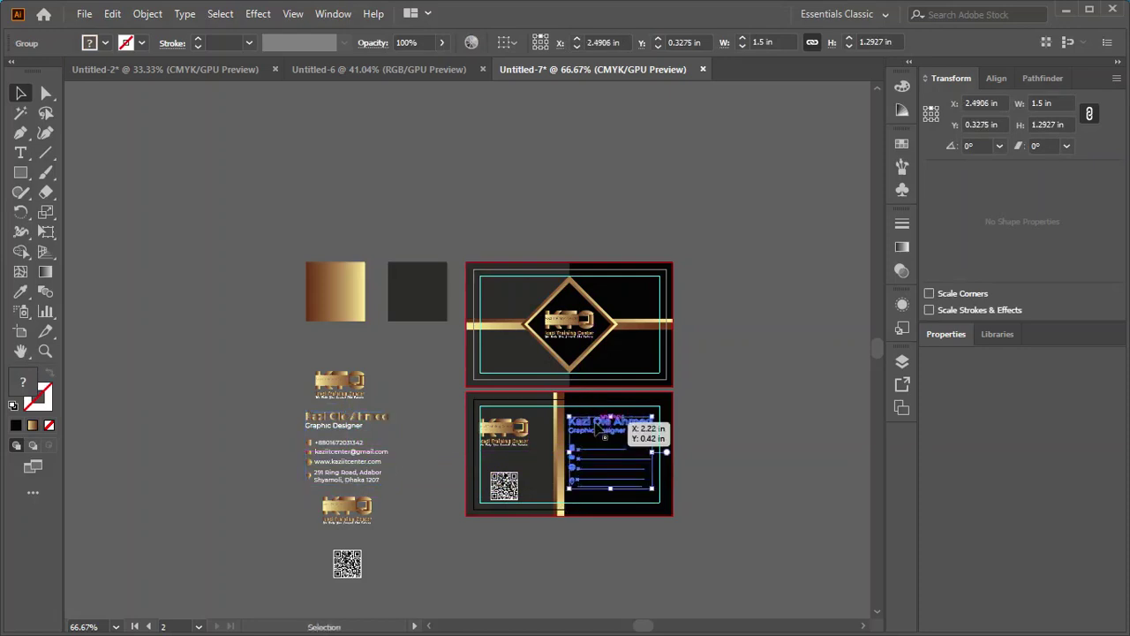
right_click(596, 437)
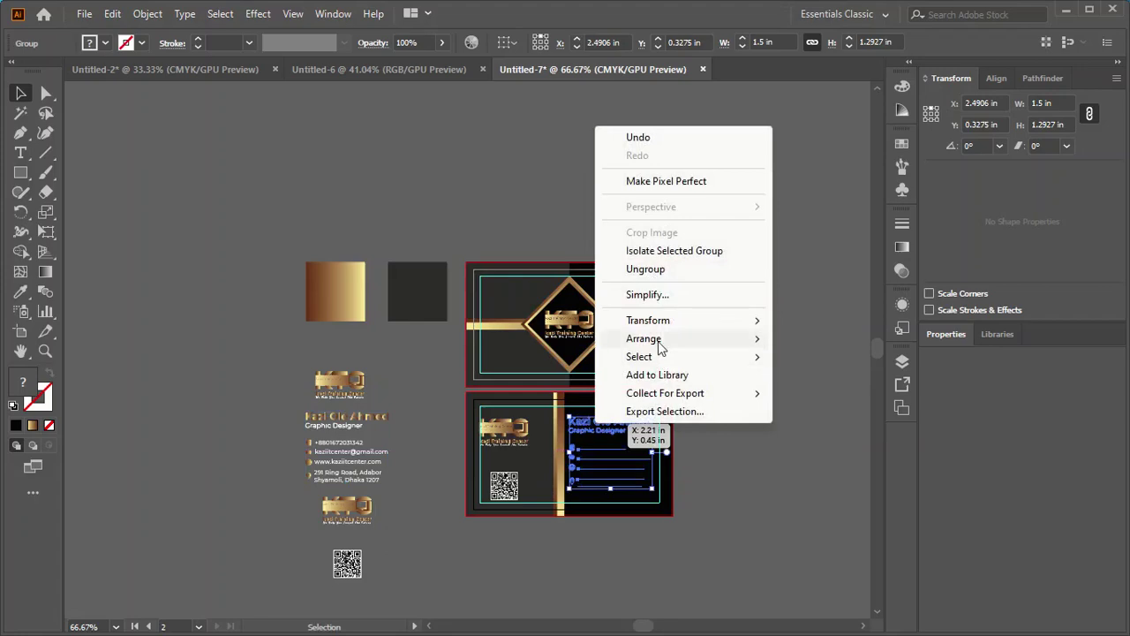
click(802, 336)
click(786, 366)
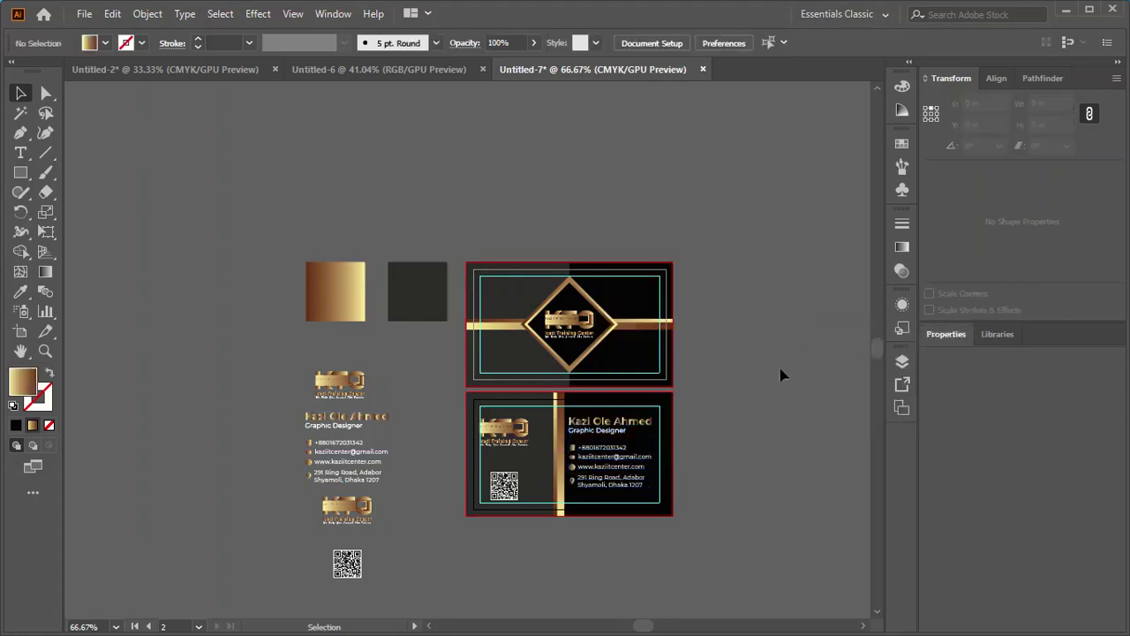
- Nudge the back card's contact text down slightly with the arrow key
scroll(597, 446, up, 4)
scroll(597, 446, down, 1)
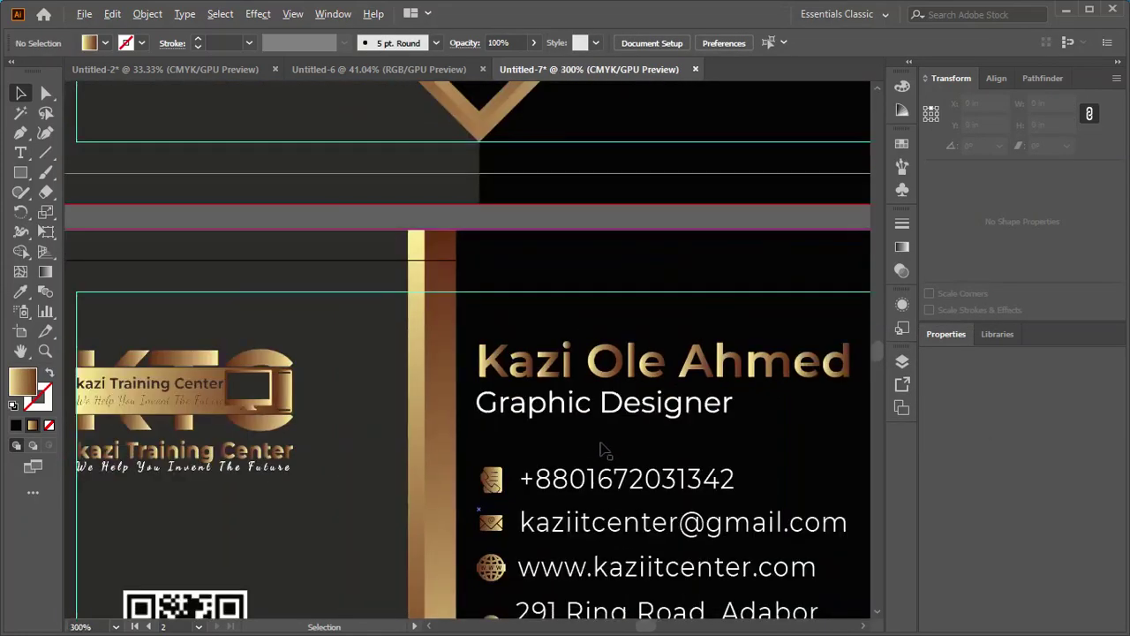
scroll(599, 453, down, 1)
scroll(598, 468, down, 1)
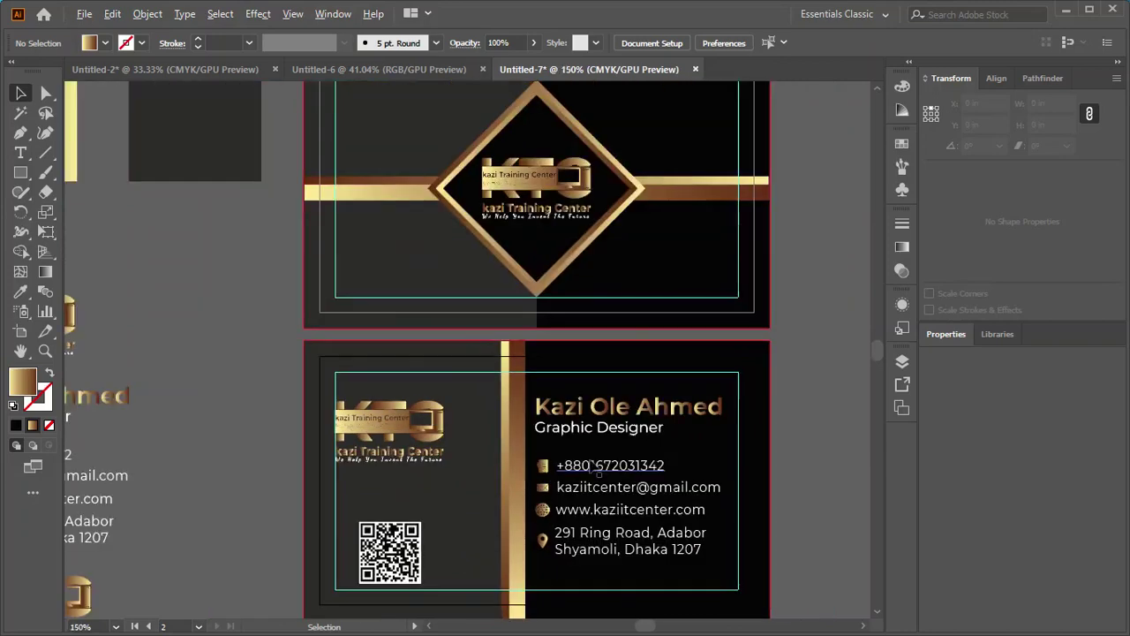
click(618, 406)
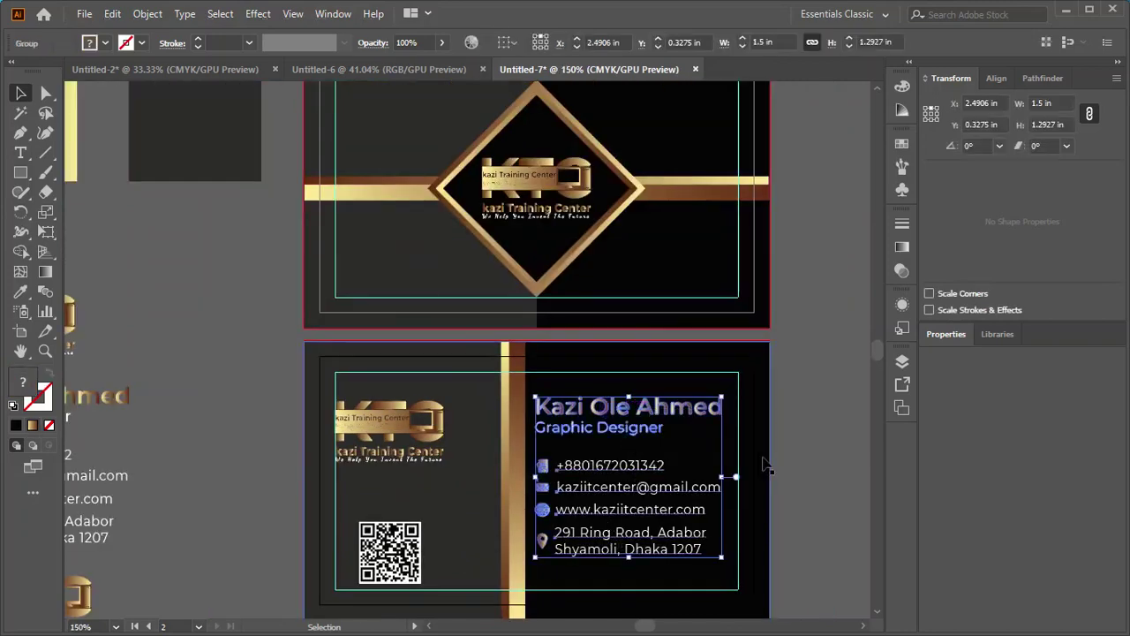
key(Down)
key(Down)
key(Down)
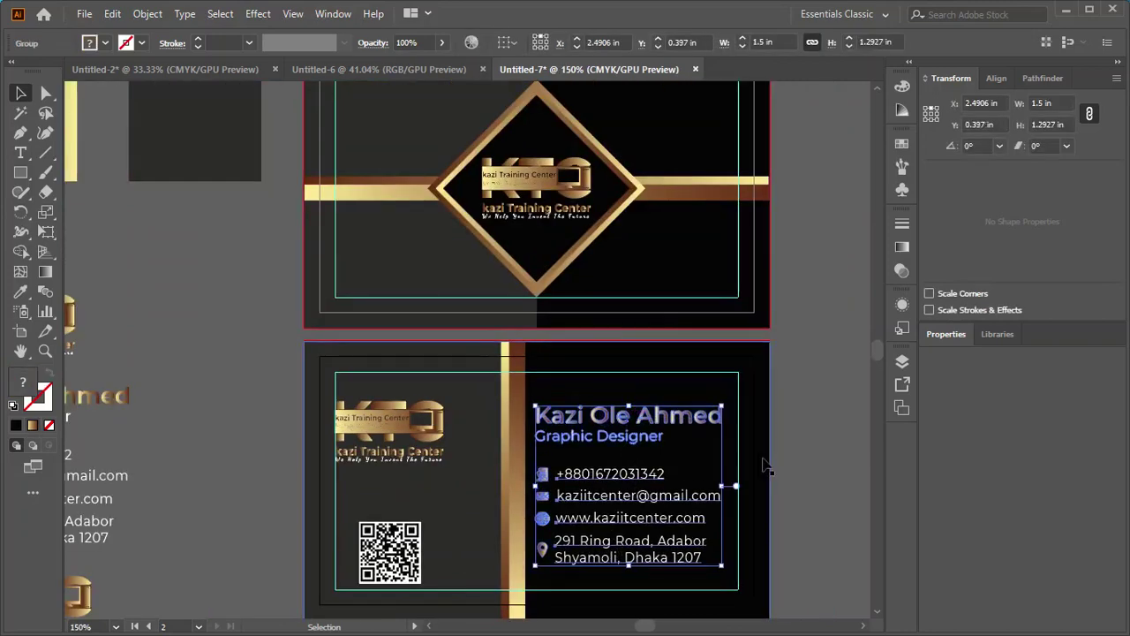
click(798, 502)
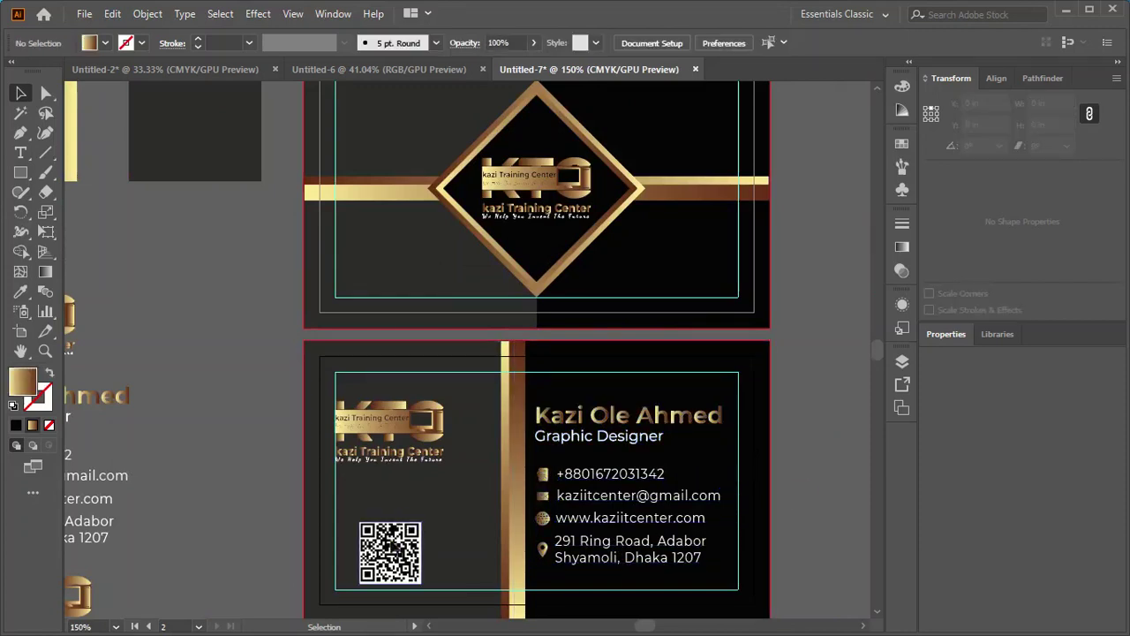
- Move the logo and QR code group slightly lower within the left panel
click(389, 432)
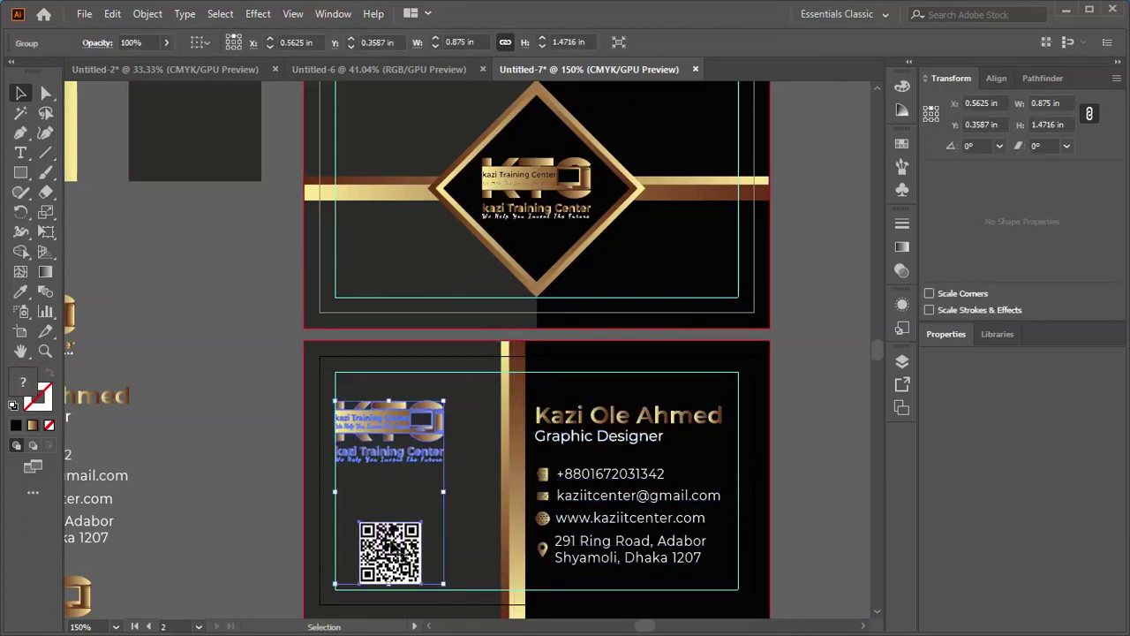
drag(392, 532, 391, 542)
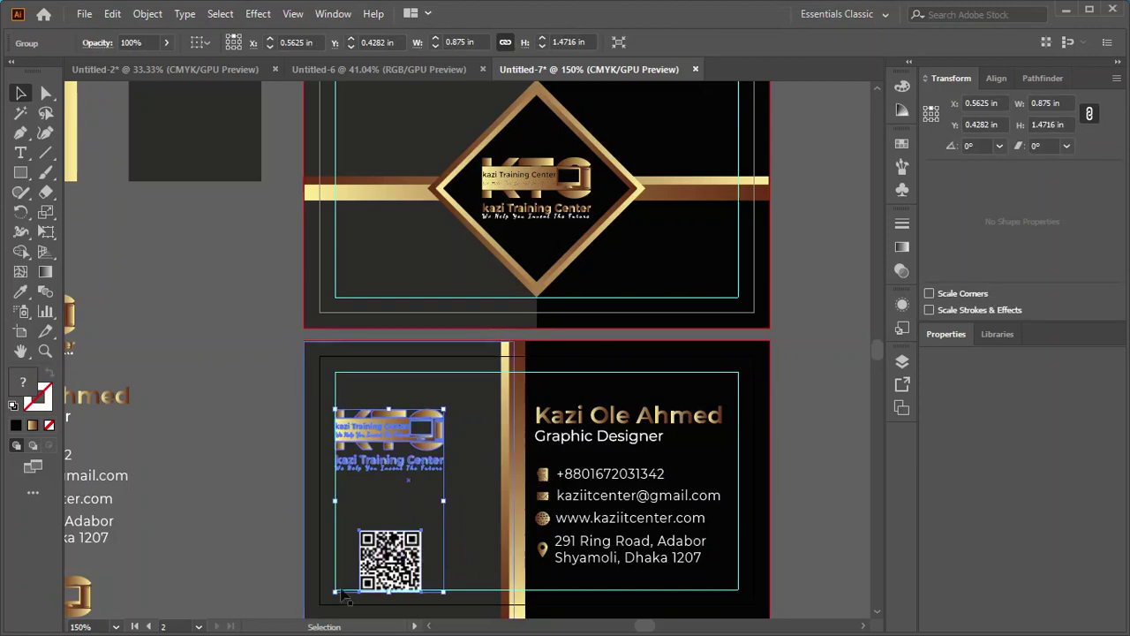
scroll(385, 607, up, 4)
scroll(407, 572, down, 1)
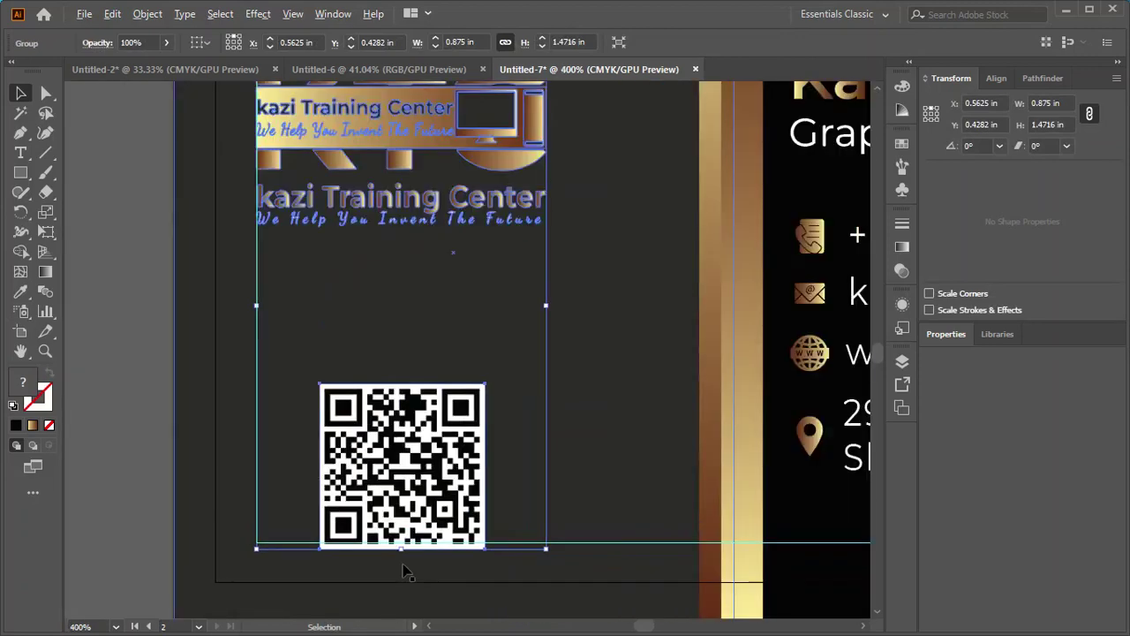
scroll(404, 570, down, 1)
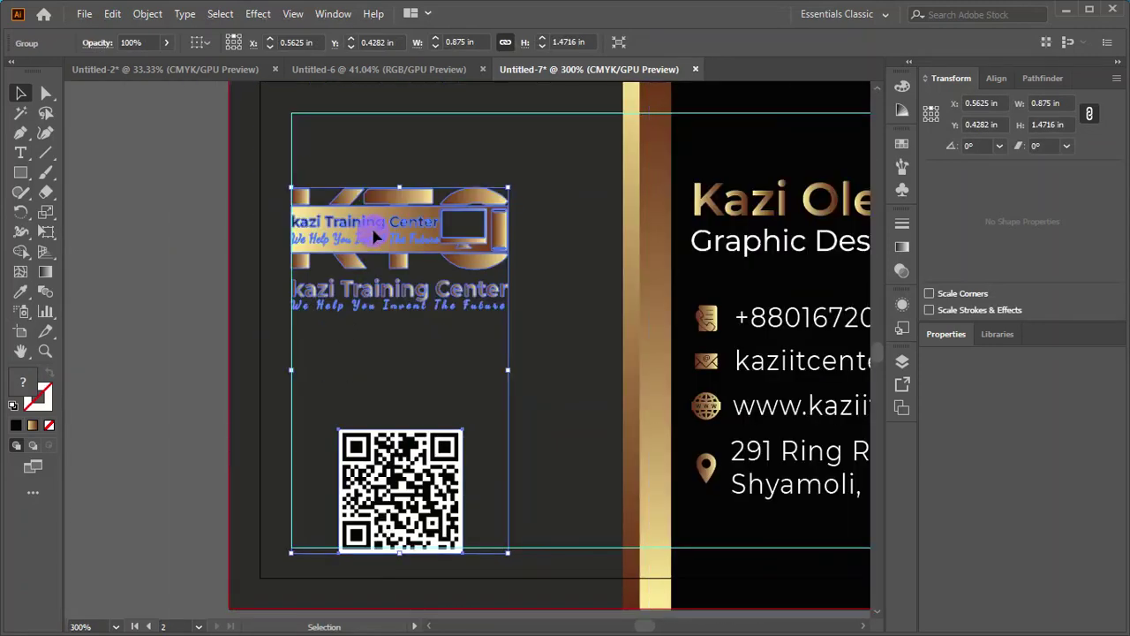
drag(375, 237, 389, 299)
scroll(389, 298, down, 2)
scroll(389, 298, down, 2)
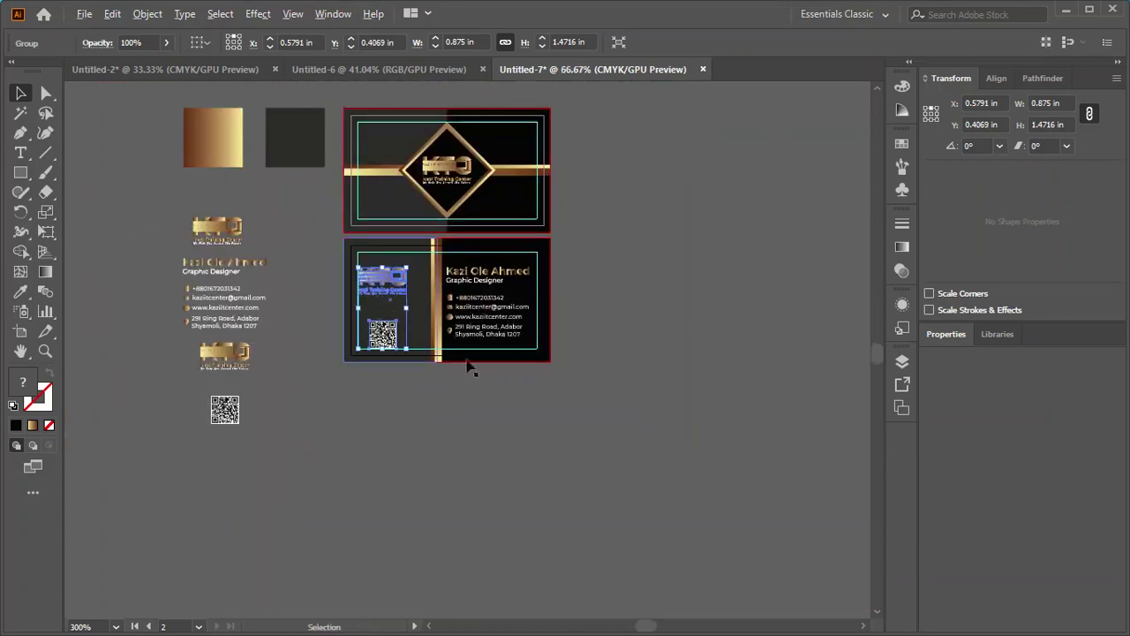
click(606, 385)
scroll(601, 295, down, 1)
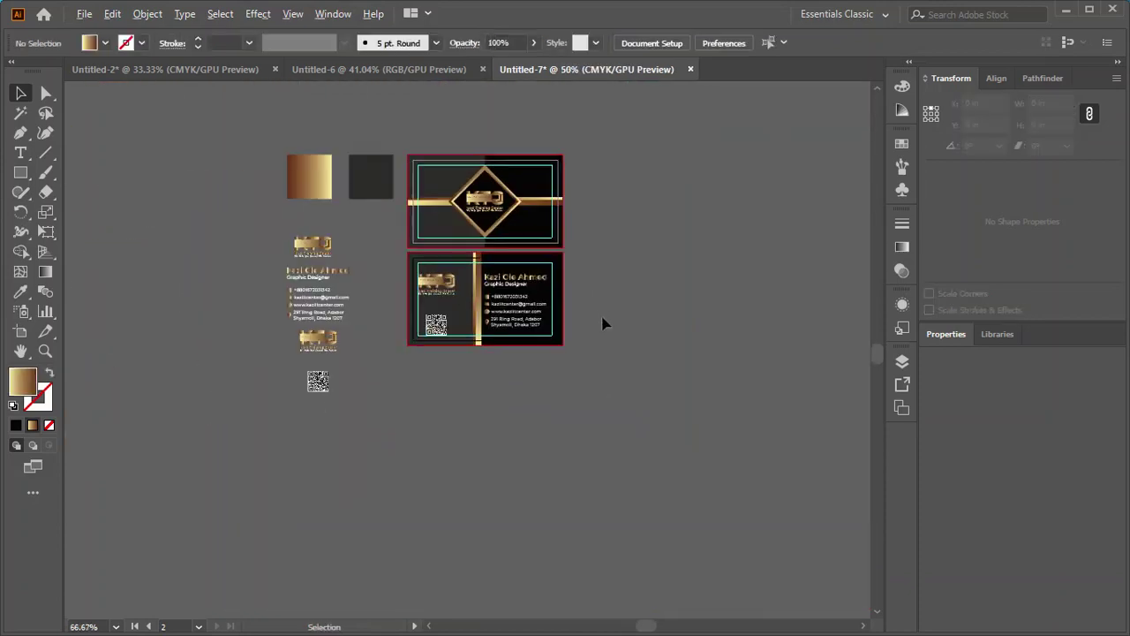
- Ungroup the front card's gold band into its separate strips
scroll(465, 145, up, 3)
click(369, 324)
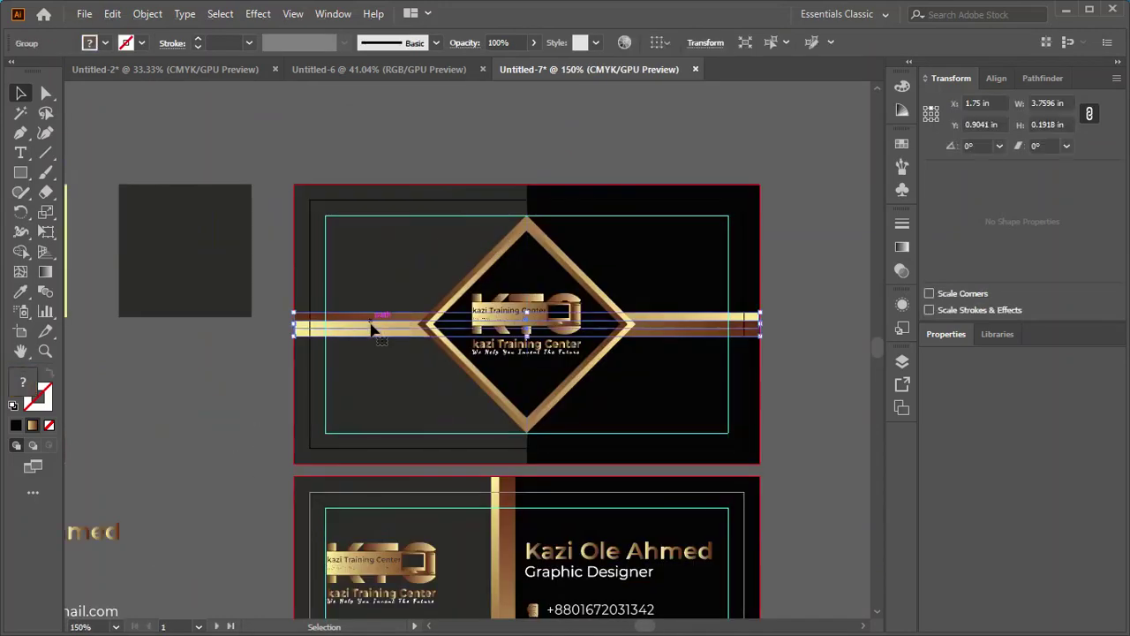
right_click(371, 328)
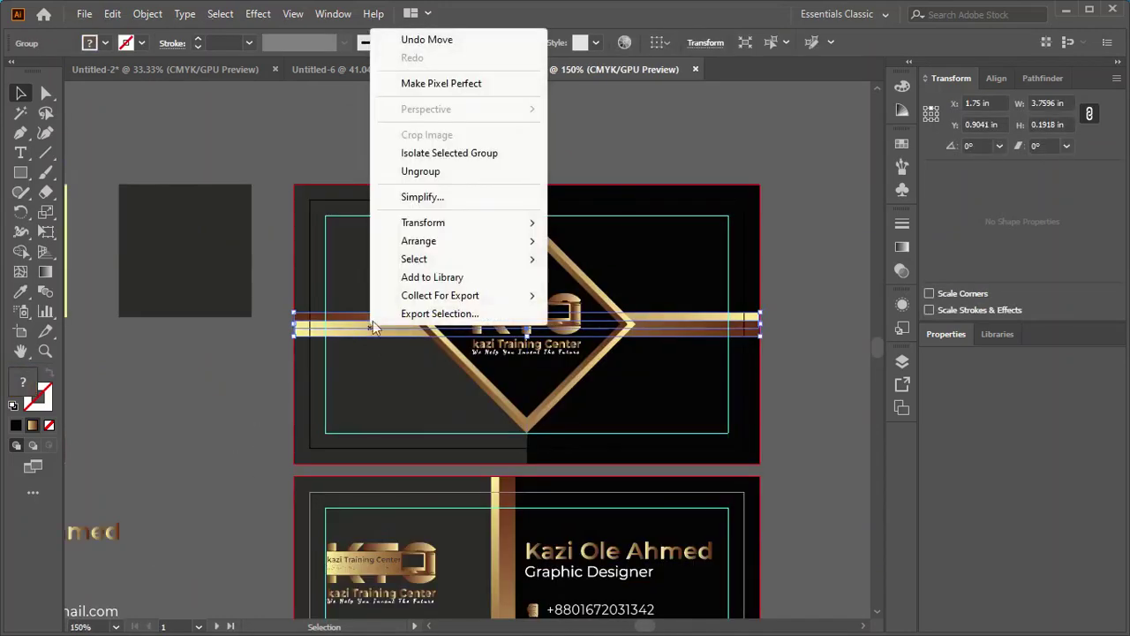
click(424, 174)
click(590, 140)
scroll(358, 327, up, 2)
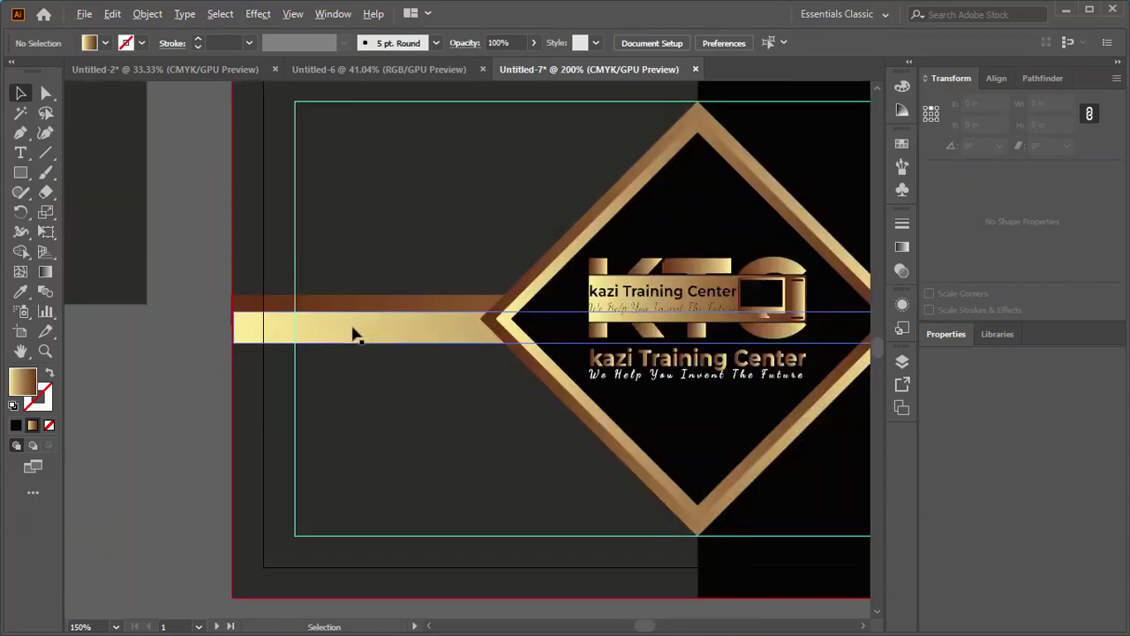
scroll(341, 345, up, 2)
scroll(419, 346, down, 2)
- Align the left edges of the light gold and brown strips
click(343, 335)
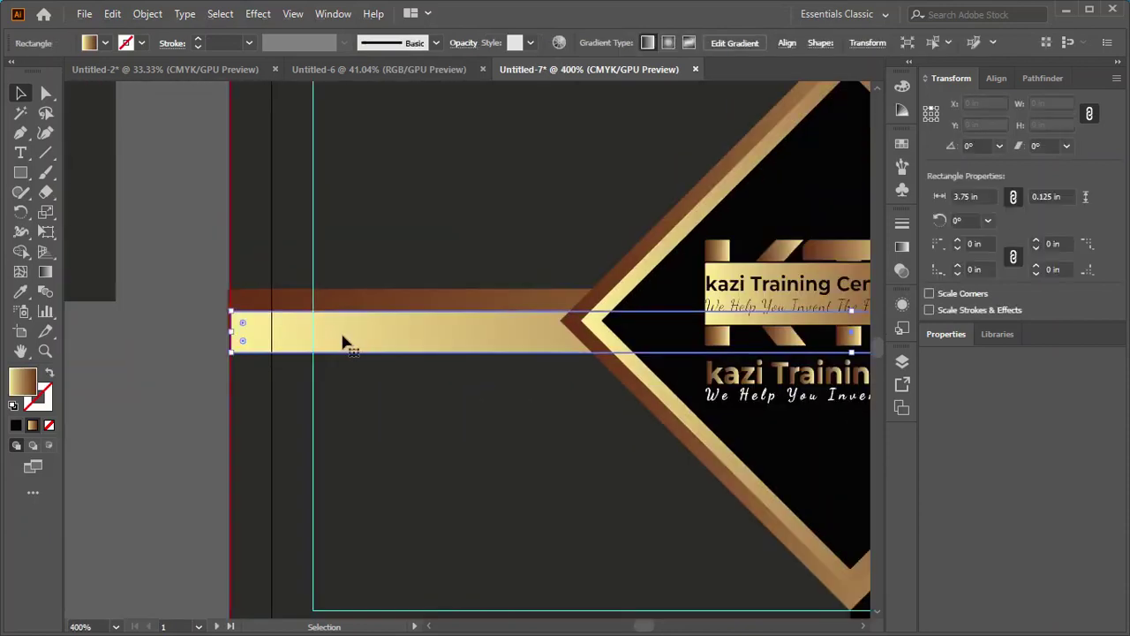
shift+click(351, 307)
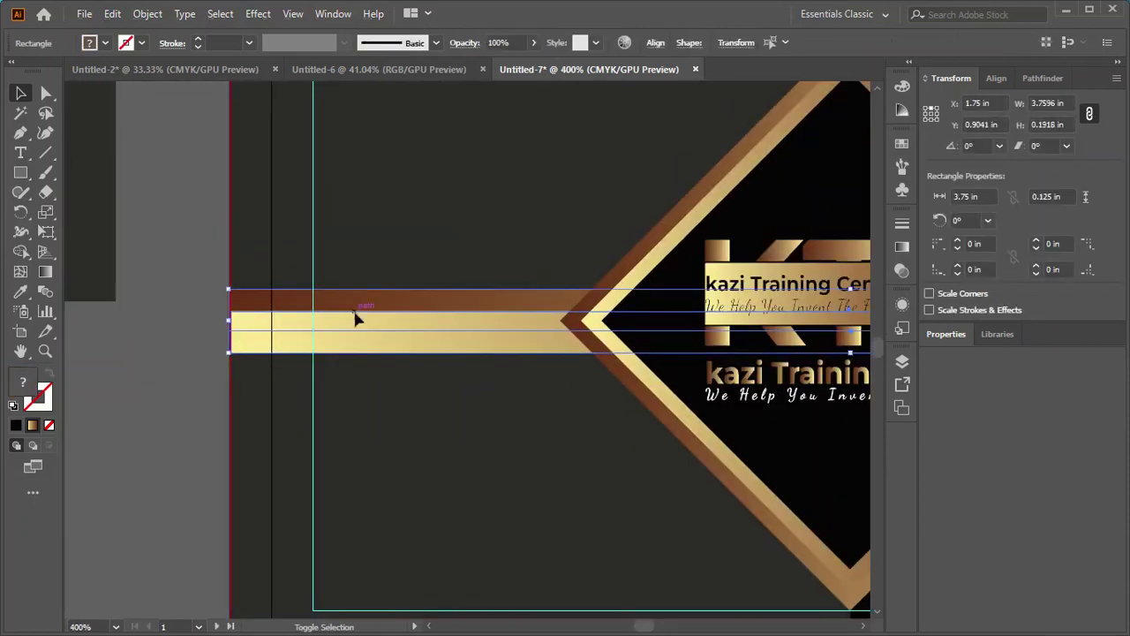
click(653, 43)
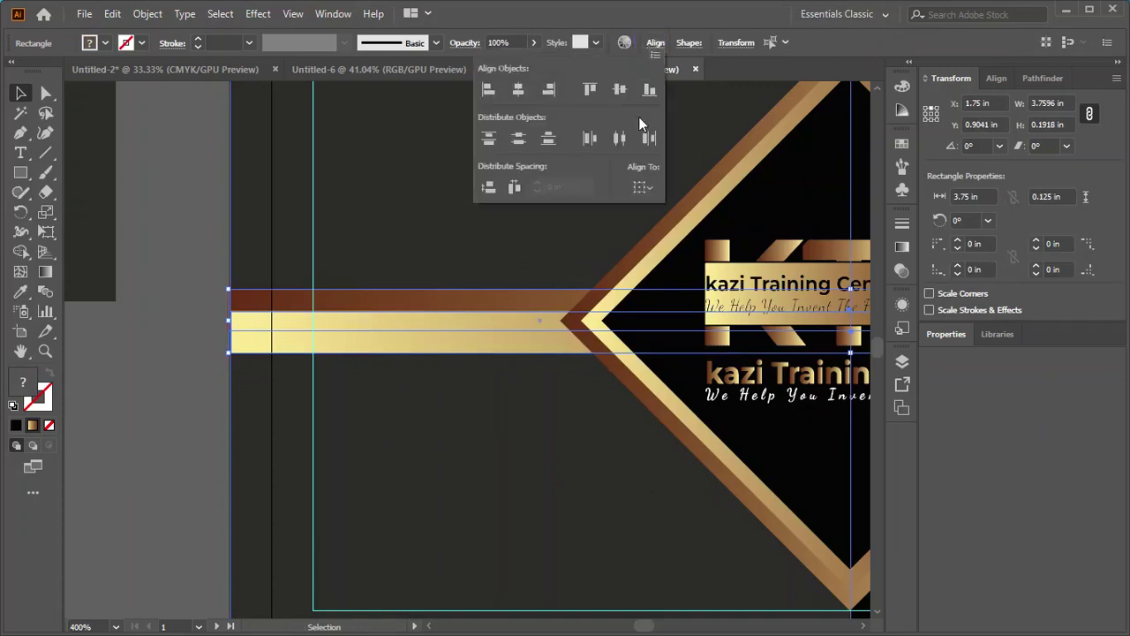
click(486, 88)
- Regroup the two aligned strips into a single band
click(157, 355)
click(389, 338)
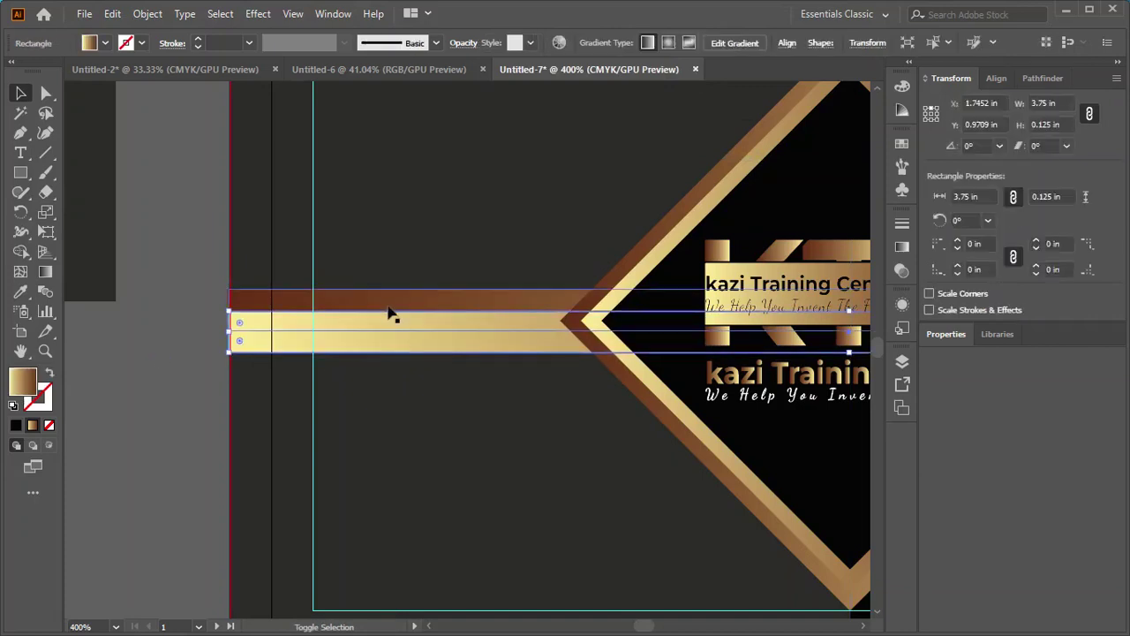
shift+click(386, 305)
right_click(386, 301)
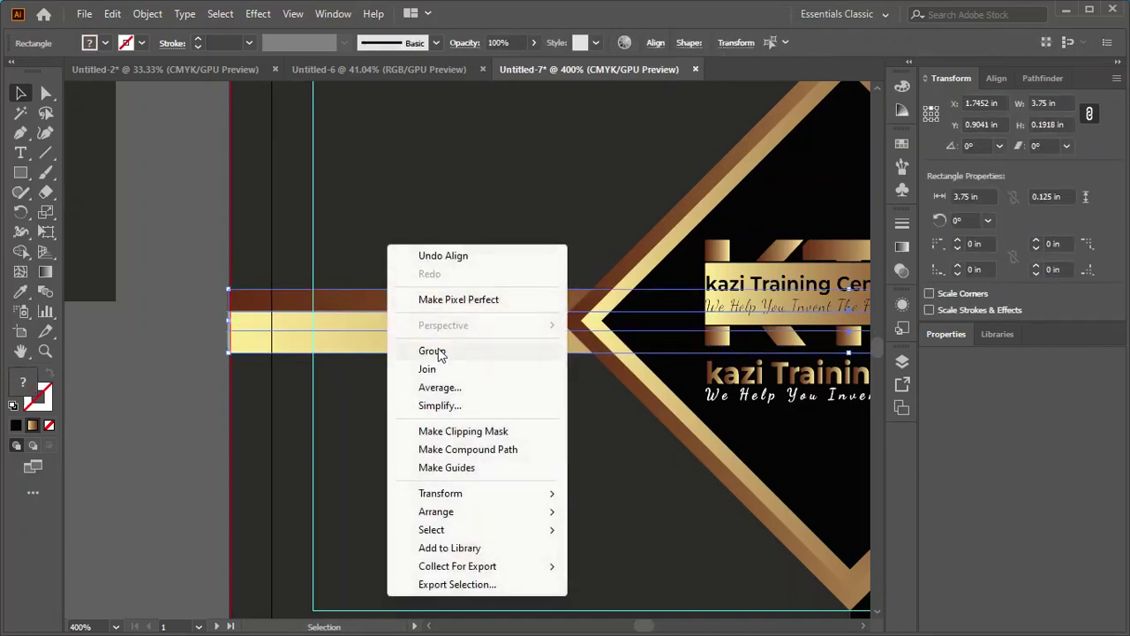
click(433, 351)
click(119, 421)
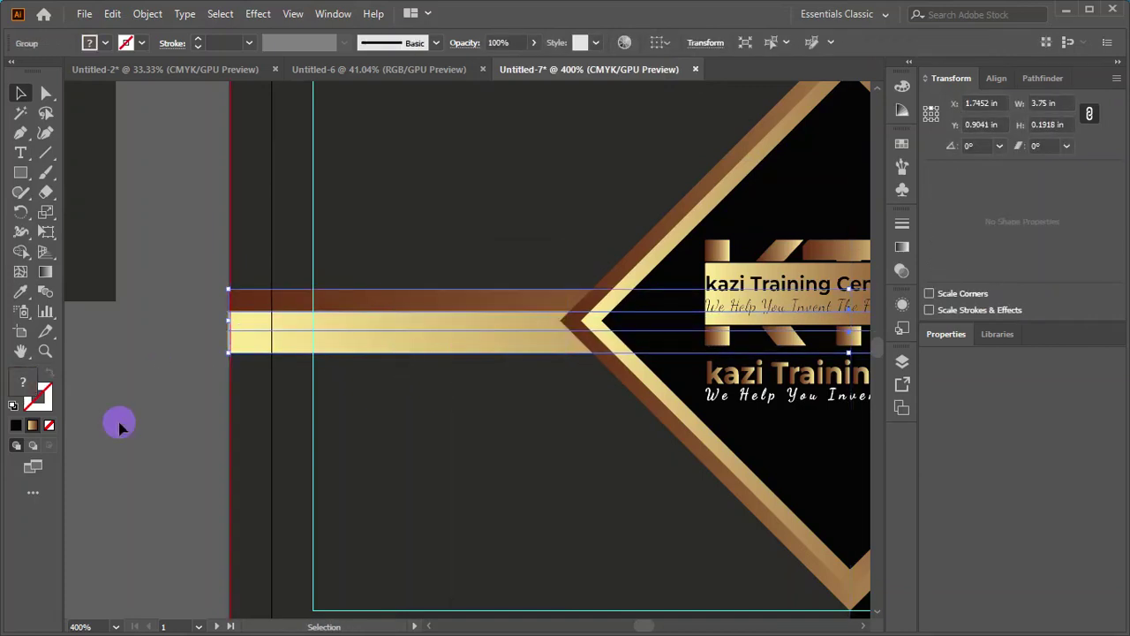
- Set the band group's alignment reference to Align To Artboard
click(427, 323)
click(672, 44)
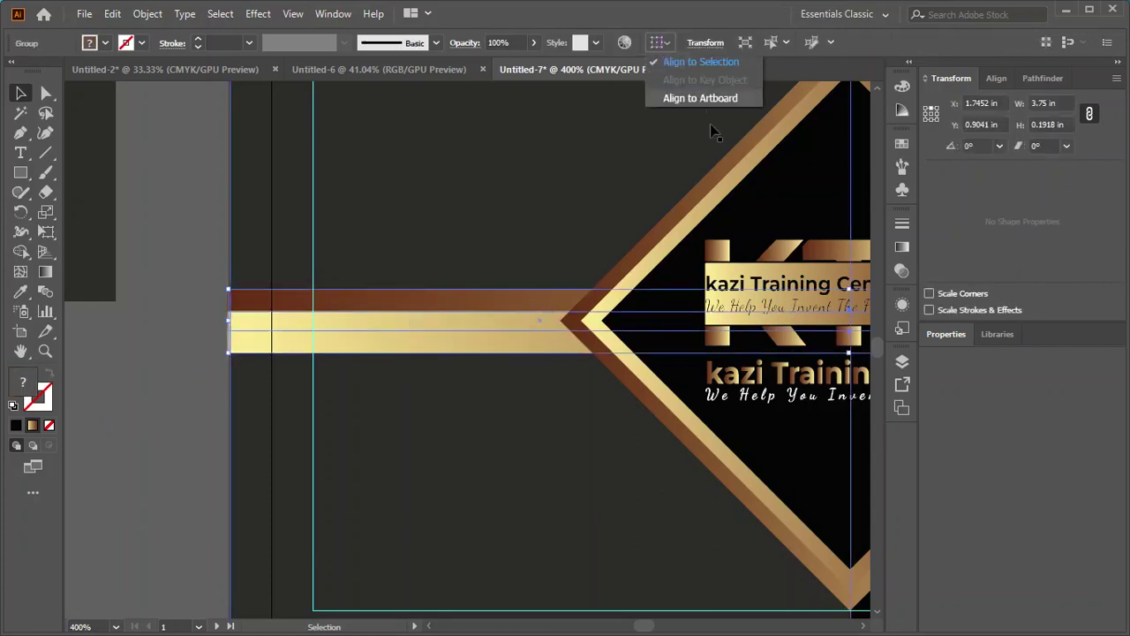
click(707, 95)
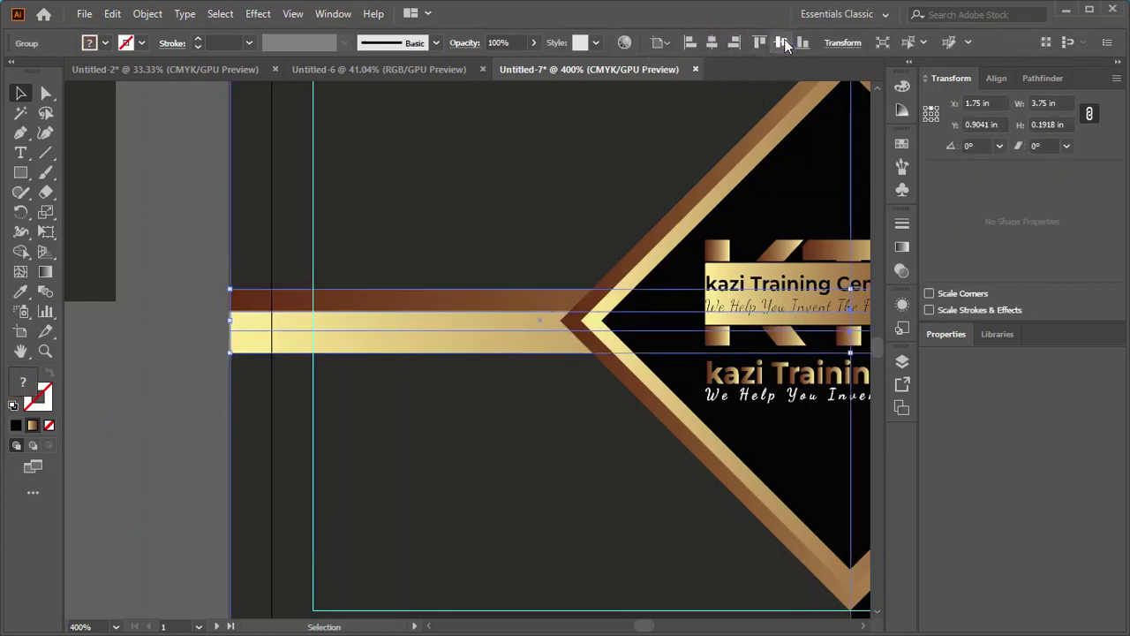
click(151, 380)
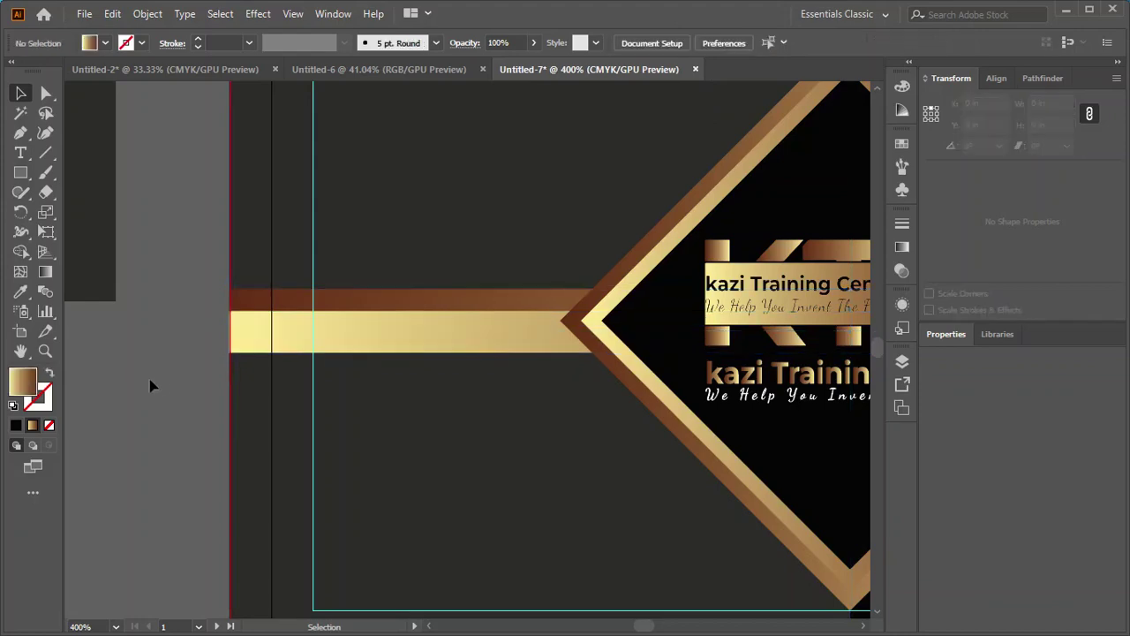
scroll(150, 385, down, 3)
scroll(168, 386, down, 1)
scroll(697, 306, down, 2)
scroll(563, 419, up, 2)
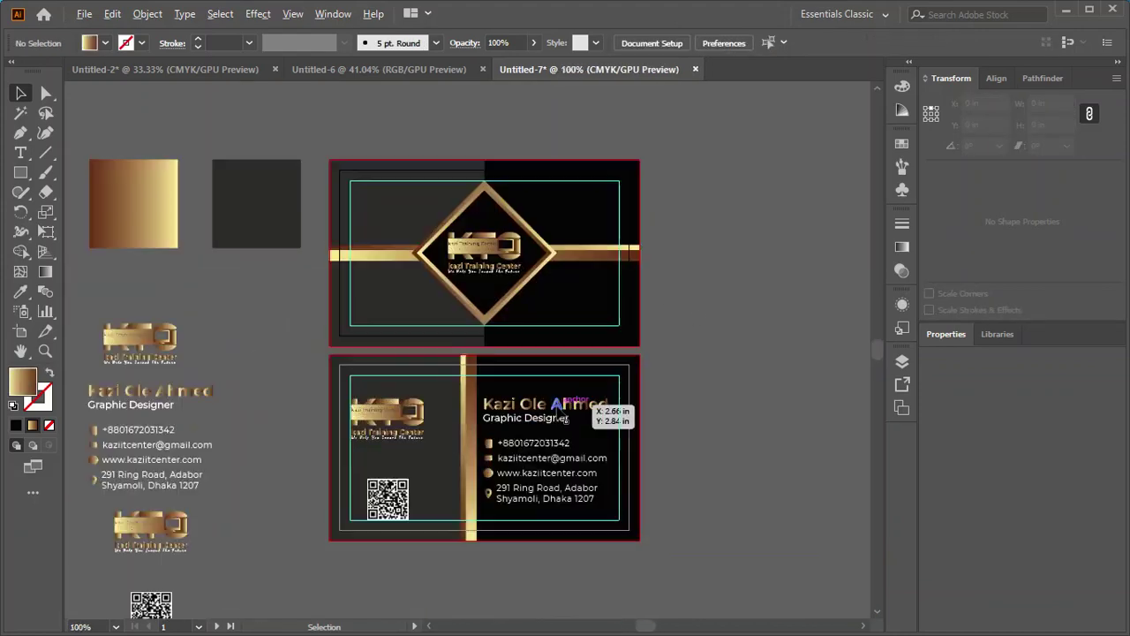
scroll(563, 418, up, 1)
scroll(676, 382, down, 1)
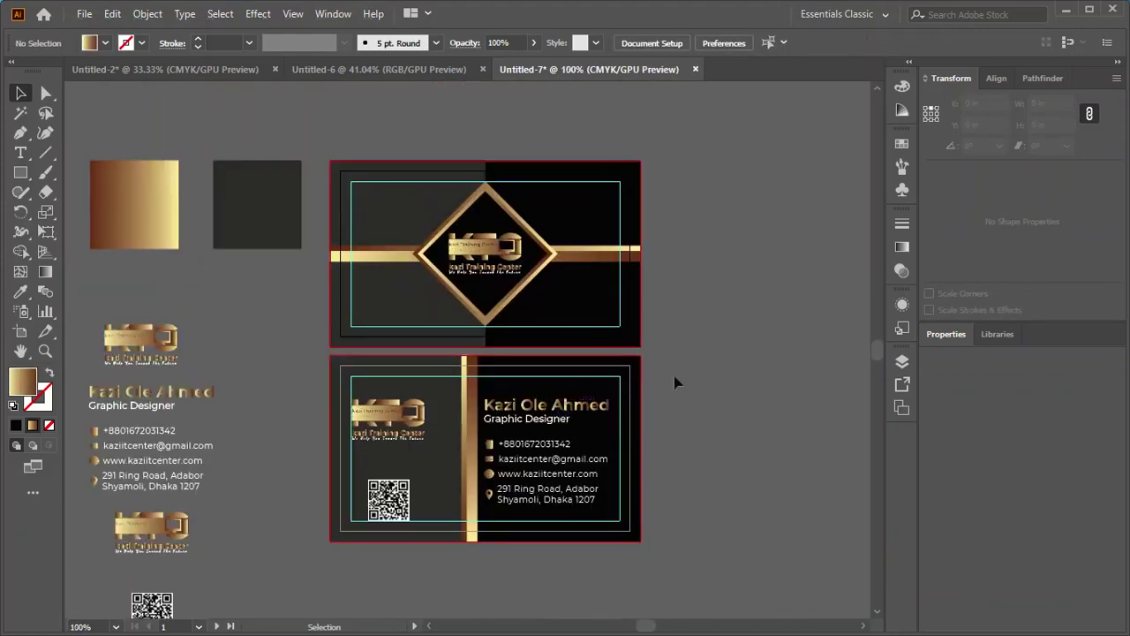